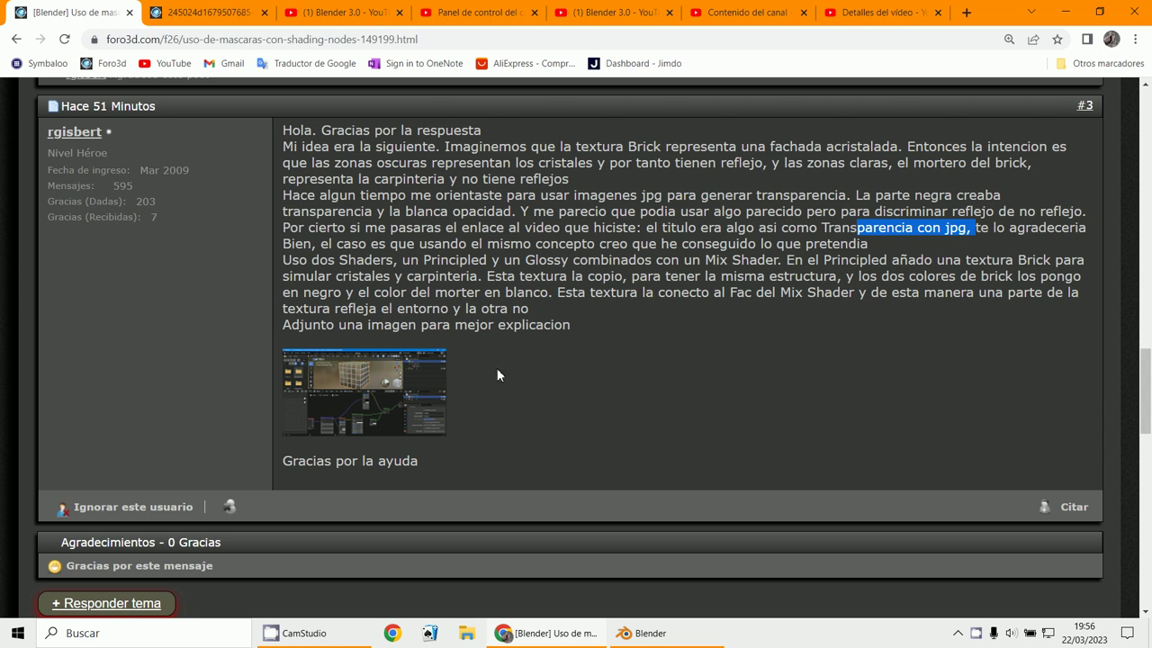
- Check the channel's video list filtered by Transparencia, and close all the YouTube and YouTube Studio browser tabs
click(745, 14)
scroll(488, 386, down, 1)
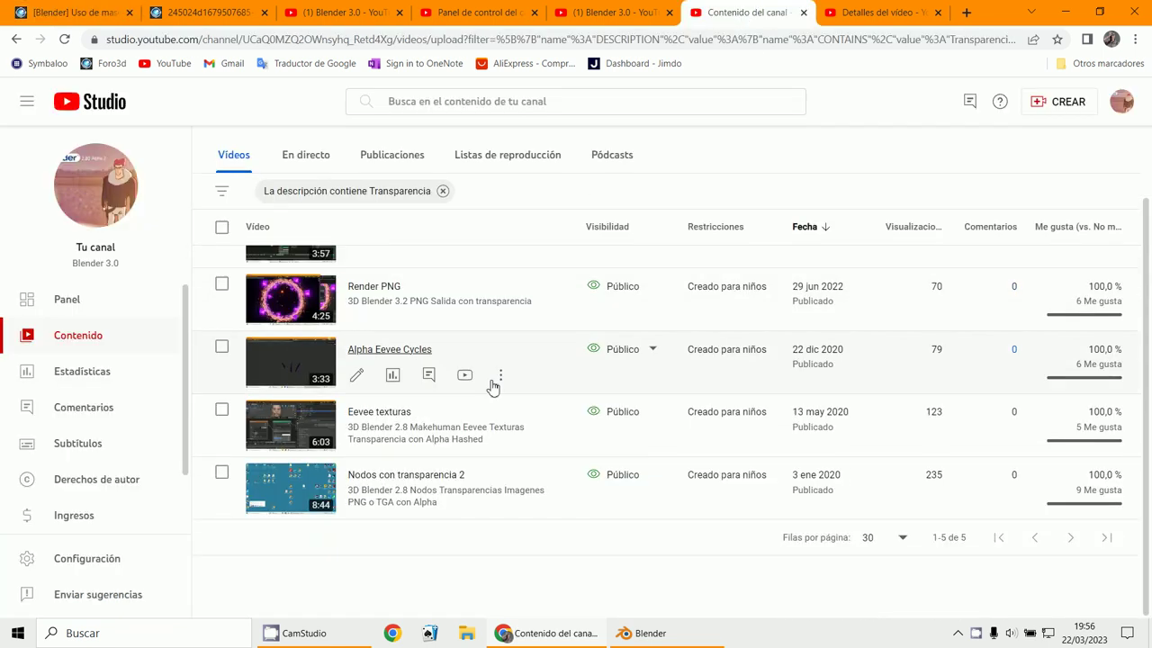
scroll(437, 471, up, 1)
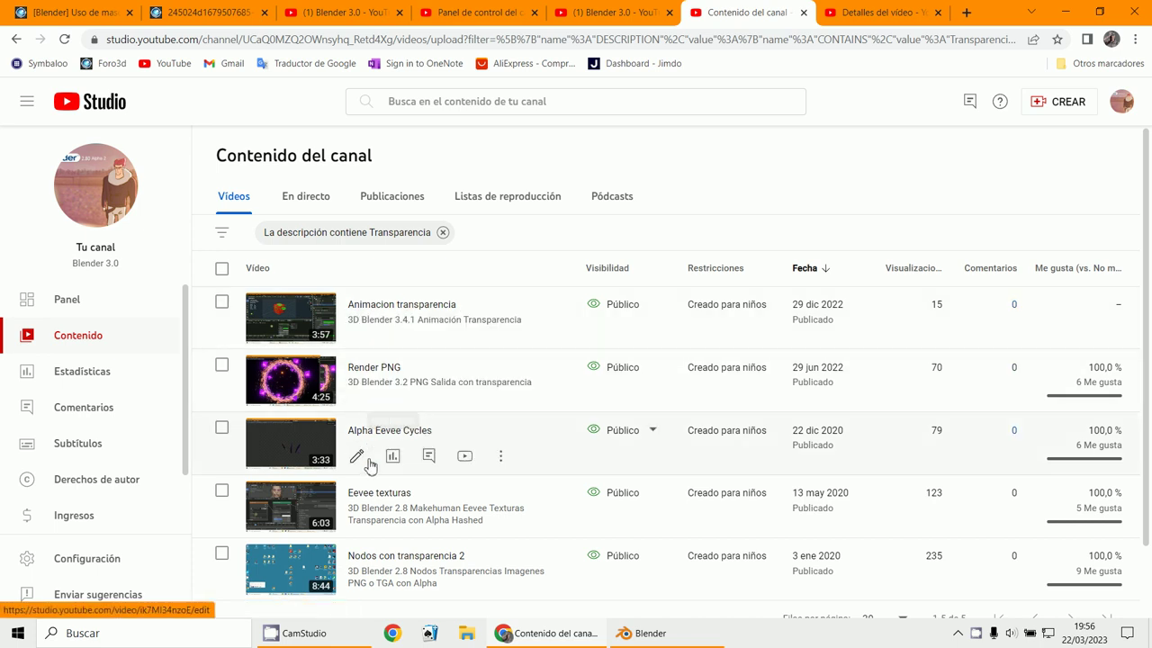
click(804, 13)
click(802, 13)
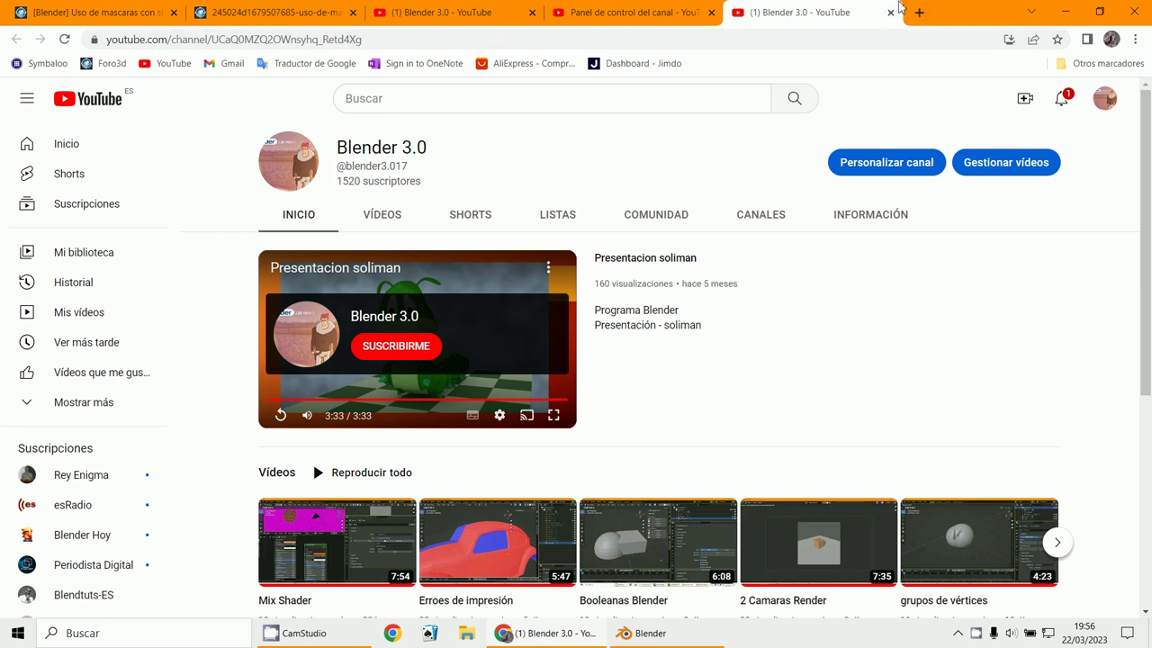
click(889, 13)
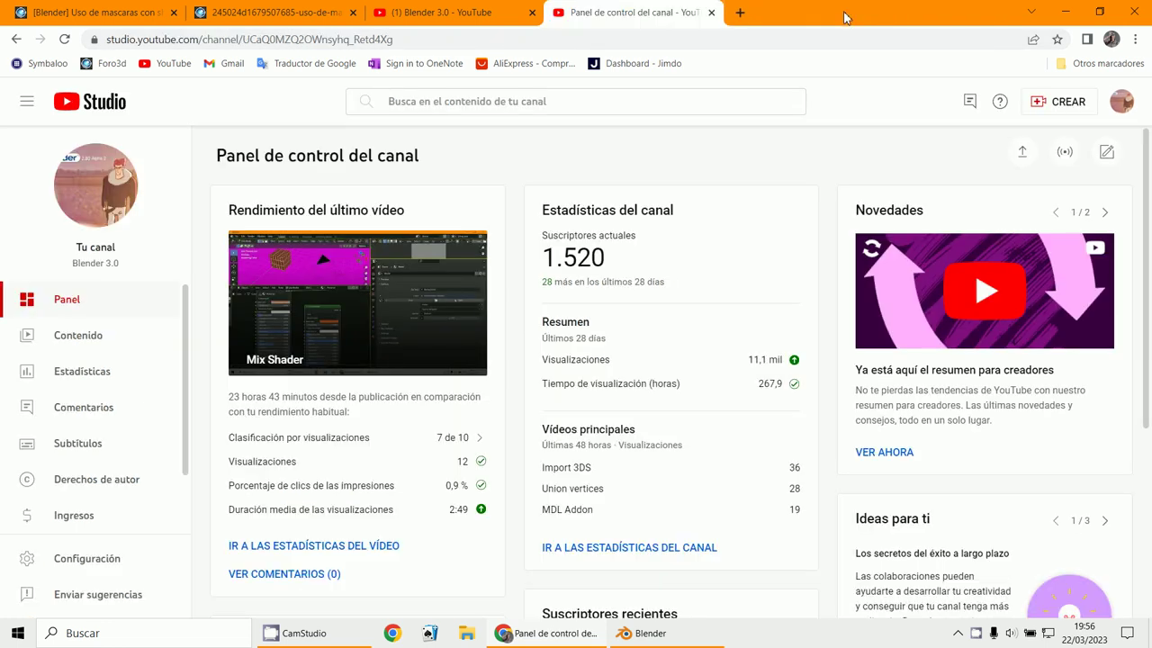
click(711, 13)
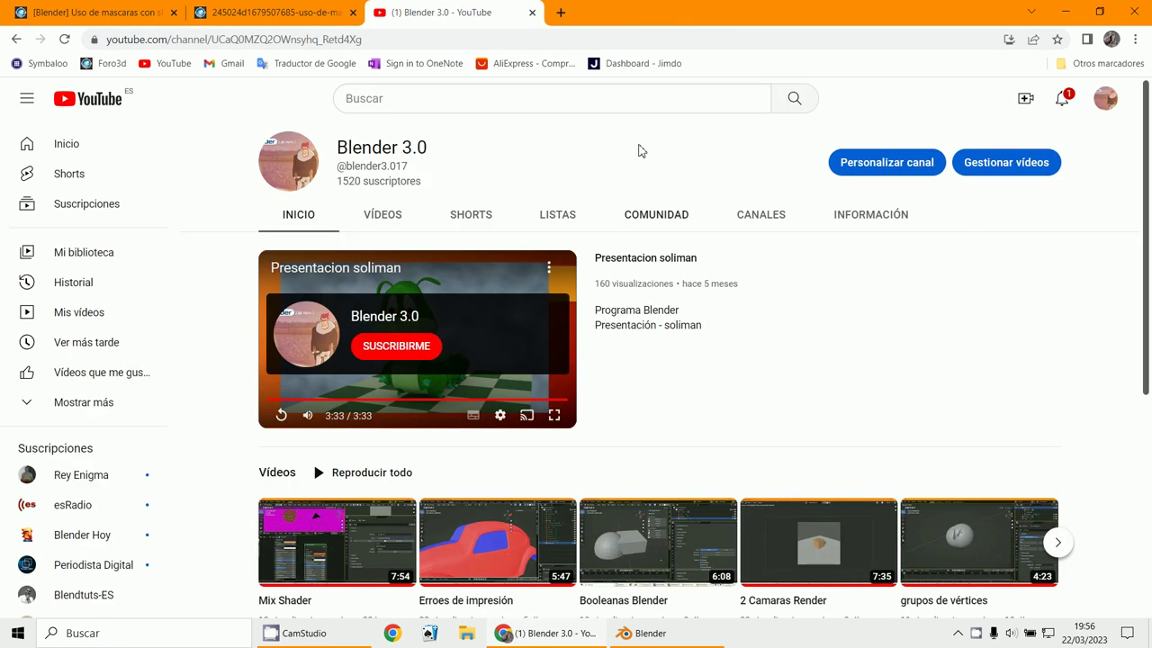
click(532, 13)
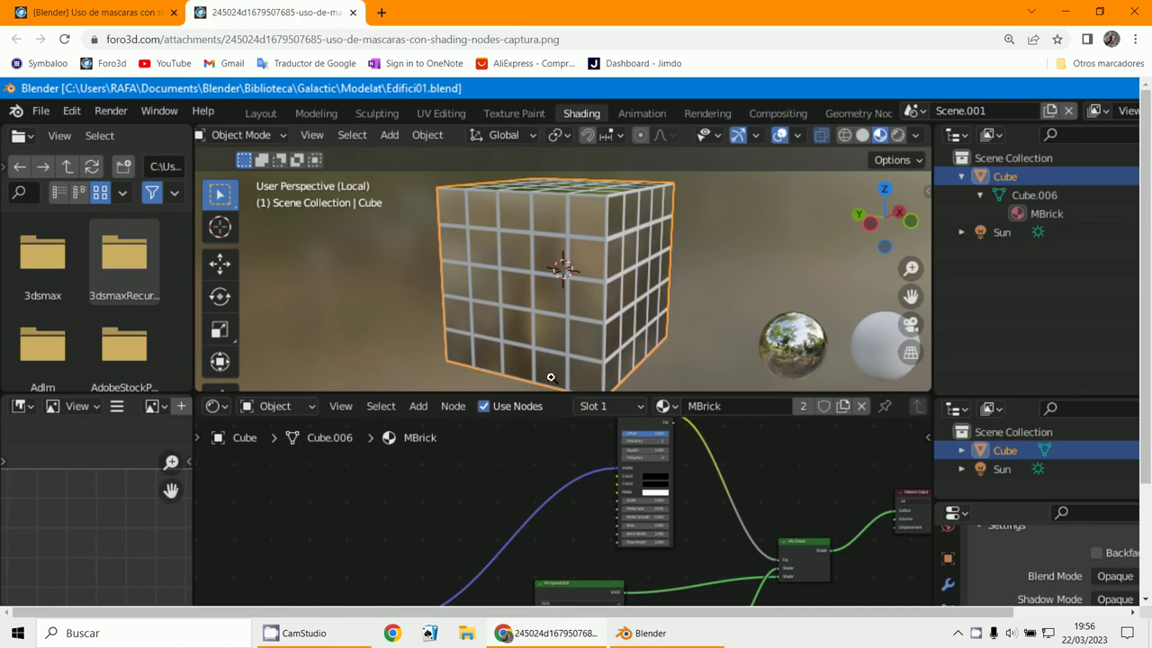
- Review the forum post about using masks with shading nodes and its attached image
click(99, 13)
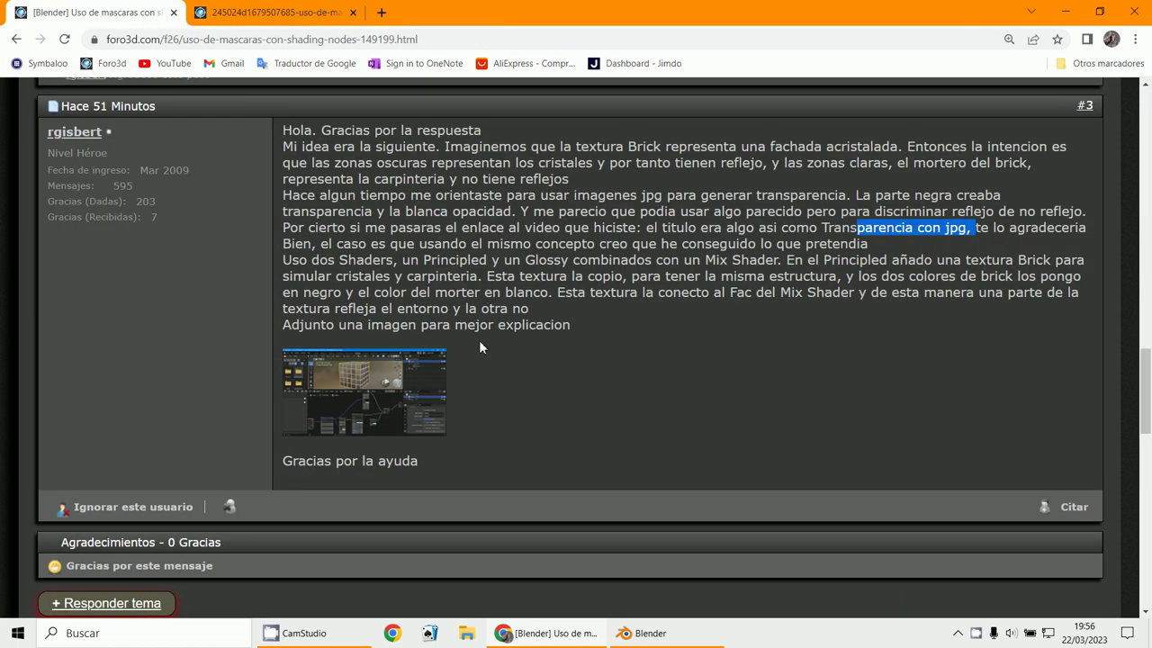
scroll(582, 399, down, 1)
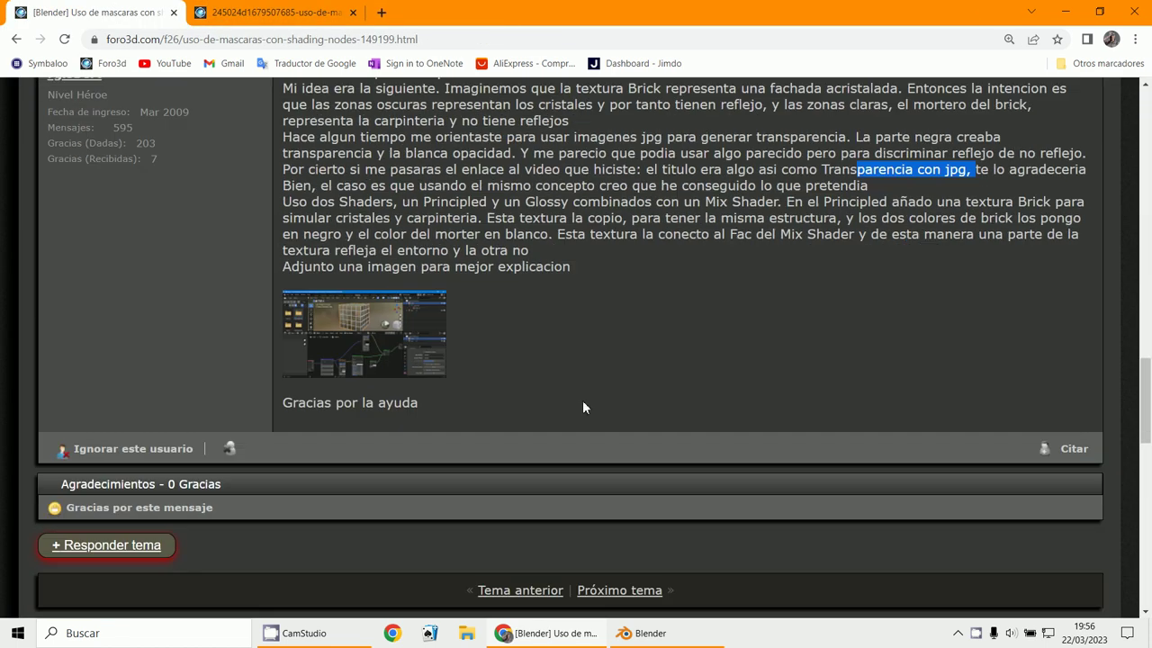
scroll(581, 488, up, 1)
- Switch to Blender, turn the timeline area into a taller Shader Editor, and space the Principled BSDF and Material Output nodes apart
click(648, 633)
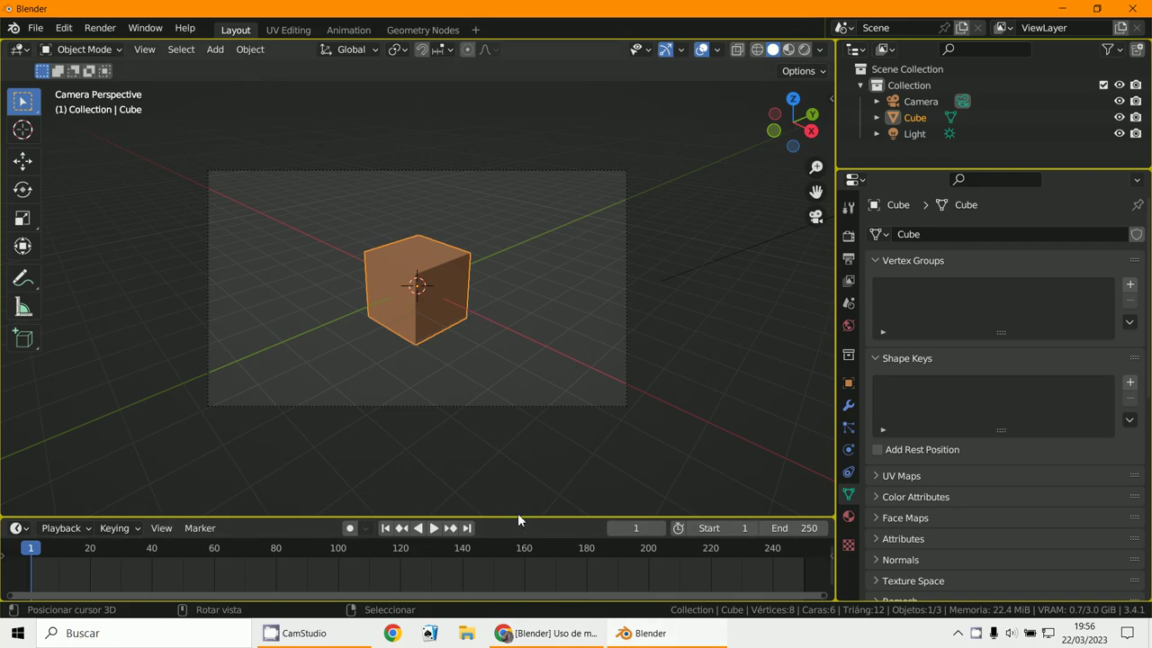
drag(517, 513, 466, 312)
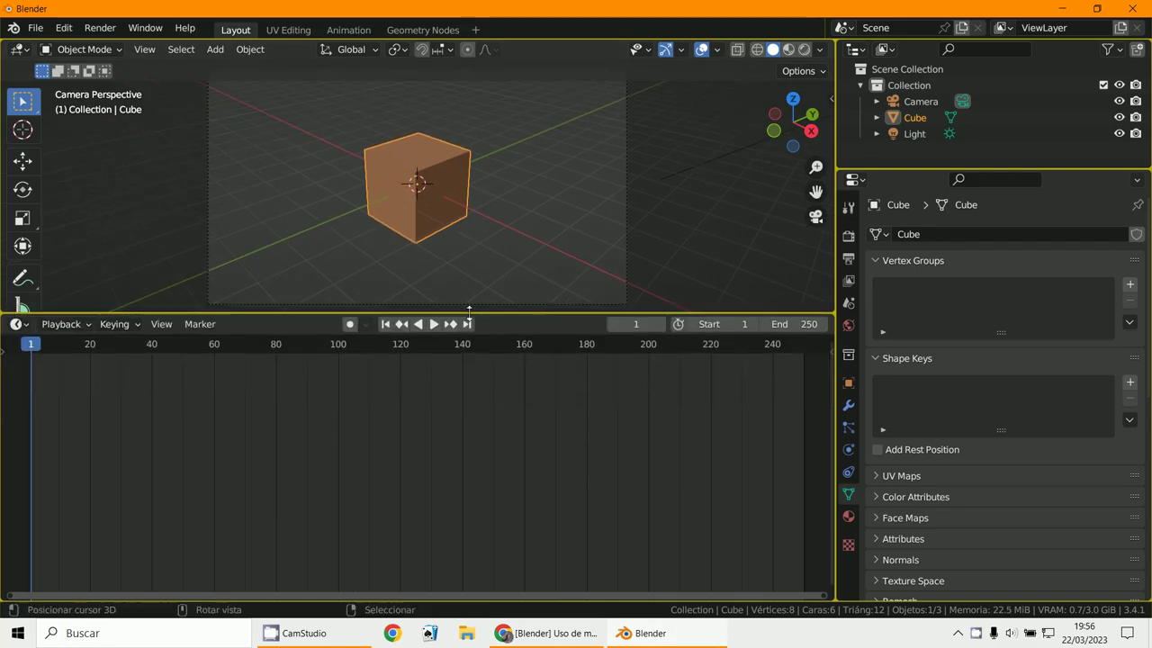
click(15, 324)
click(75, 476)
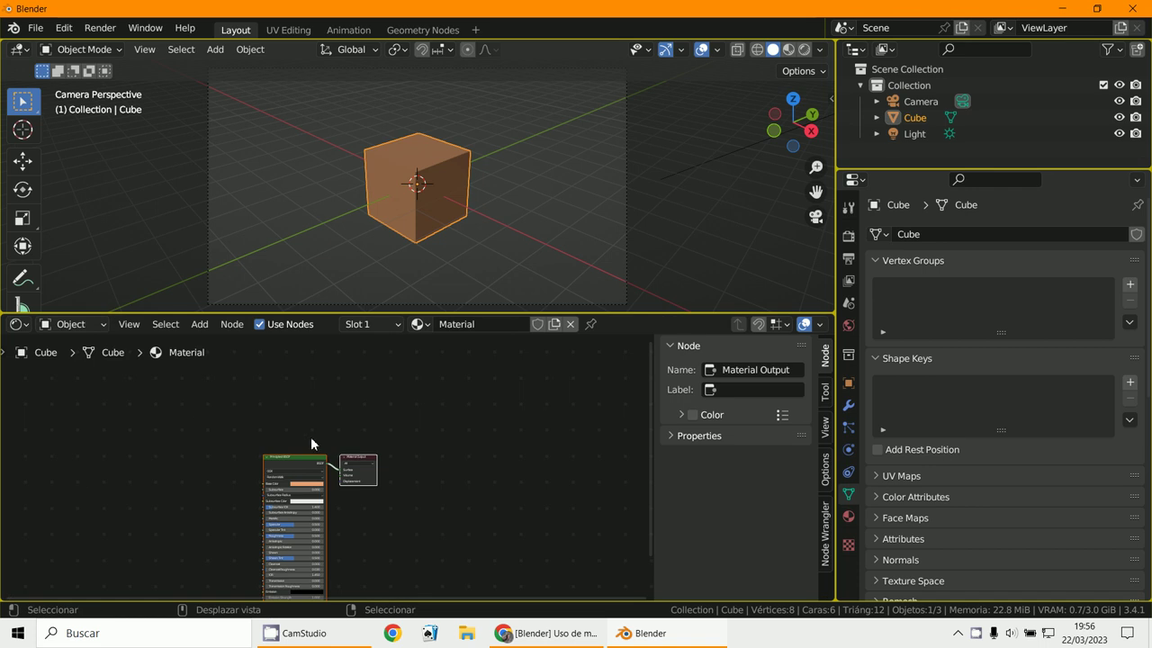
drag(365, 459, 552, 435)
drag(300, 457, 409, 424)
- Turn the outliner area into a UV Editor and open 000_tablero.jpg from the 01_Blanco y Negro folder in it
click(855, 48)
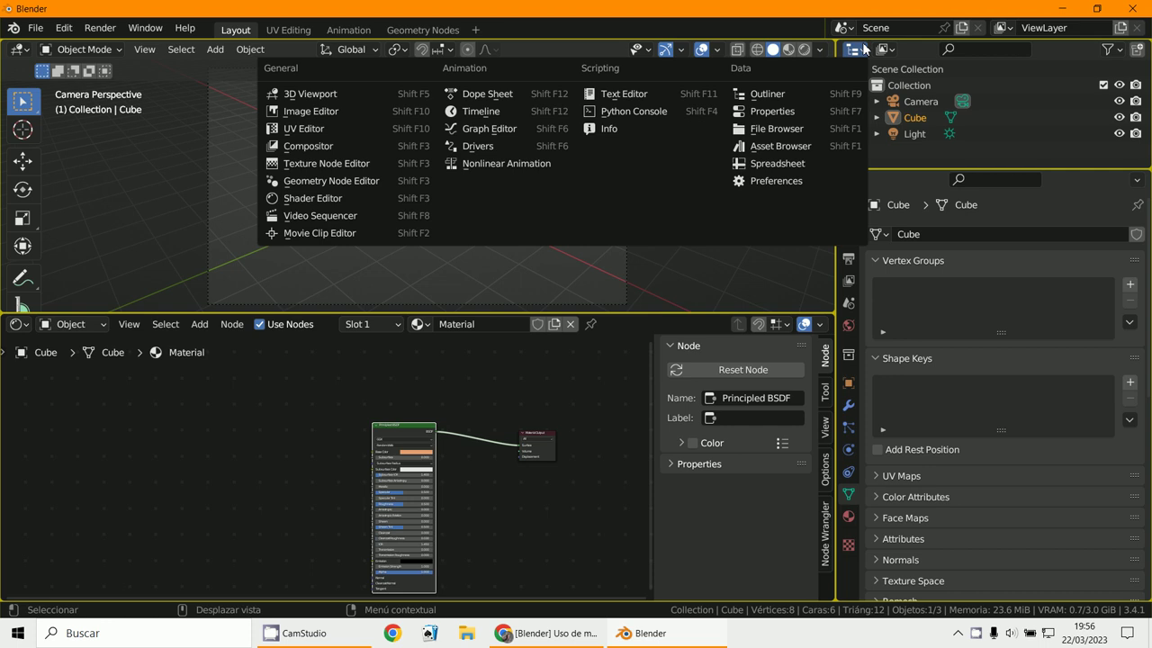
click(357, 129)
click(1050, 50)
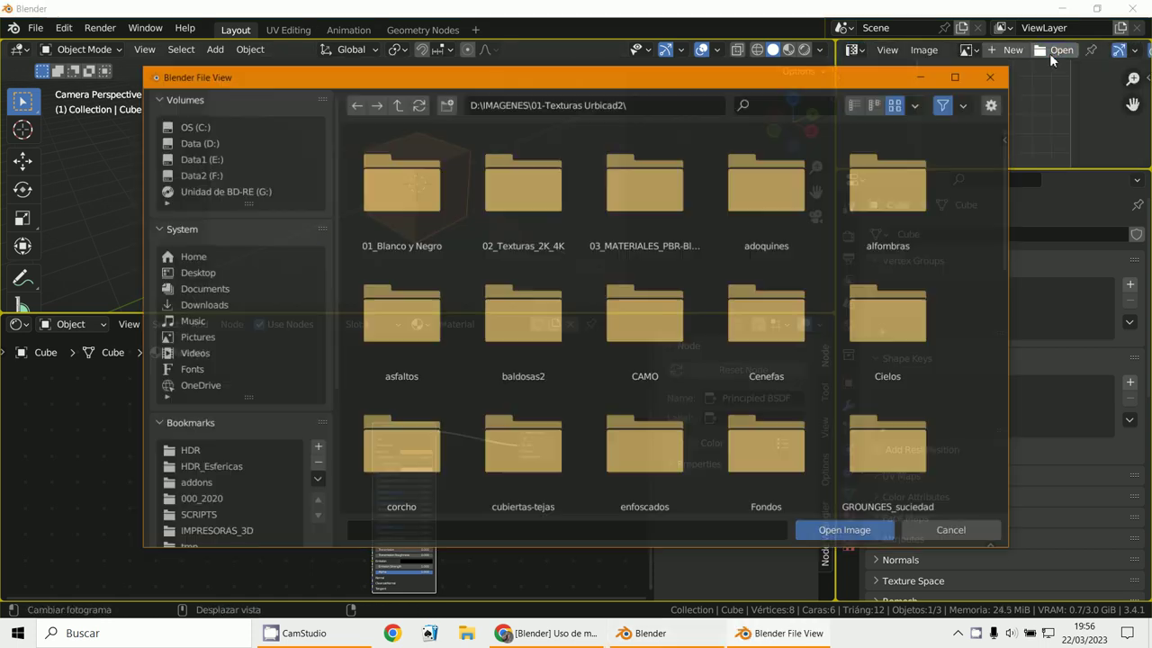
double_click(406, 209)
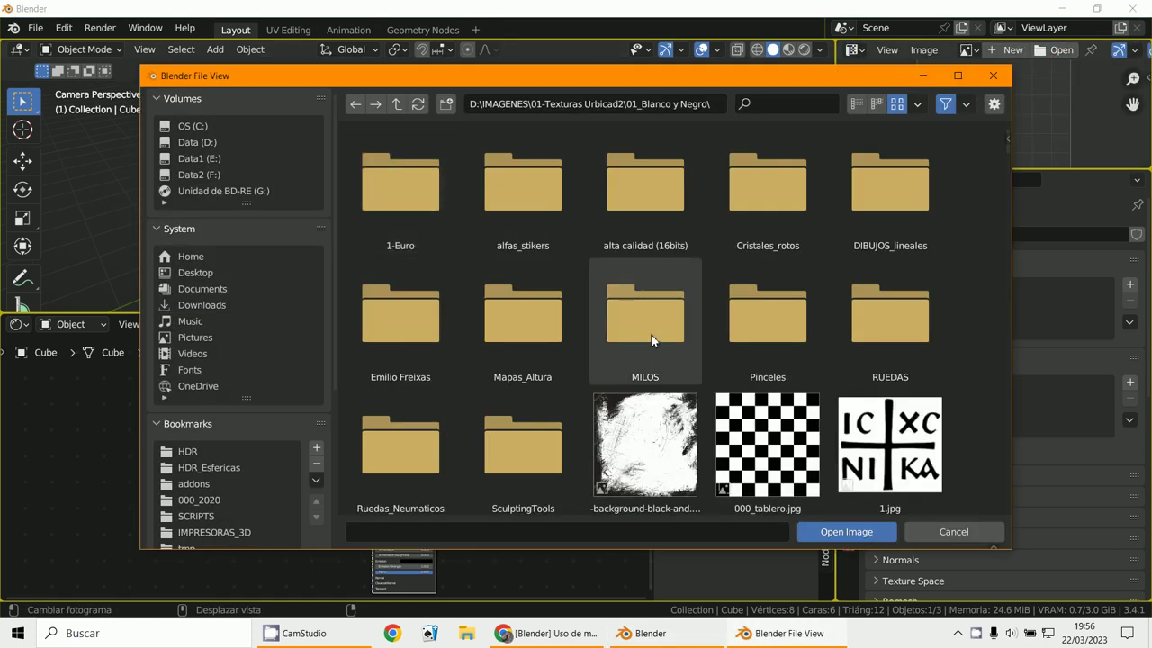
click(756, 447)
double_click(756, 447)
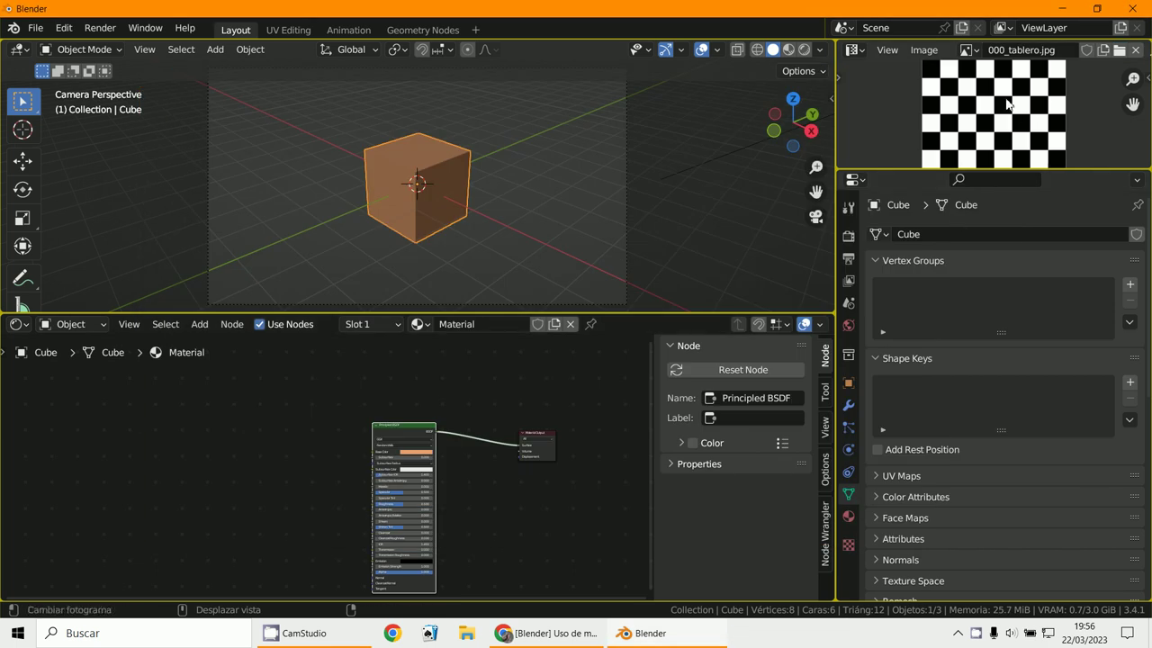
- Enlarge the UV Editor area to show the whole checkerboard image, and make the Shader Editor area taller
drag(1033, 170, 1033, 300)
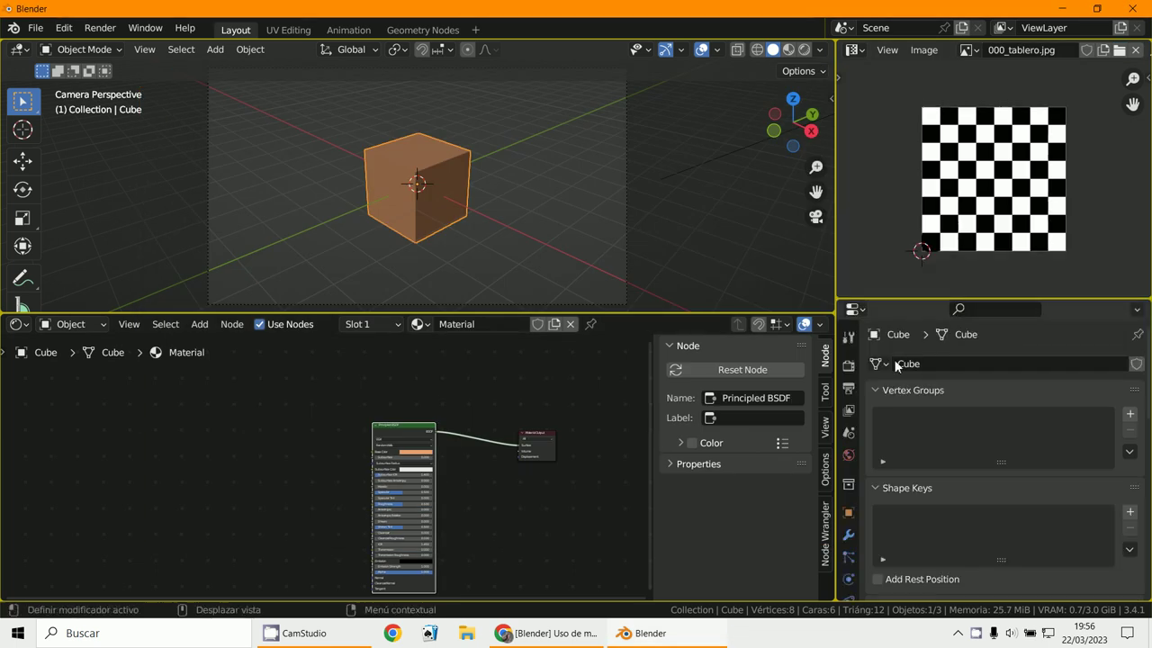
scroll(555, 417, down, 1)
ctrl+scroll(555, 416, right, 2)
drag(687, 314, 645, 250)
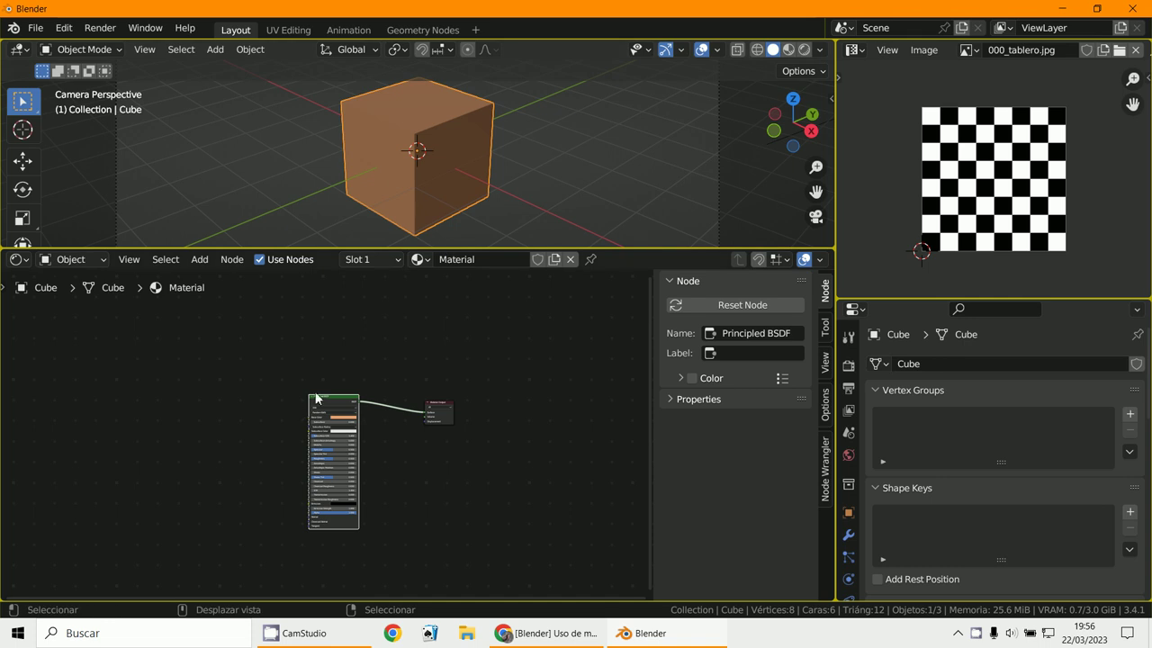
- Add Texture Coordinate, Mapping and Image Texture nodes to the Principled BSDF's Base Color and assign the 000_tablero.jpg image
drag(316, 399, 338, 407)
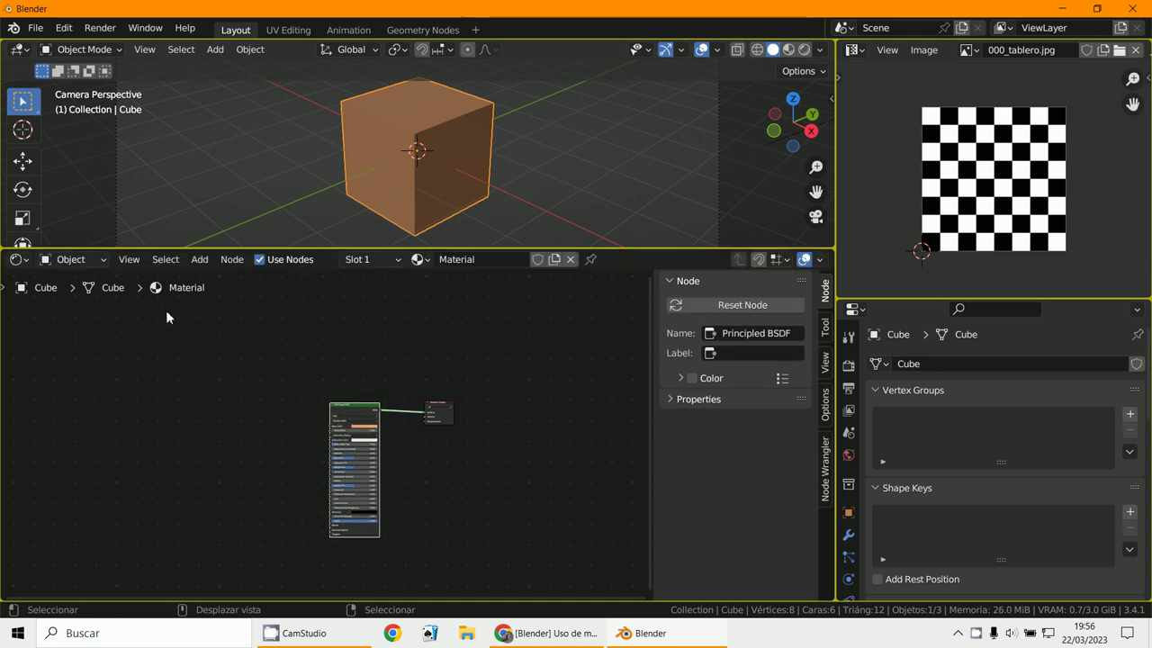
key(ctrl+t)
scroll(209, 308, up, 5)
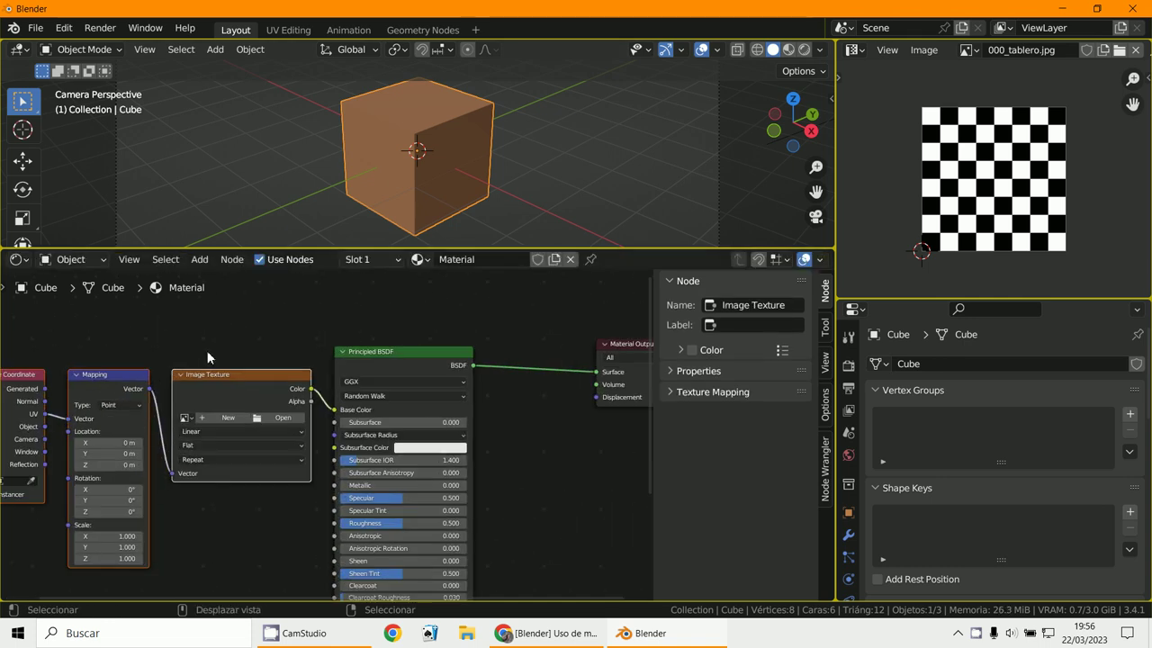
click(186, 418)
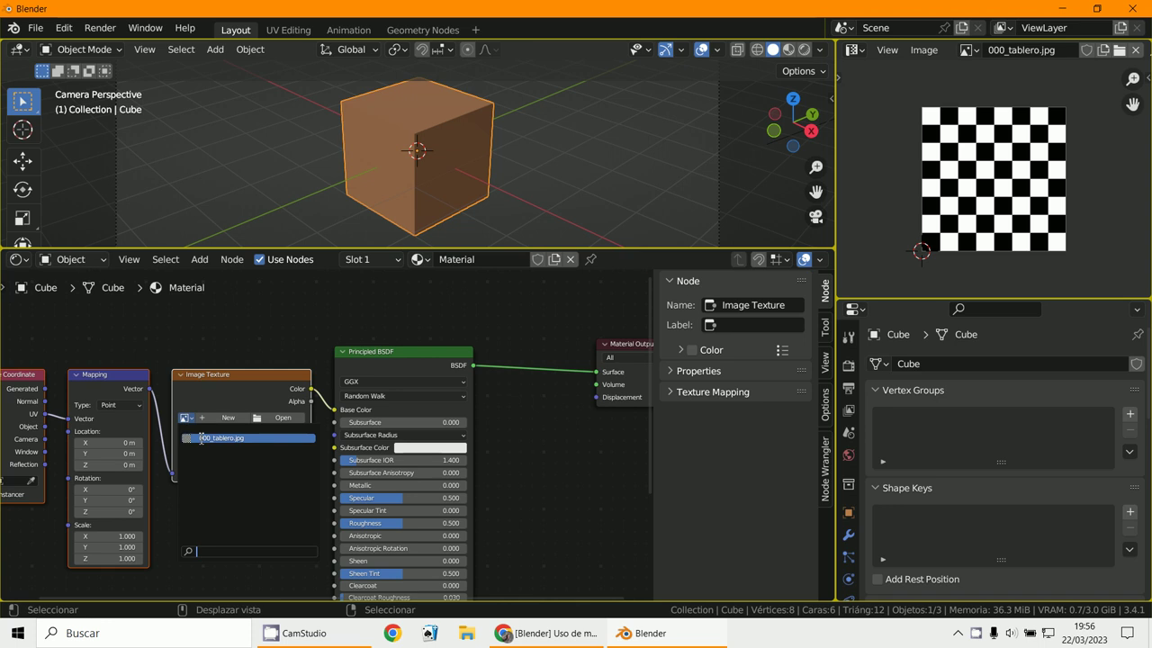
click(201, 439)
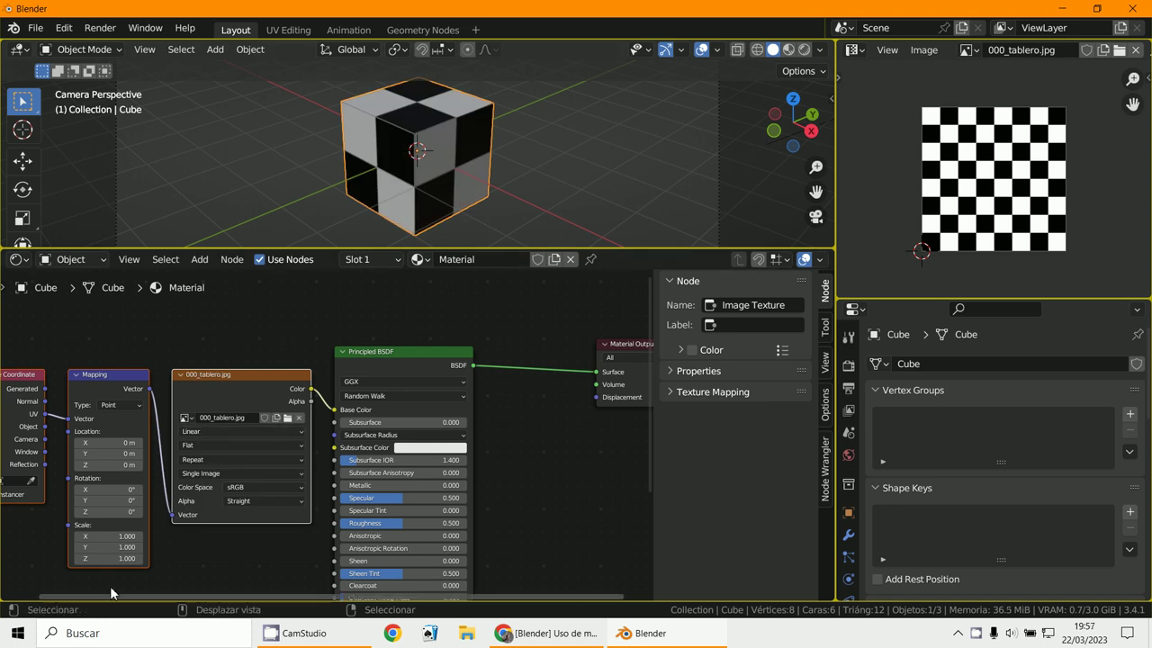
- Set the Mapping node's scale to 2 on X, Y and Z
middle_drag(109, 586, 164, 568)
drag(169, 518, 170, 540)
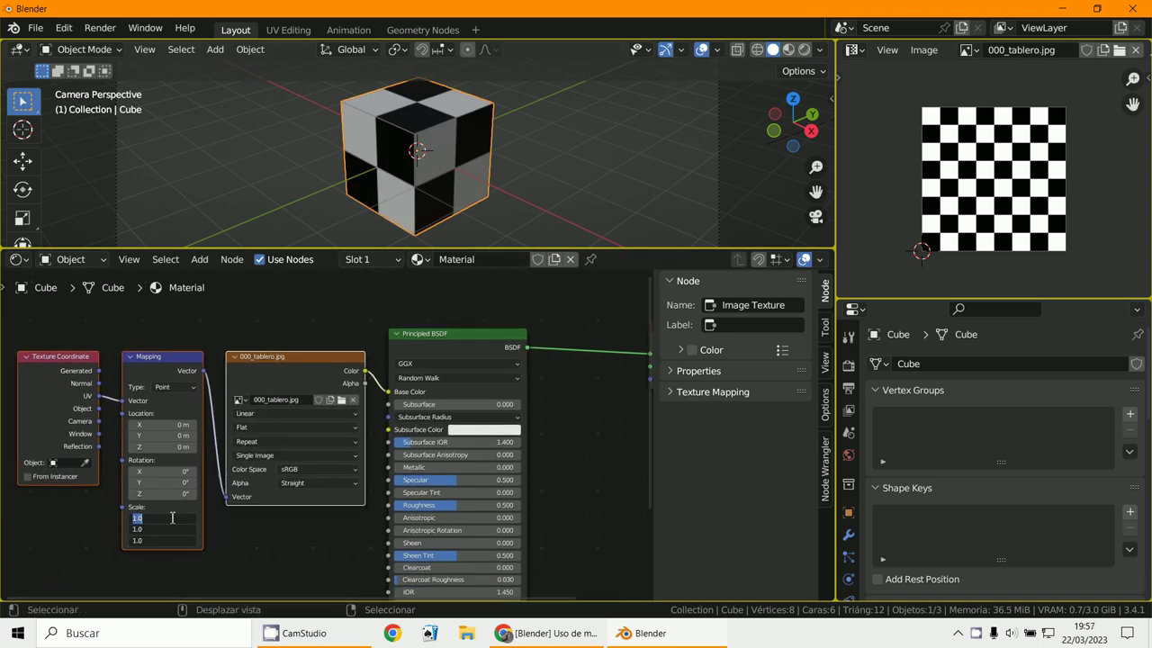
text(2)
key(Return)
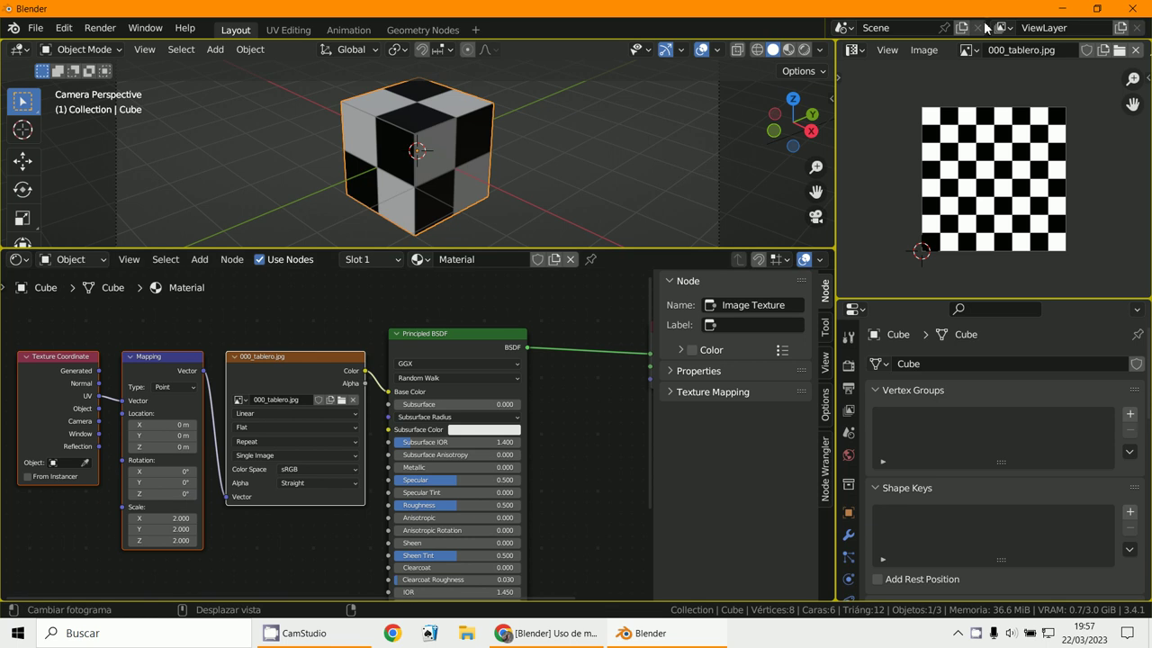
- Display the 3D viewport with rendered shading and frame the checkered cube up close
key(z)
scroll(551, 194, up, 10)
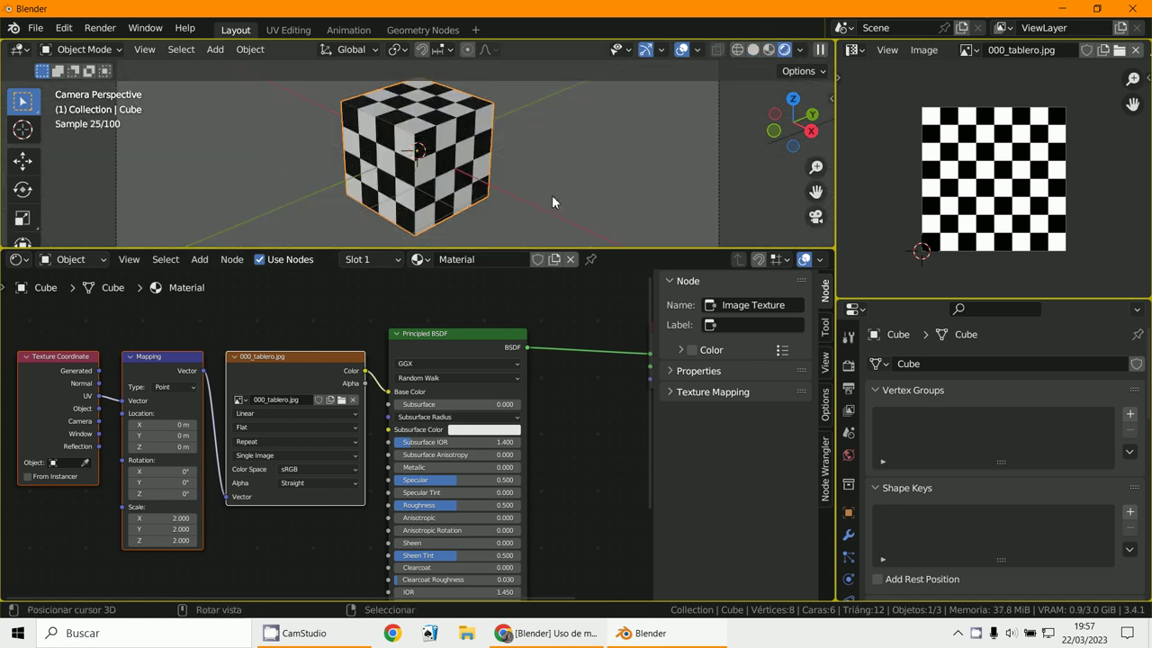
scroll(501, 180, down, 3)
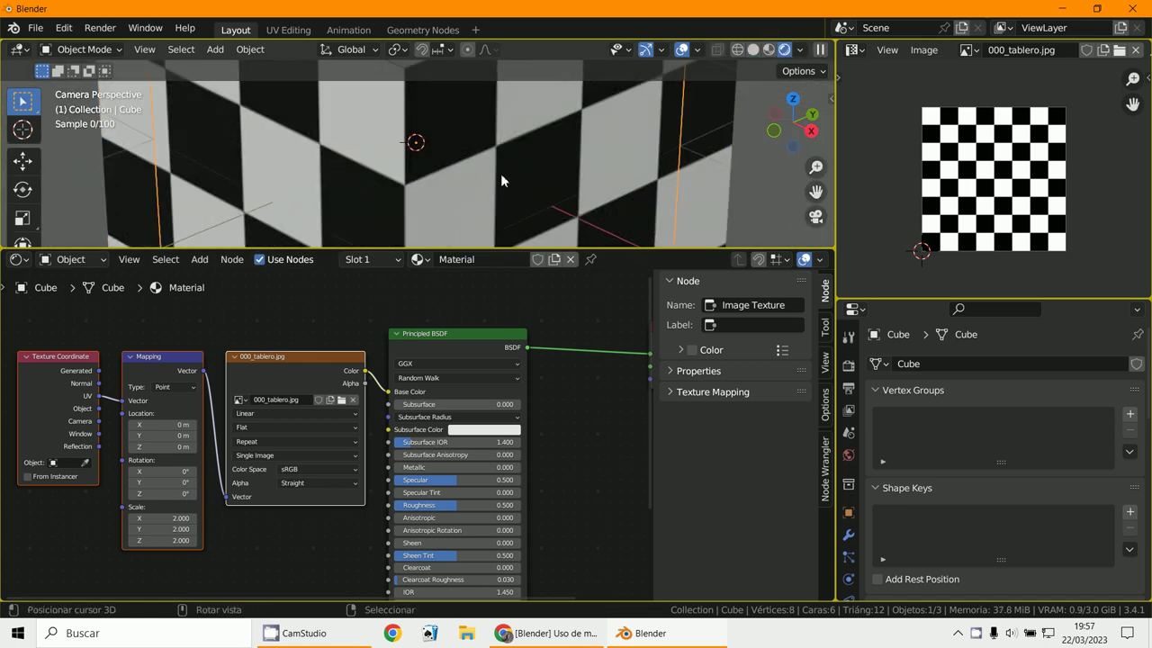
scroll(550, 434, down, 2)
- Insert a Mix Shader node into the link between the Principled BSDF and a Material Output moved further away
middle_drag(551, 434, 354, 401)
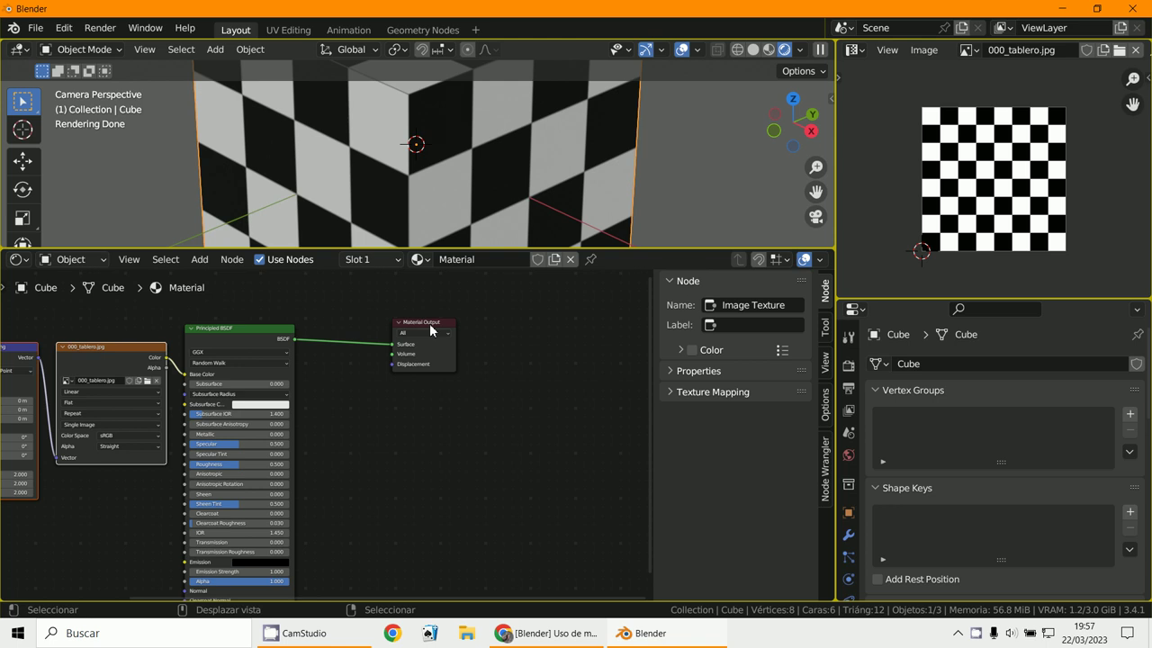
drag(429, 323, 570, 336)
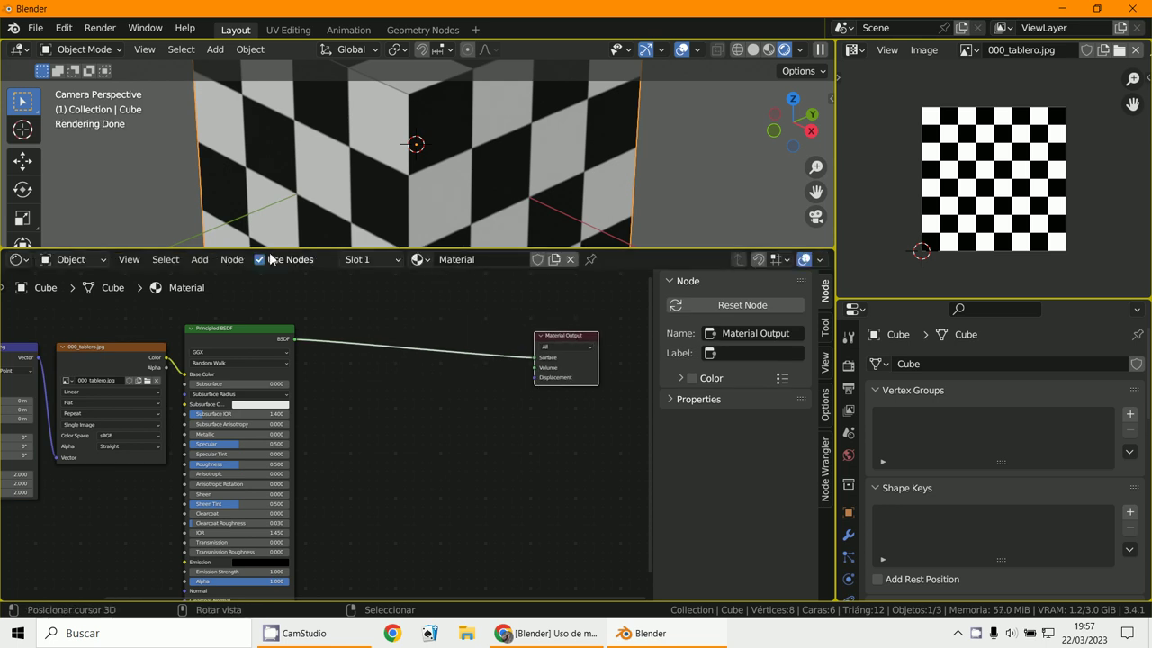
click(199, 261)
mouse_move(237, 334)
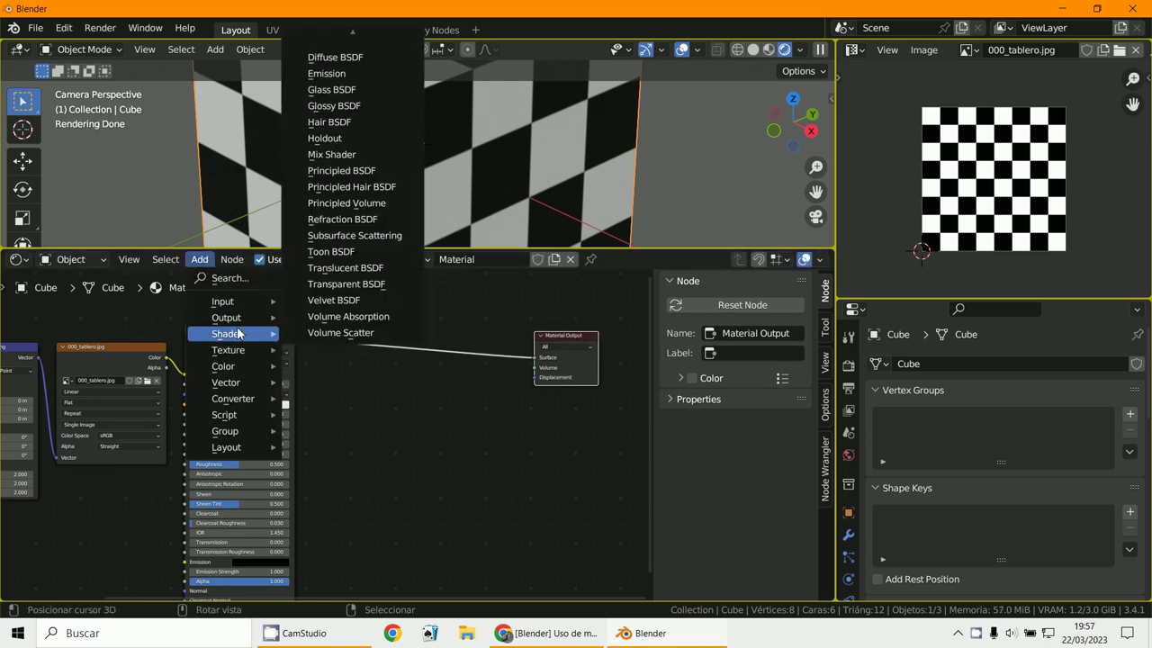
click(332, 155)
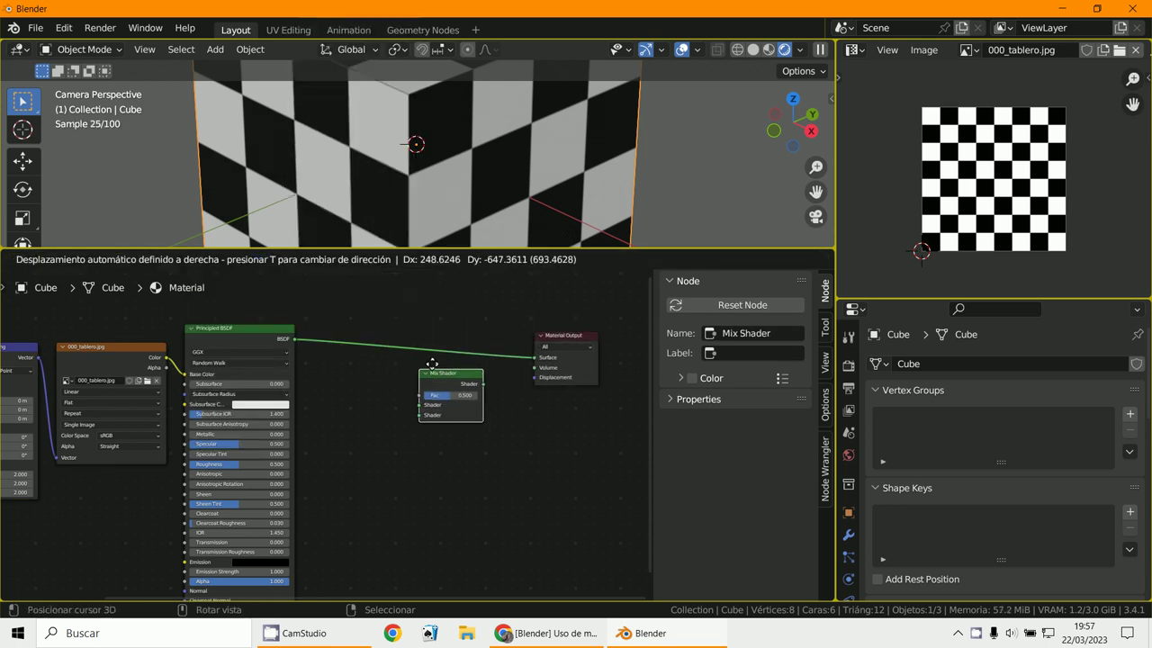
click(436, 349)
drag(590, 345, 603, 351)
ctrl+scroll(603, 351, left, 4)
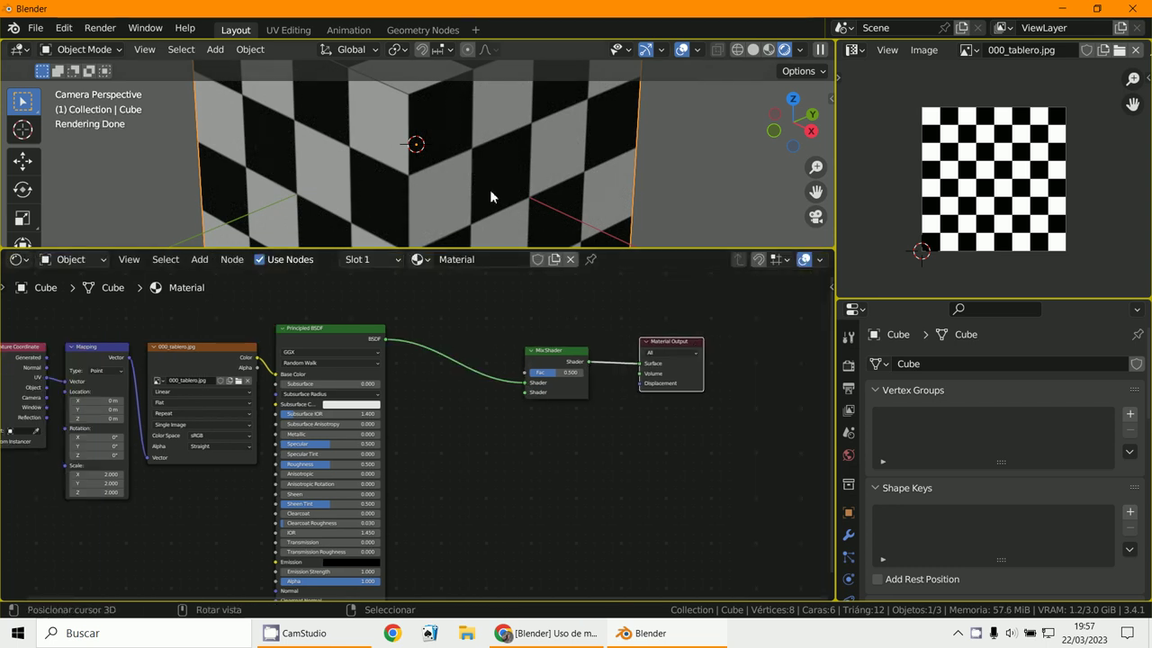
drag(558, 364, 577, 377)
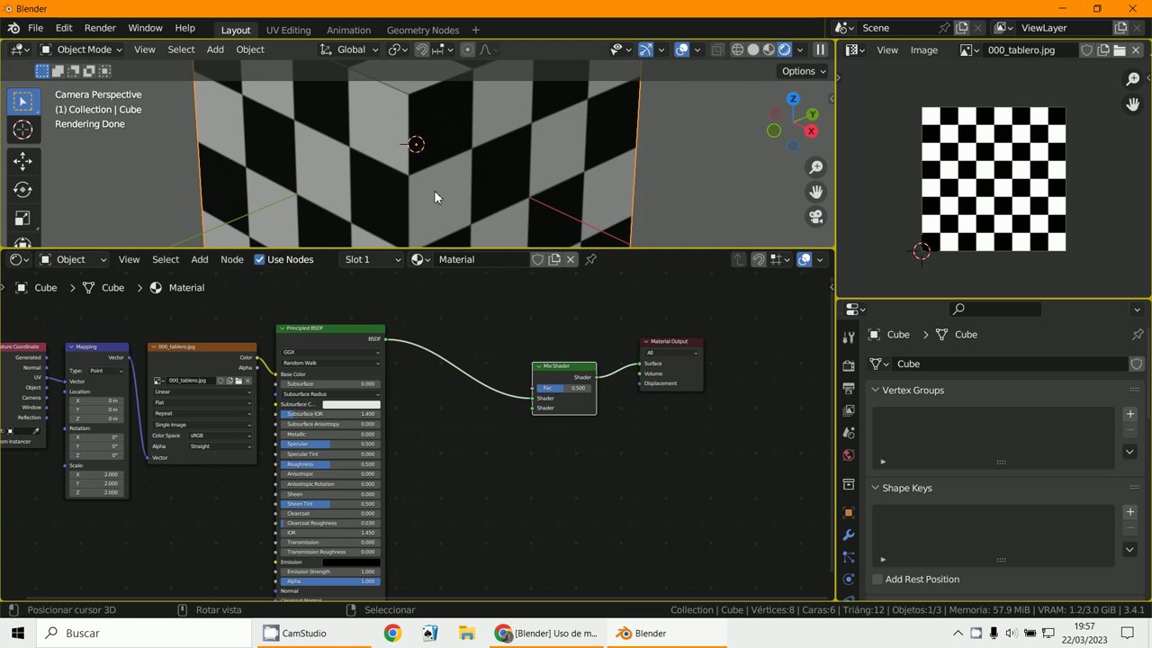
- Add a Transparent BSDF node and connect its output to the Mix Shader's second Shader input
click(215, 50)
click(200, 259)
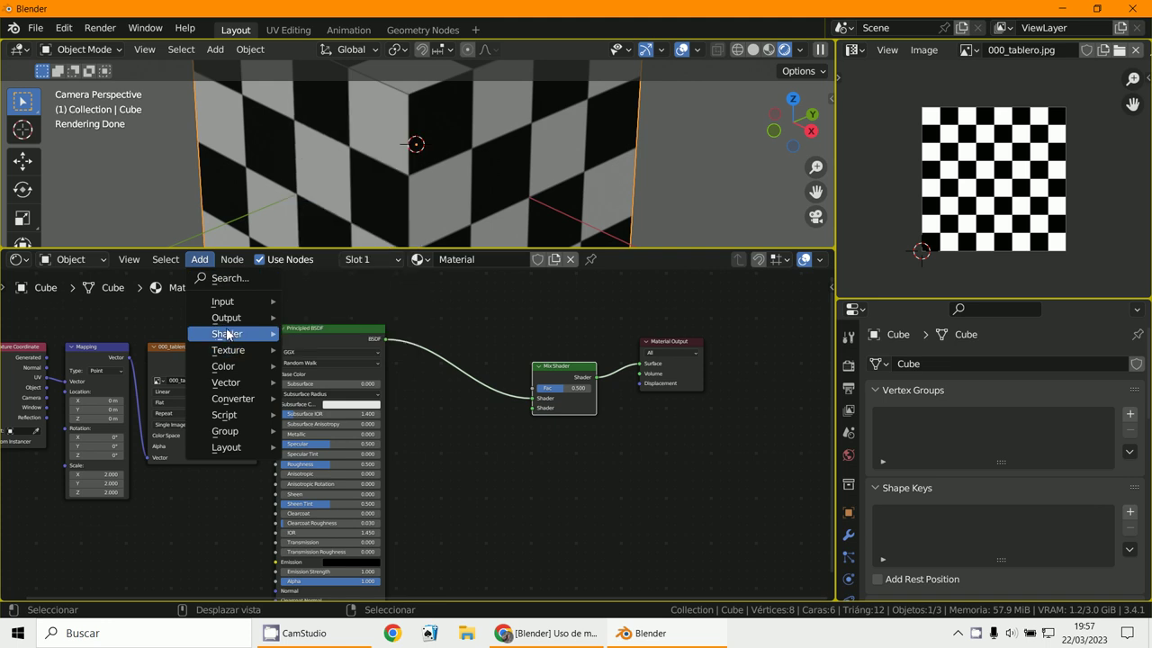
mouse_move(227, 334)
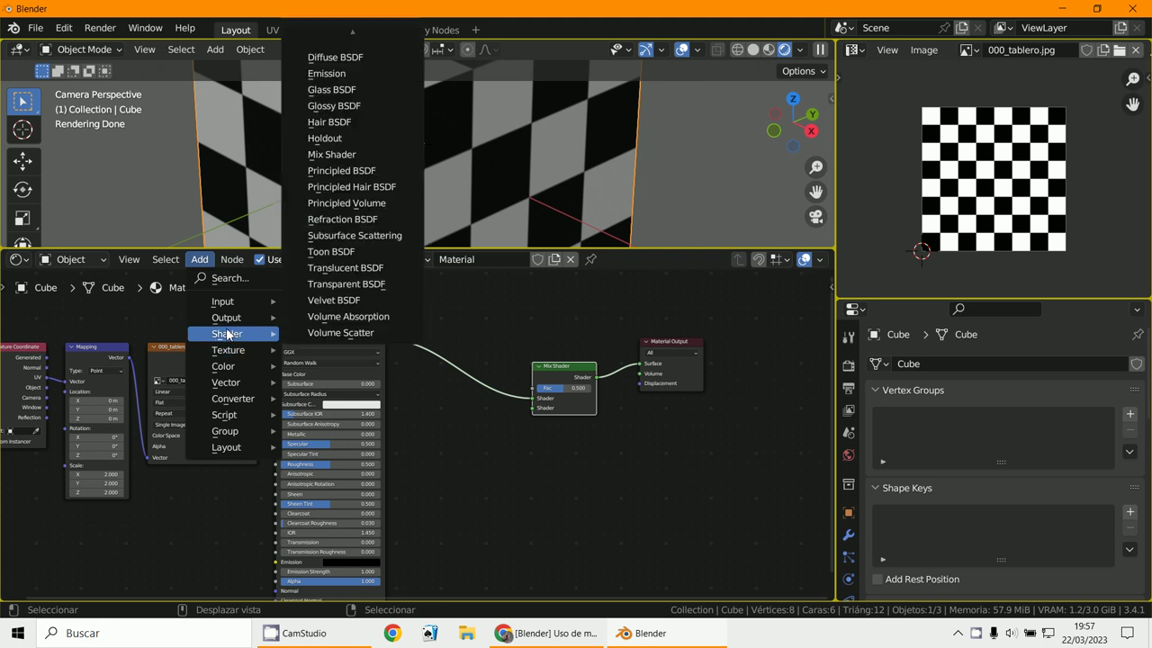
click(345, 284)
click(437, 420)
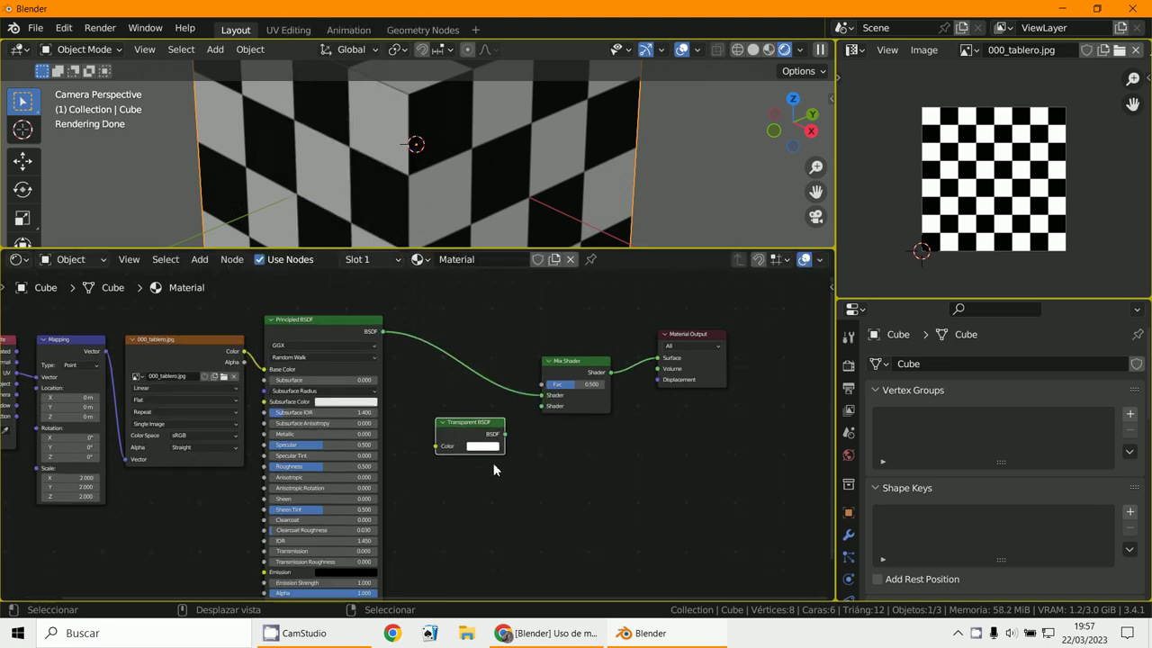
scroll(493, 463, up, 2)
drag(537, 434, 587, 401)
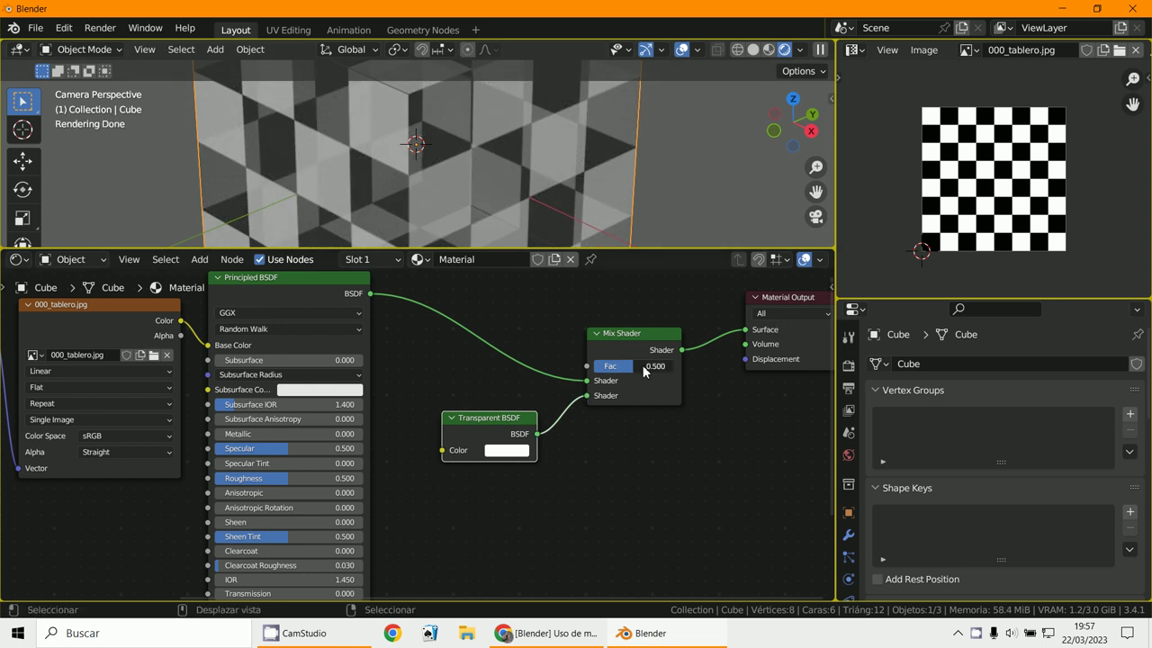
- Lower the Mix Shader's Fac to 0, raise it to 0.252, and shift the Transparent BSDF node slightly
drag(645, 371, 529, 379)
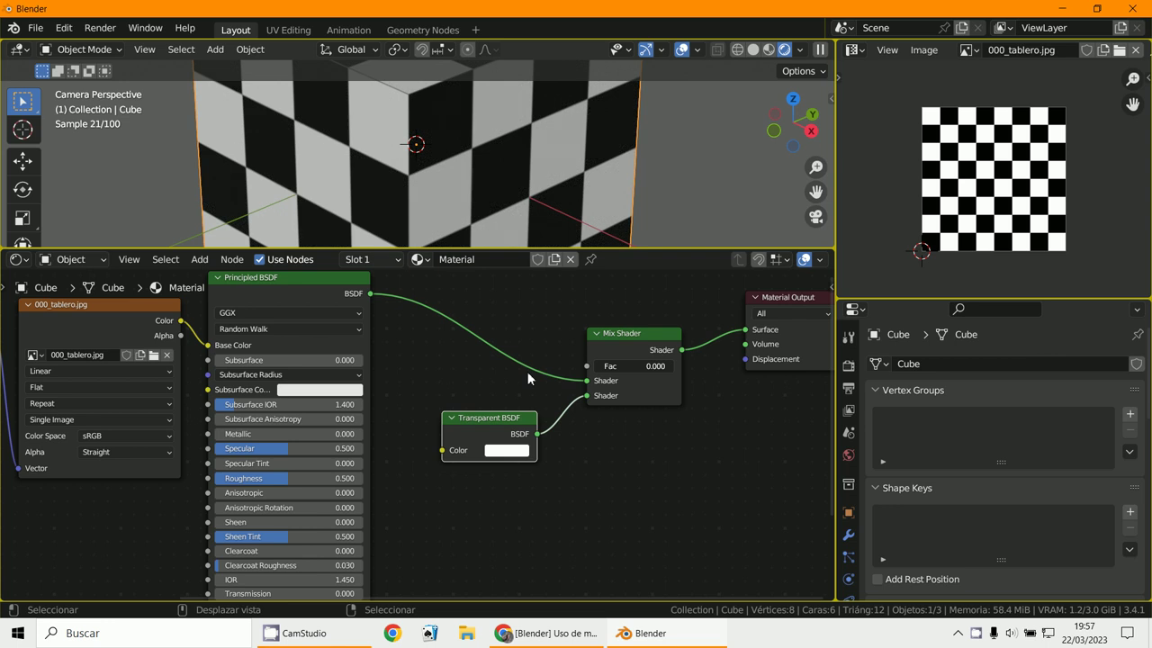
drag(603, 367, 624, 393)
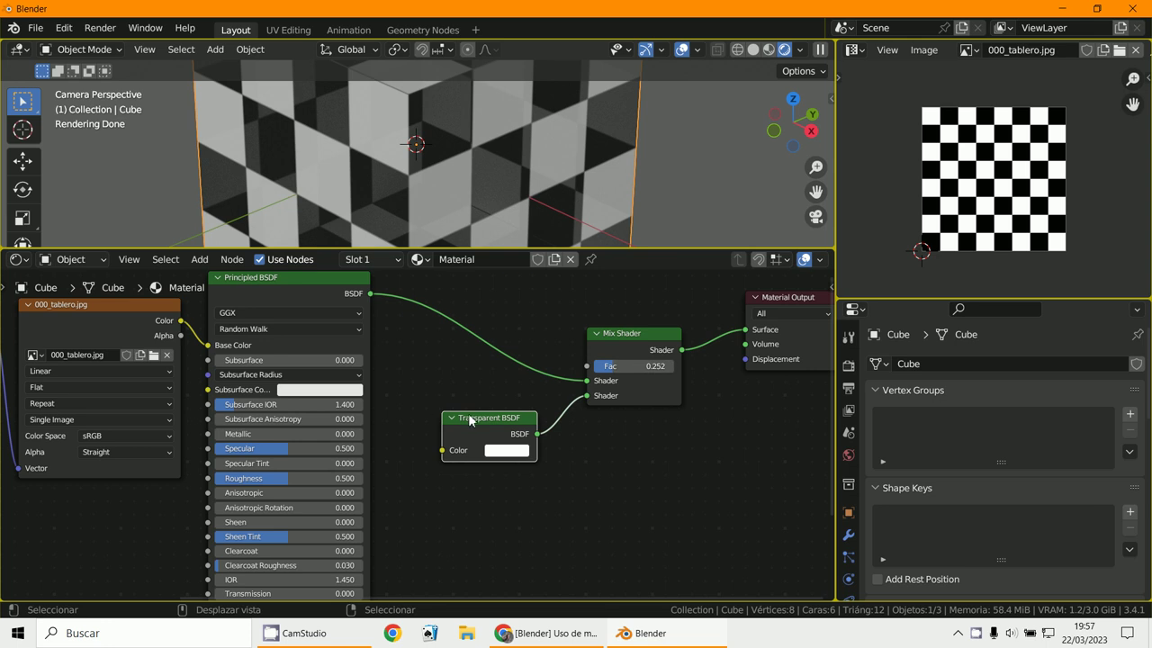
mouse_move(471, 419)
mouse_down()
mouse_move(472, 431)
mouse_move(457, 405)
mouse_up()
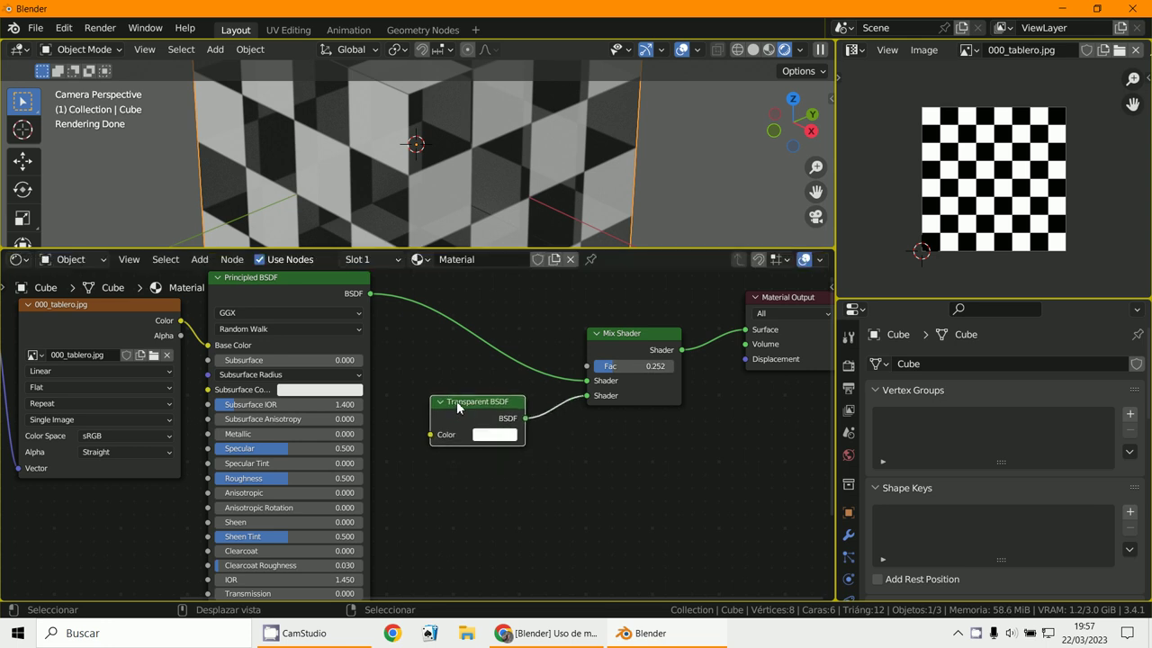
- Try driving the Mix Shader's Fac with the image texture's Alpha output, and cut that link again
scroll(454, 402, down, 1)
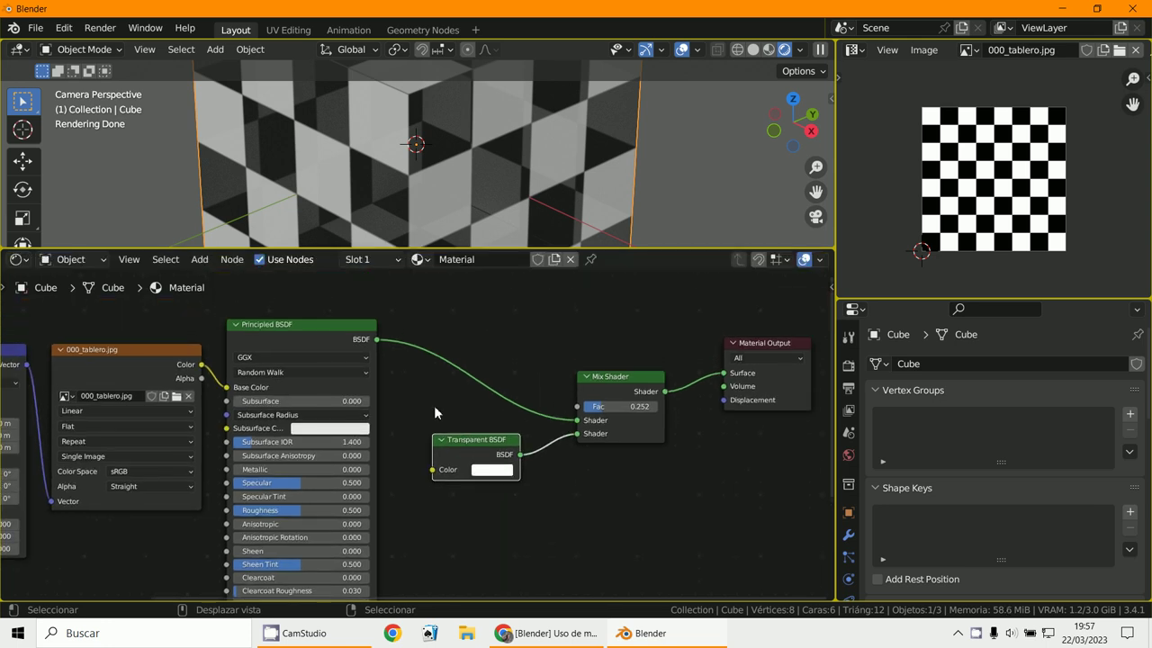
drag(199, 379, 591, 415)
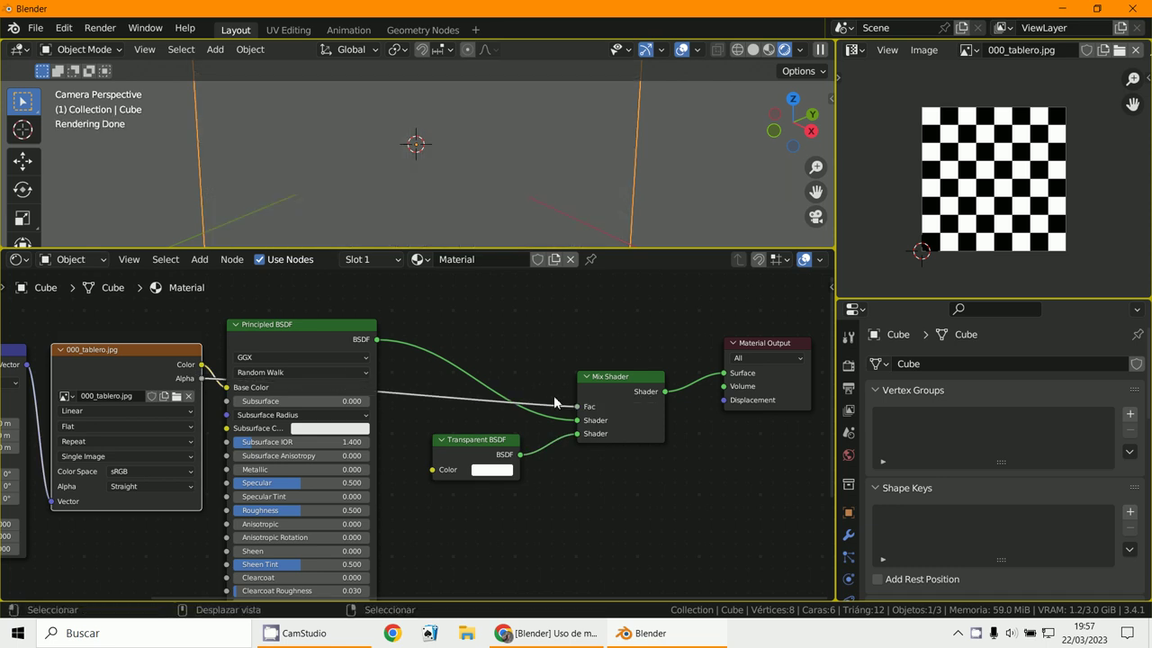
ctrl+right_drag(415, 371, 415, 419)
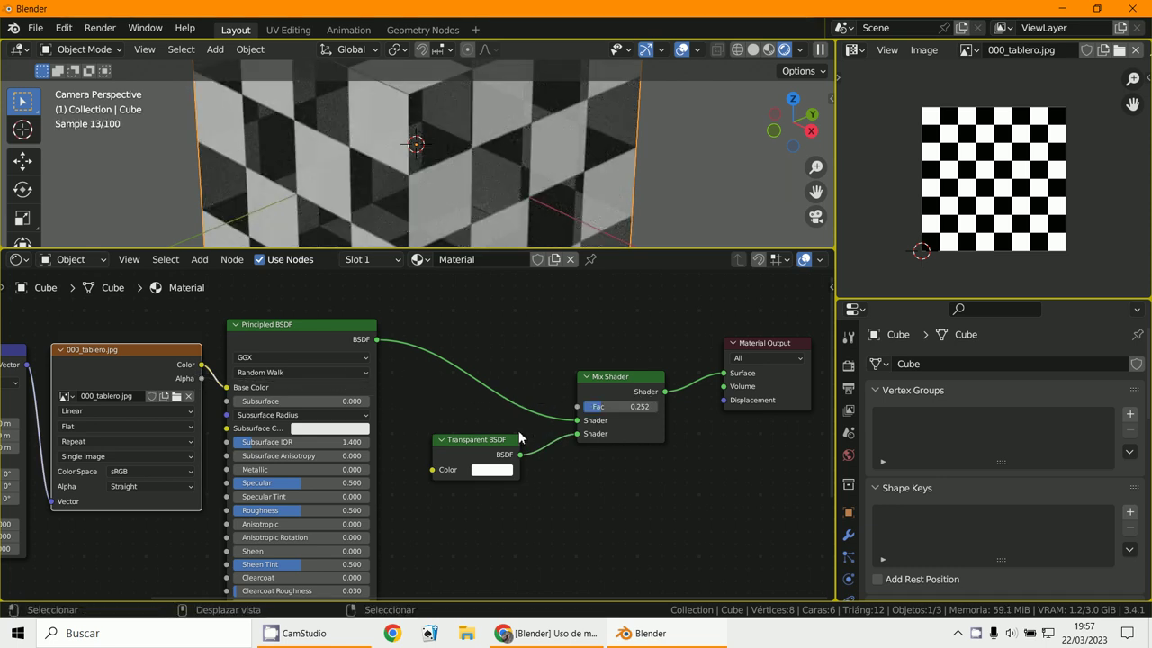
- Replace the Transparent BSDF with a Glass BSDF node connected to the Mix Shader's second Shader input
click(484, 440)
key(x)
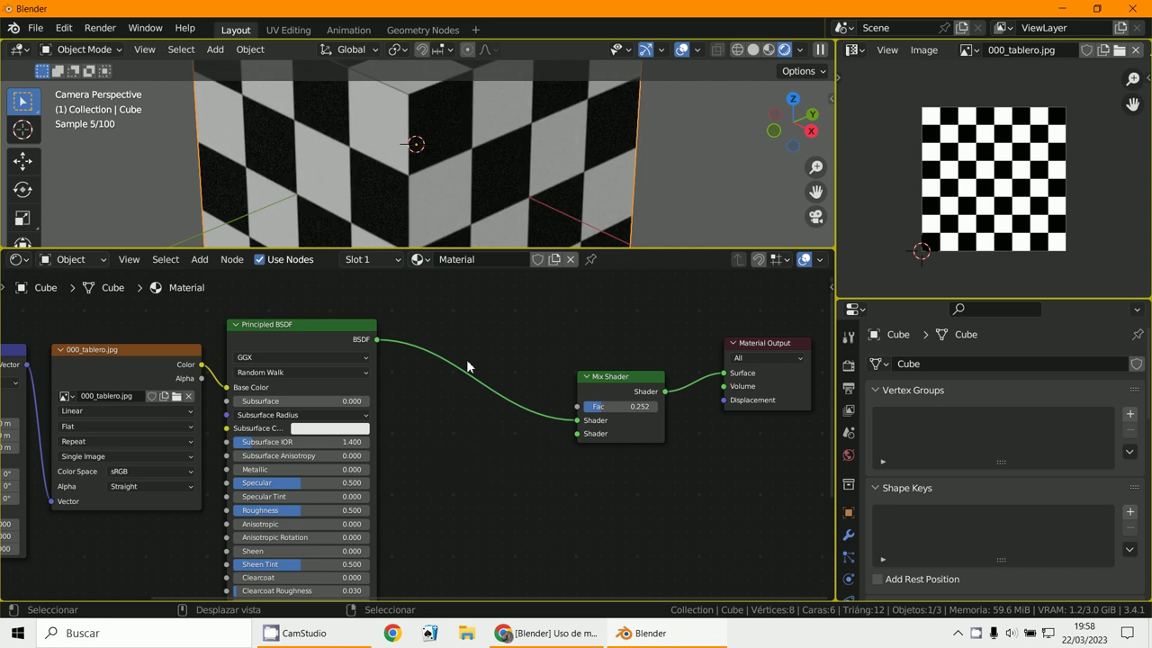
click(199, 259)
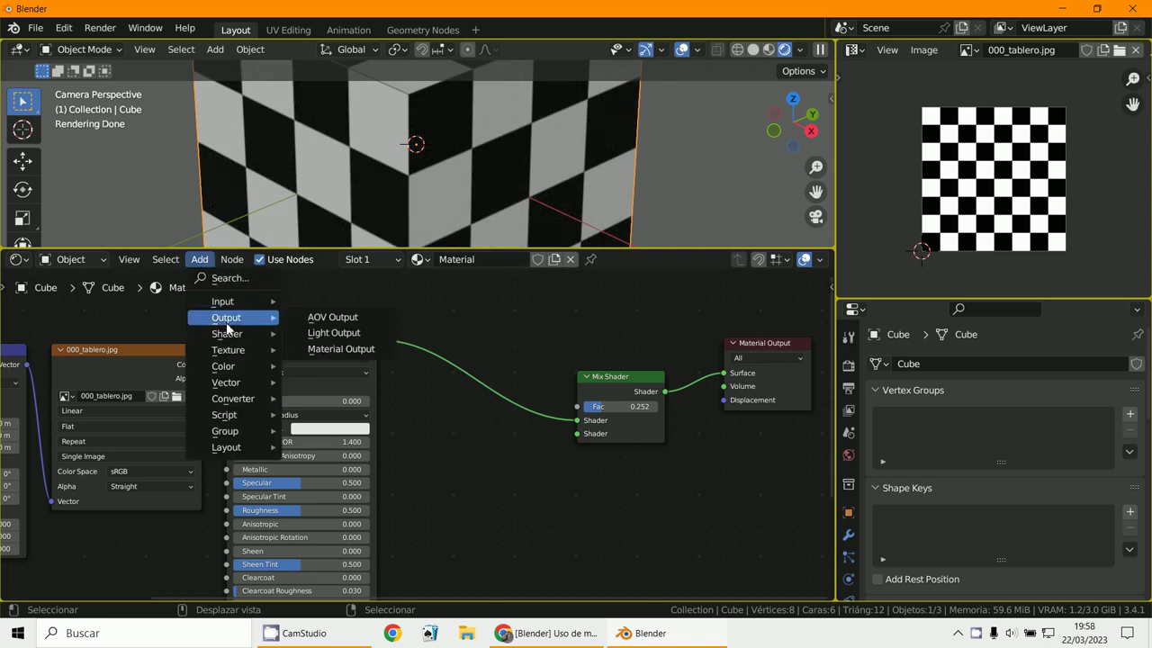
mouse_move(230, 334)
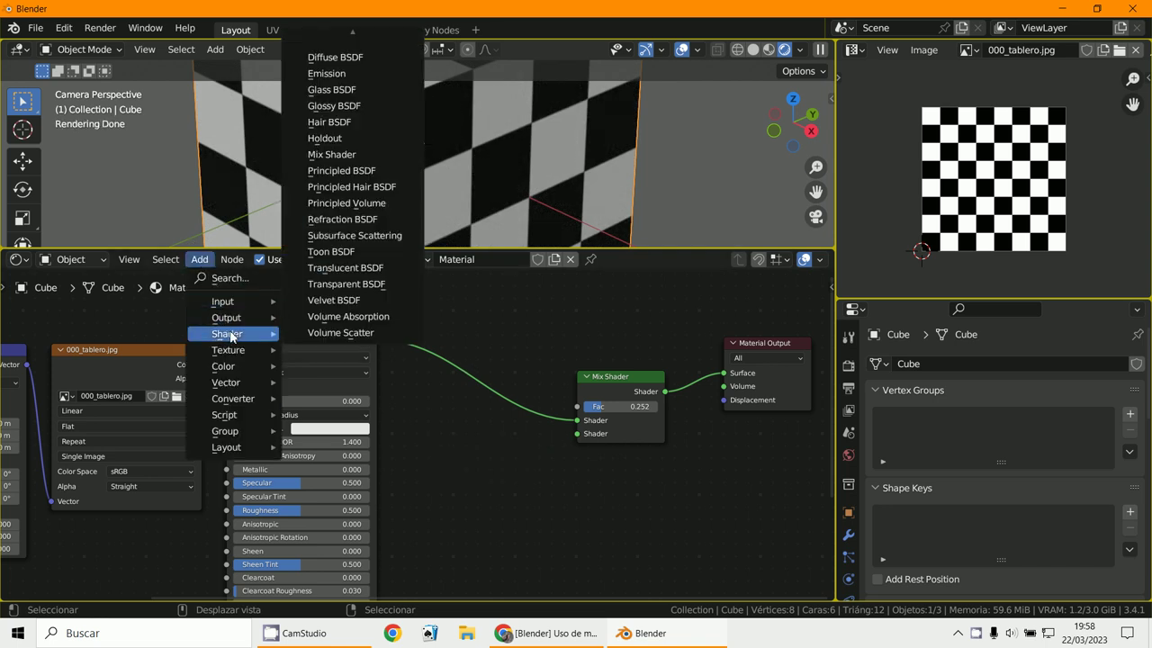
click(342, 90)
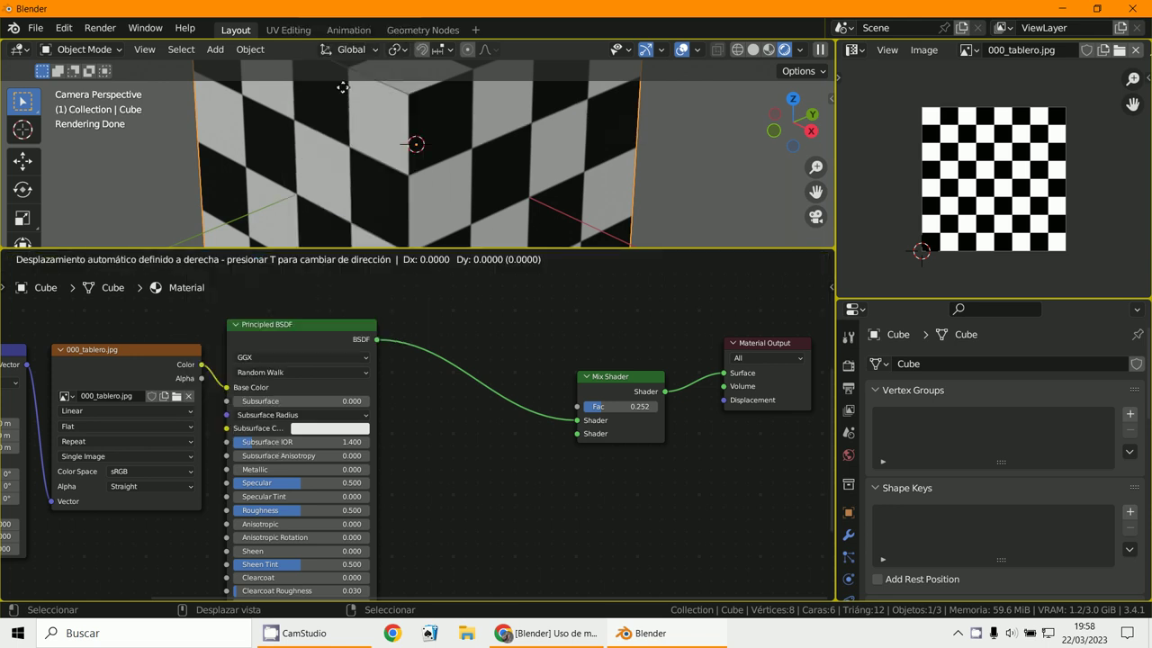
click(573, 475)
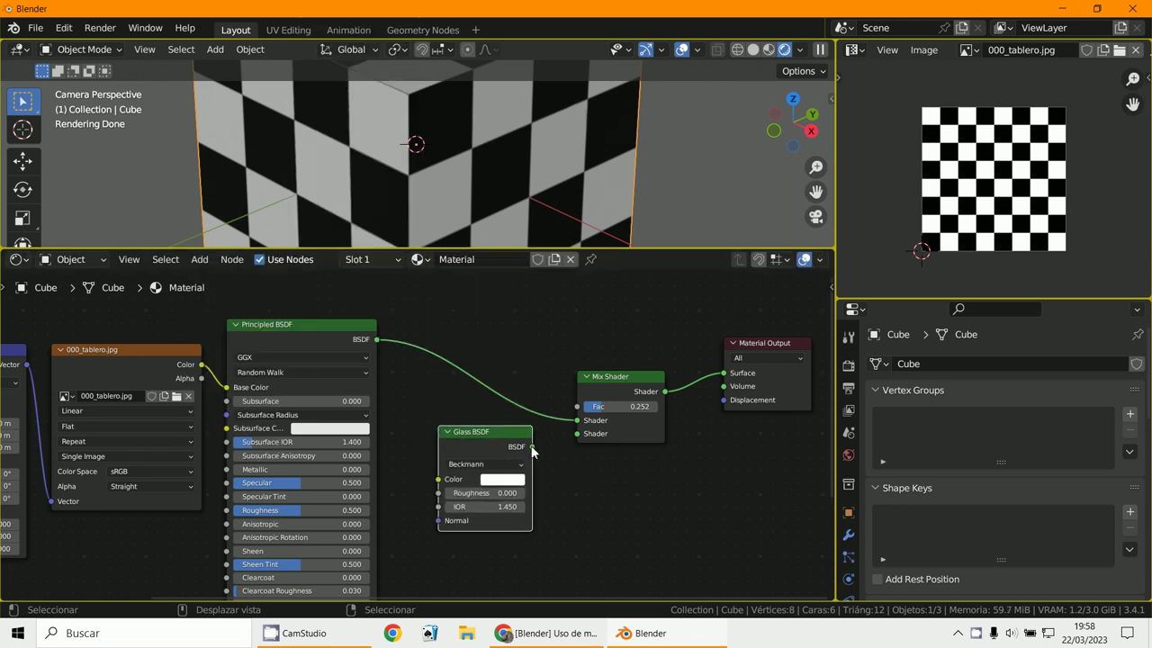
drag(532, 447, 574, 435)
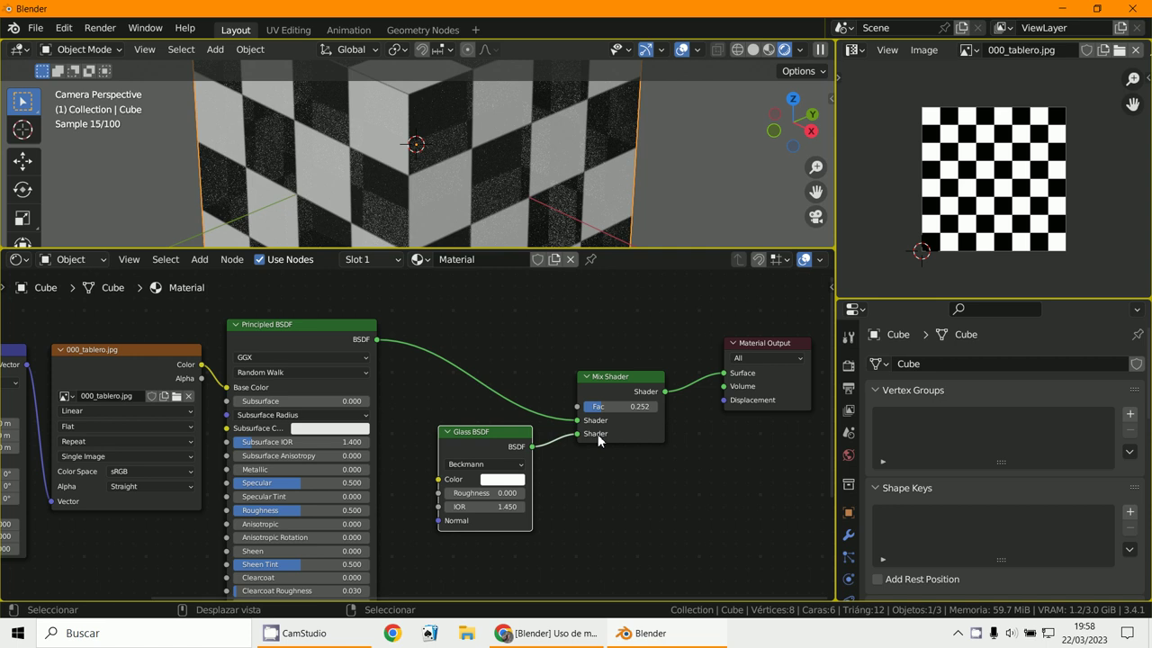
- Enlarge the 3D viewport and set the Mix Shader's Fac to 0.500 after comparing it with 0
drag(619, 250, 609, 315)
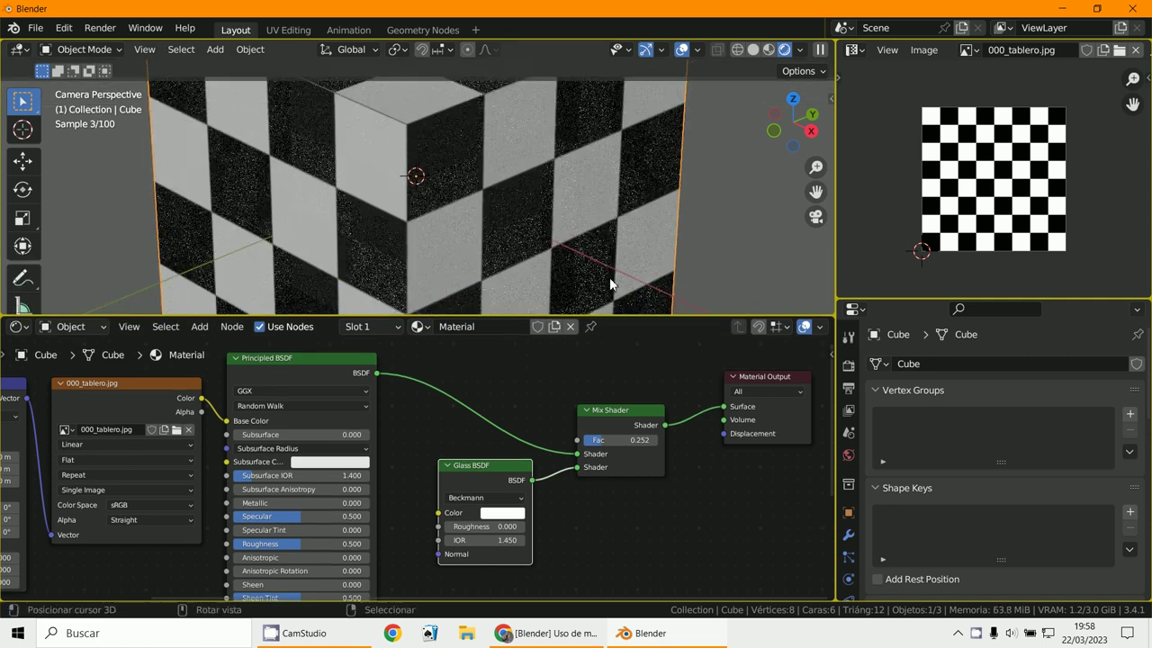
scroll(607, 270, up, 6)
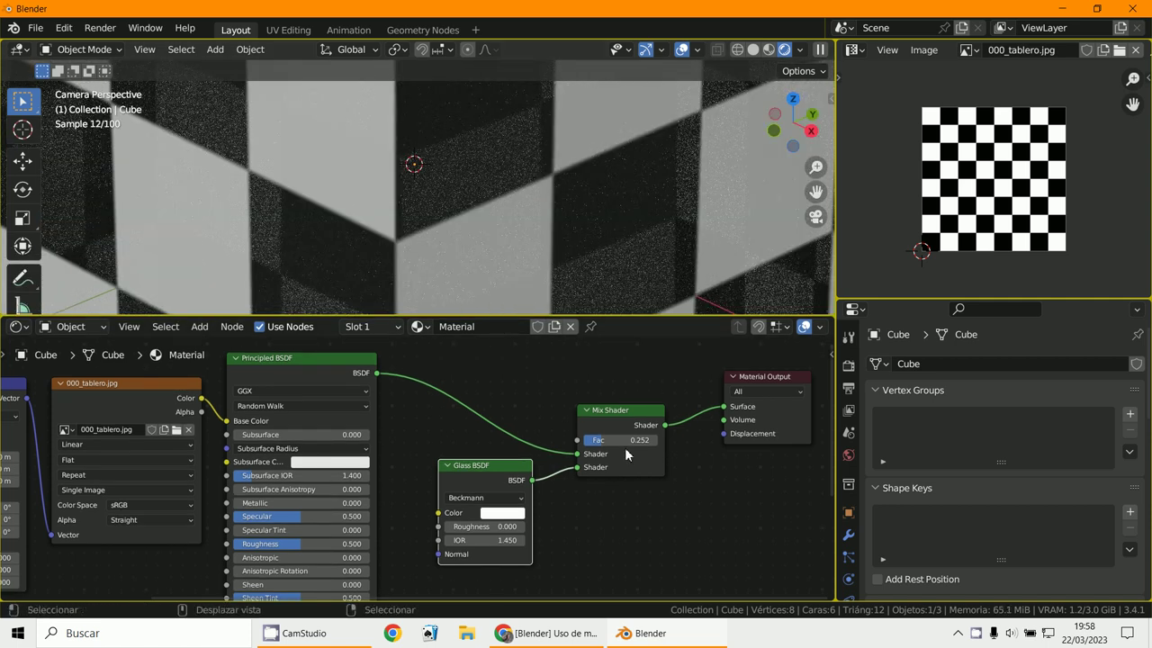
drag(626, 441, 568, 440)
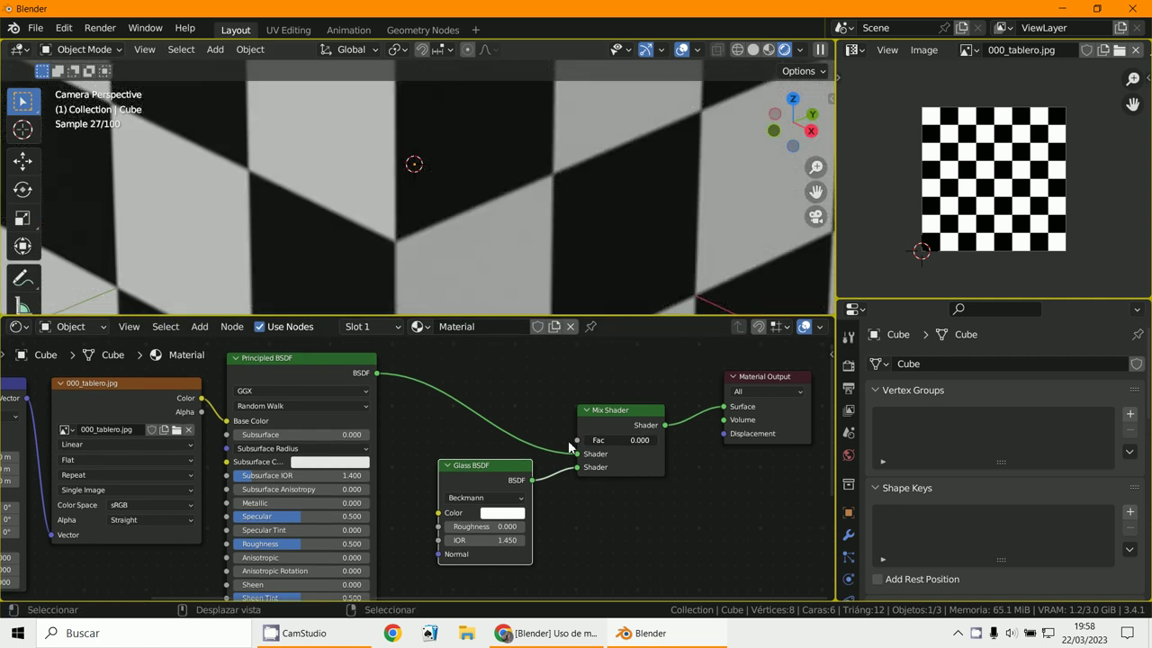
drag(586, 440, 616, 446)
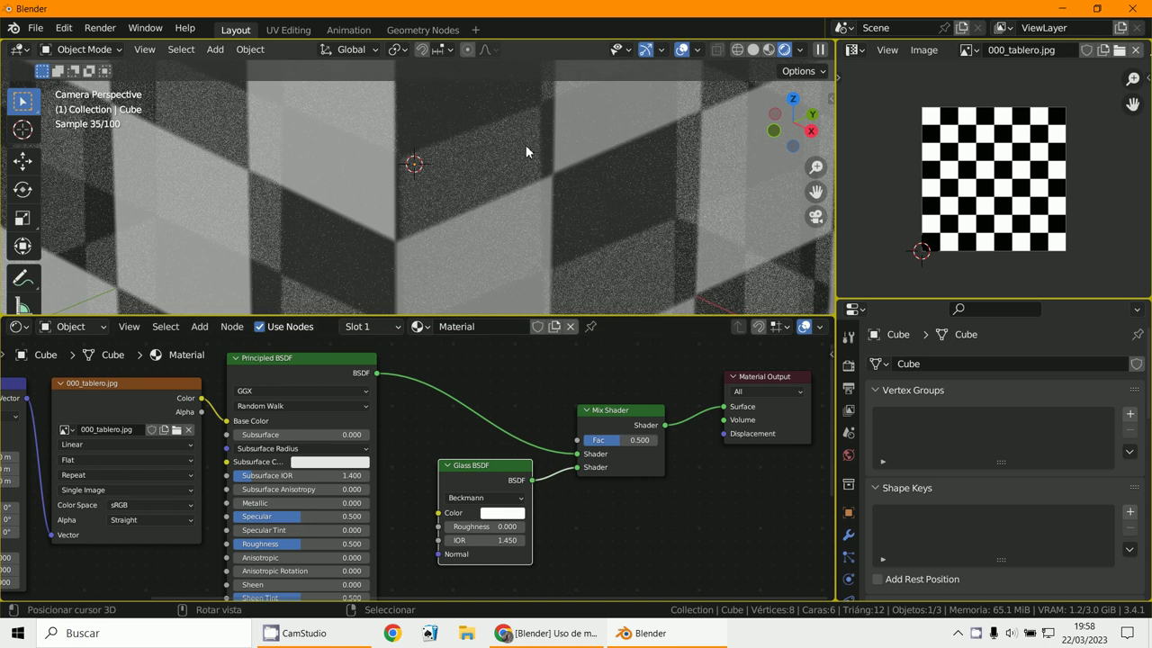
scroll(526, 144, down, 3)
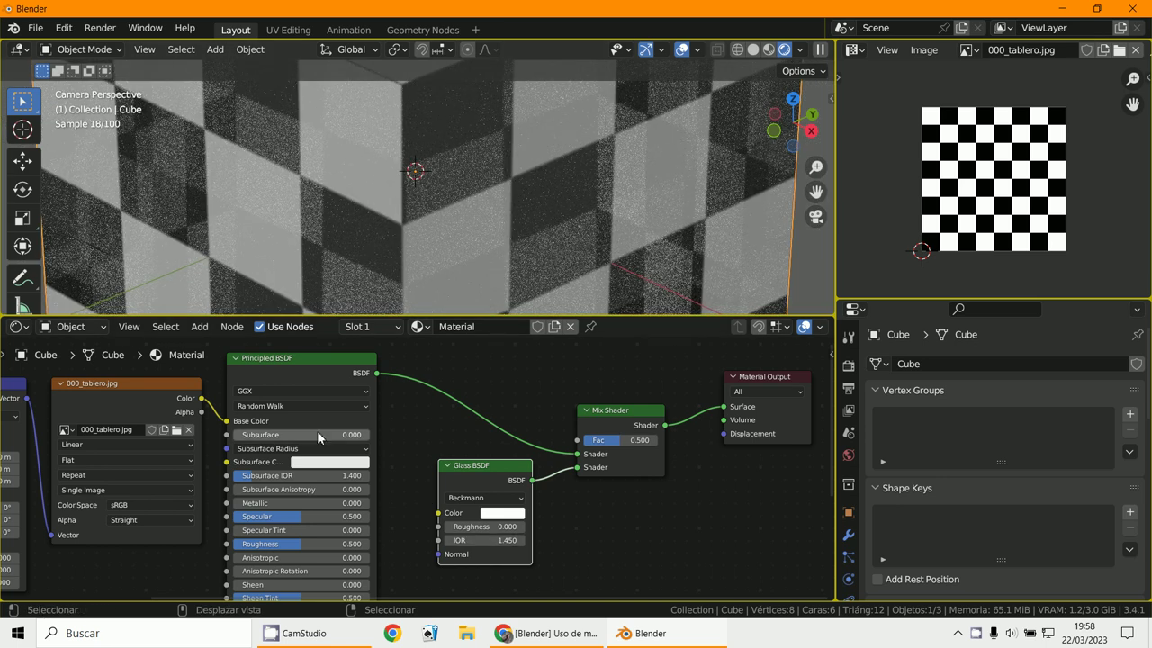
- Tint the Glass BSDF light blue and raise the Mix Shader's Fac to 0.639
click(502, 513)
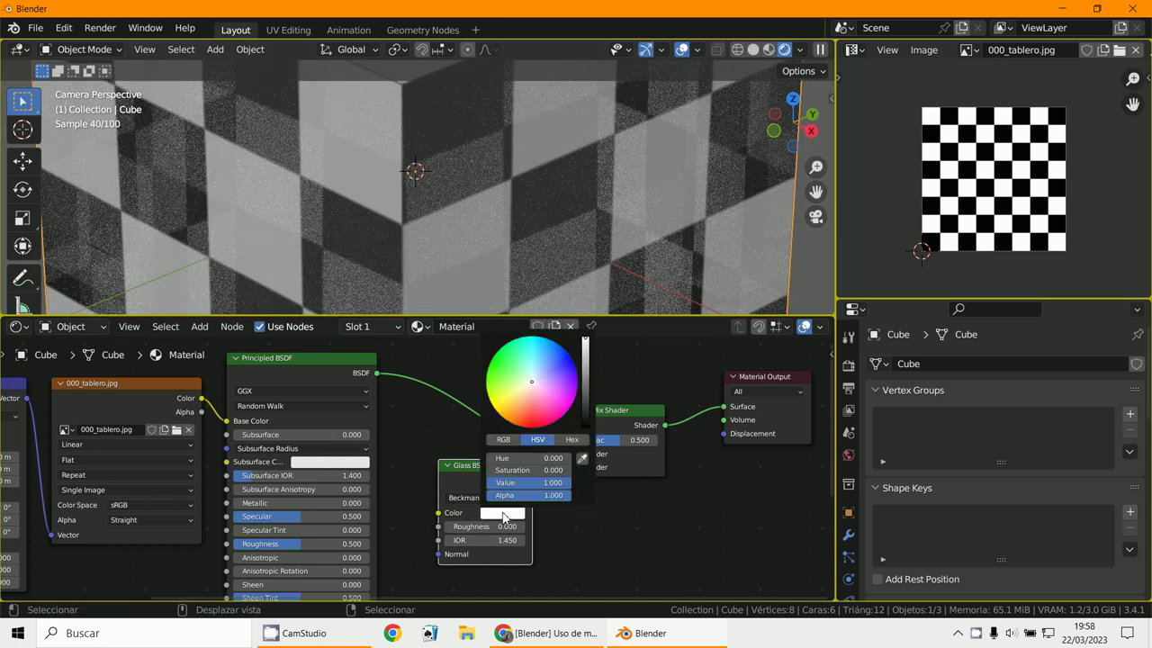
click(544, 374)
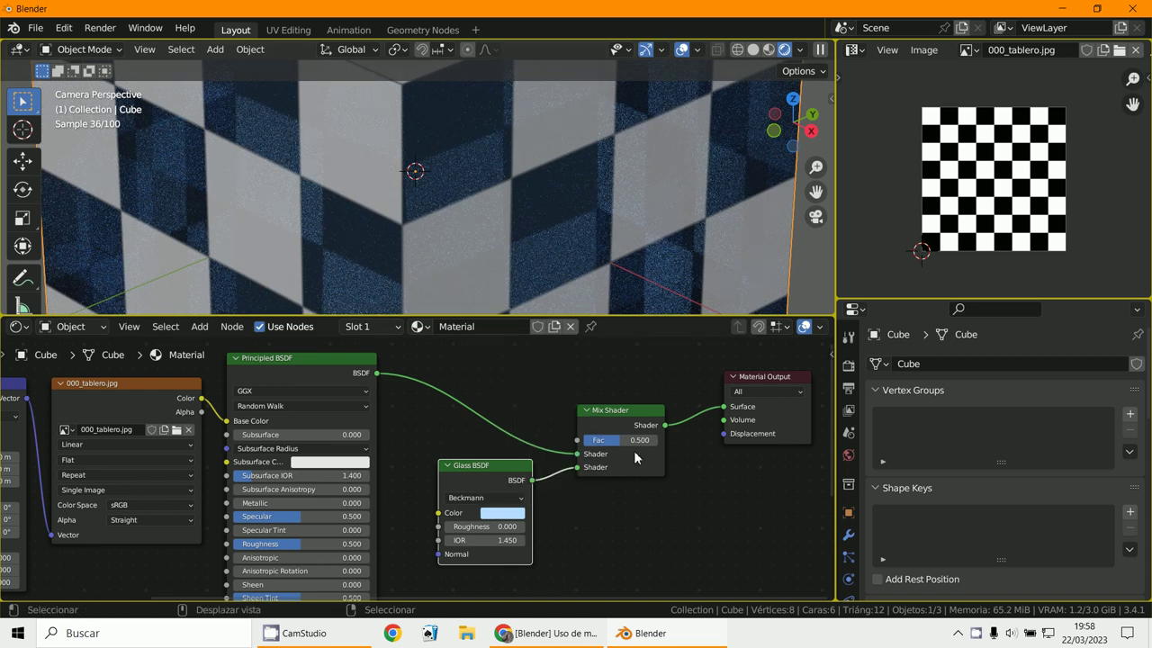
mouse_move(630, 440)
mouse_down()
mouse_move(648, 440)
mouse_move(615, 441)
mouse_up()
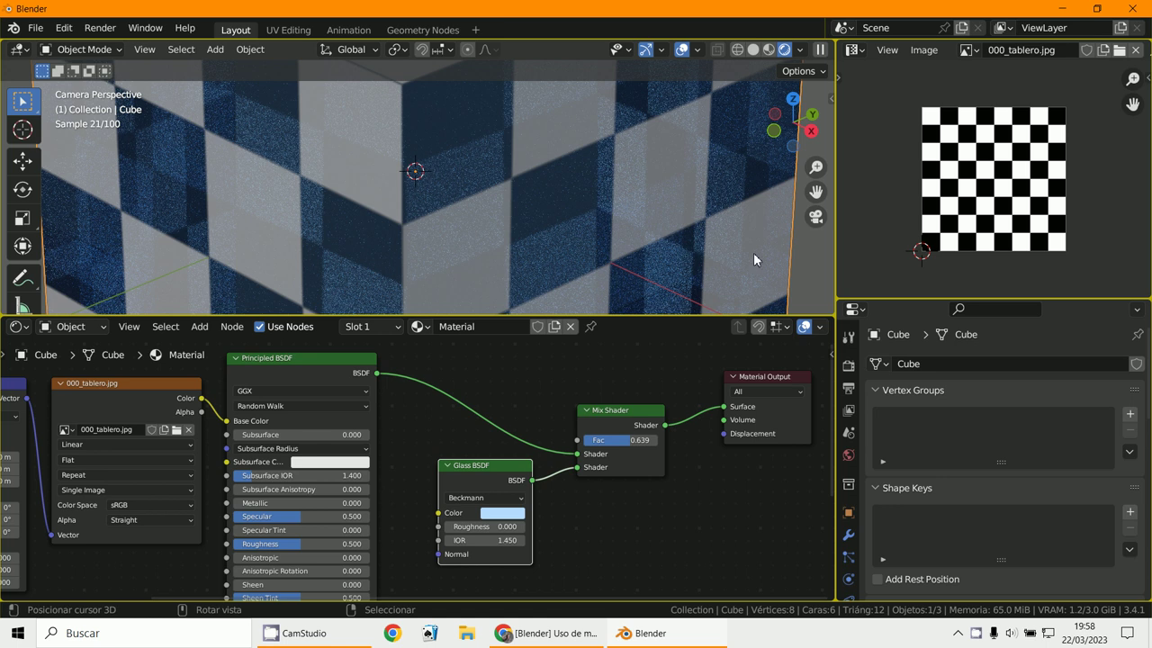
middle_drag(456, 167, 477, 180)
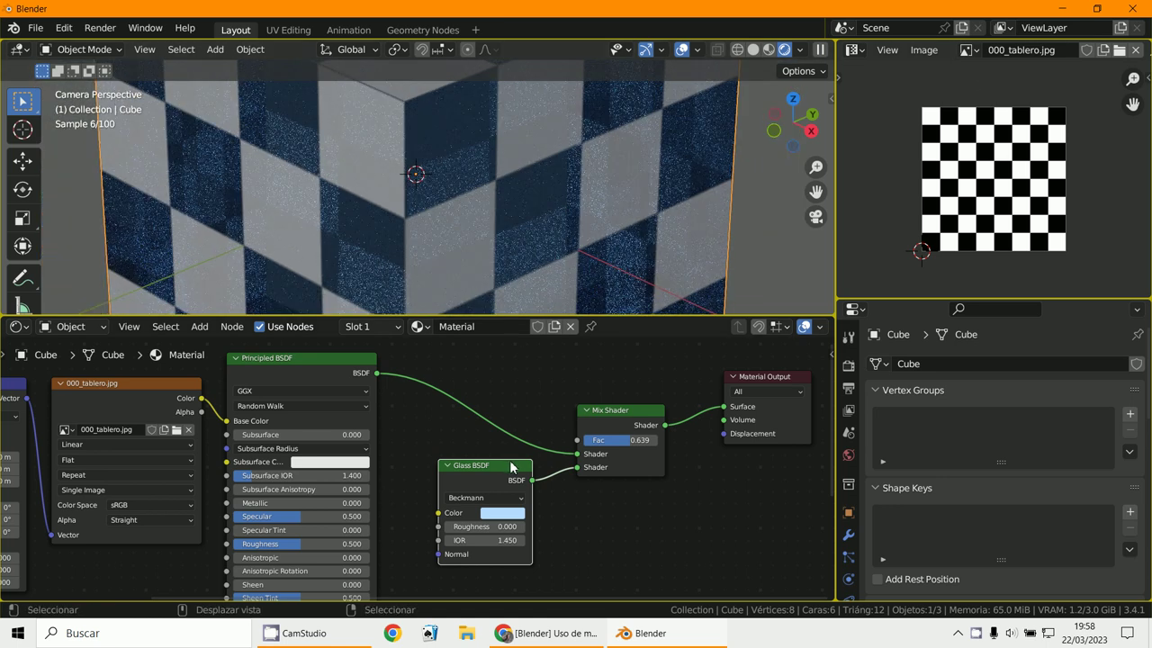
scroll(511, 466, down, 2)
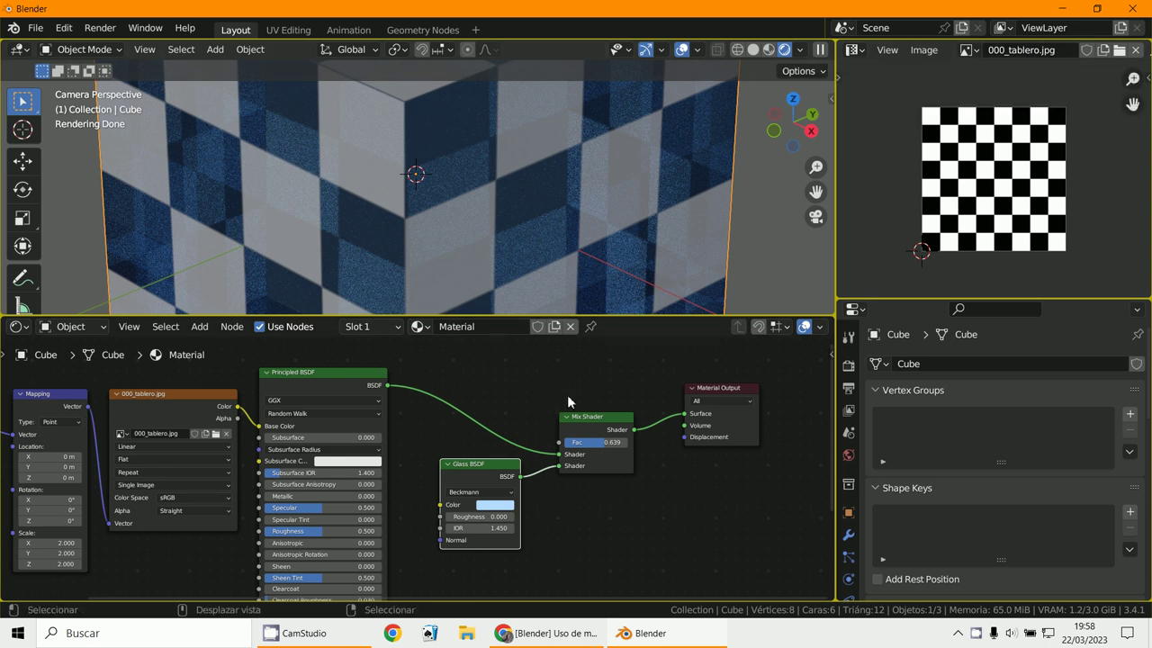
scroll(567, 394, down, 2)
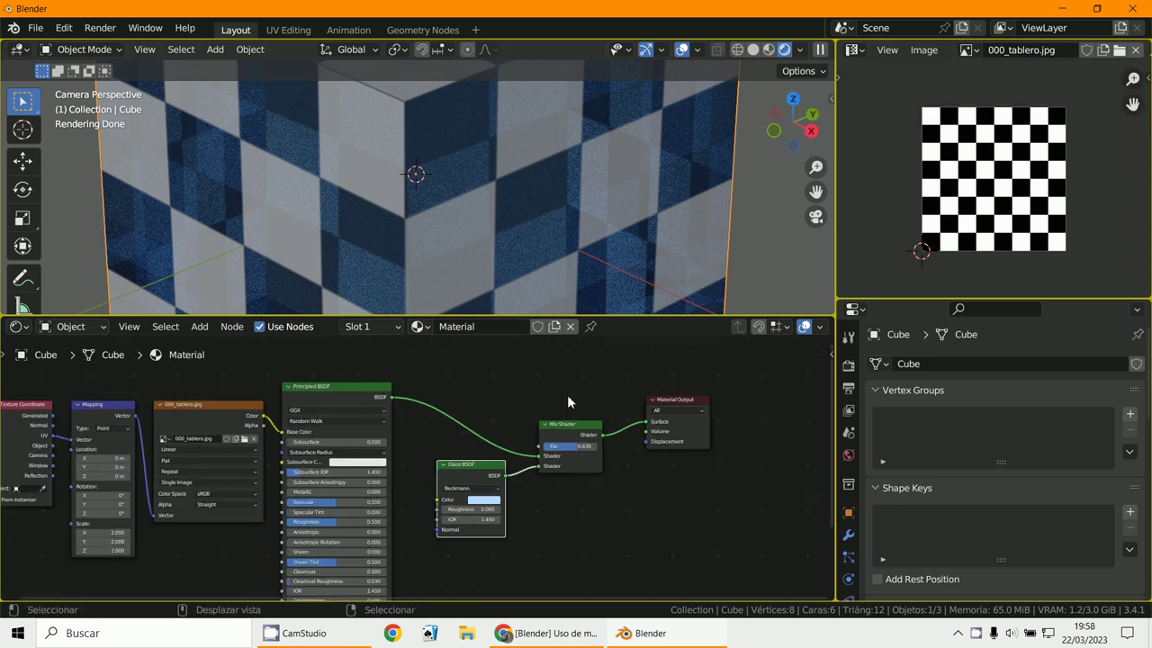
- Start opening another image in the Image Editor and browse to the folder D:\IMAGENES\PNG
click(937, 50)
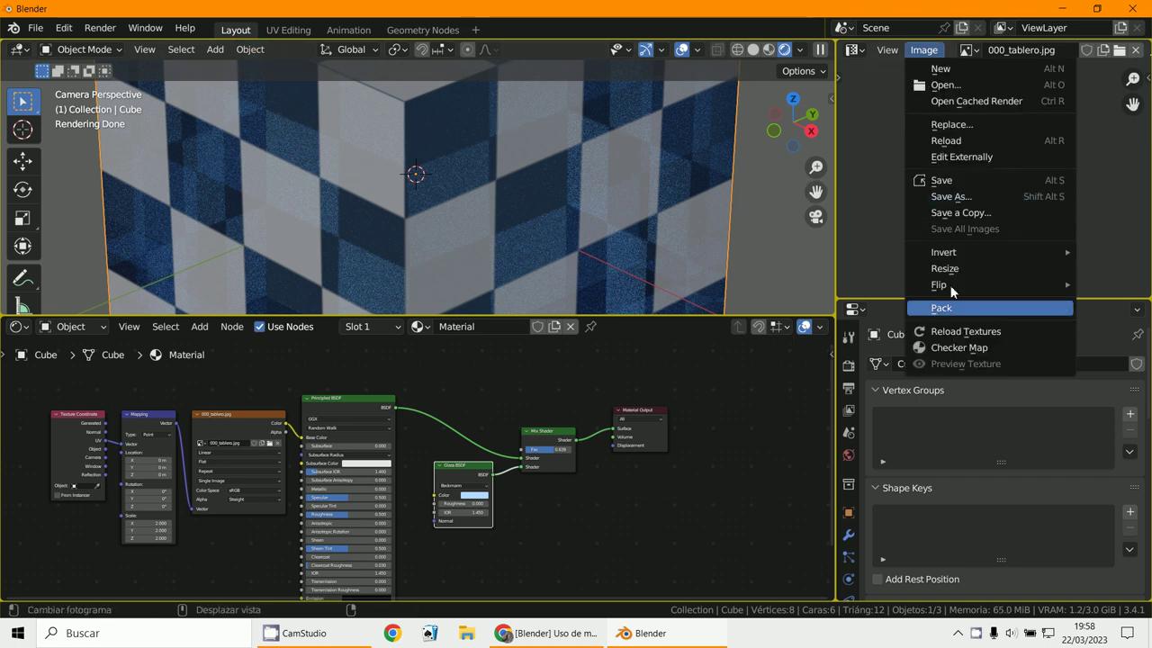
click(947, 85)
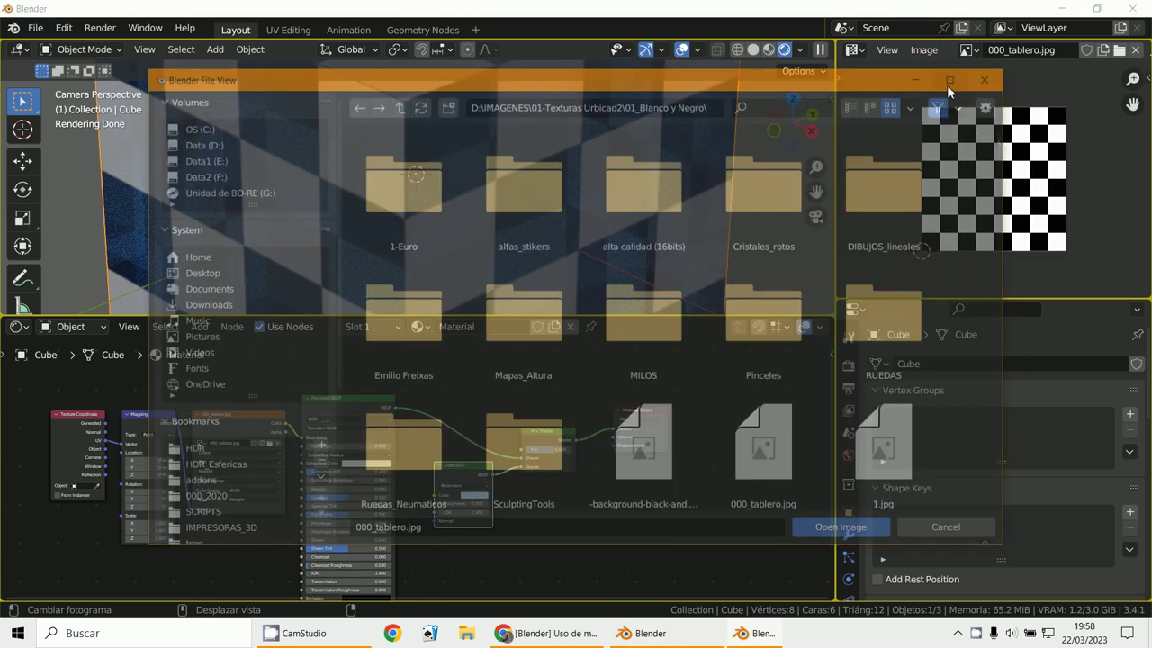
scroll(486, 225, up, 3)
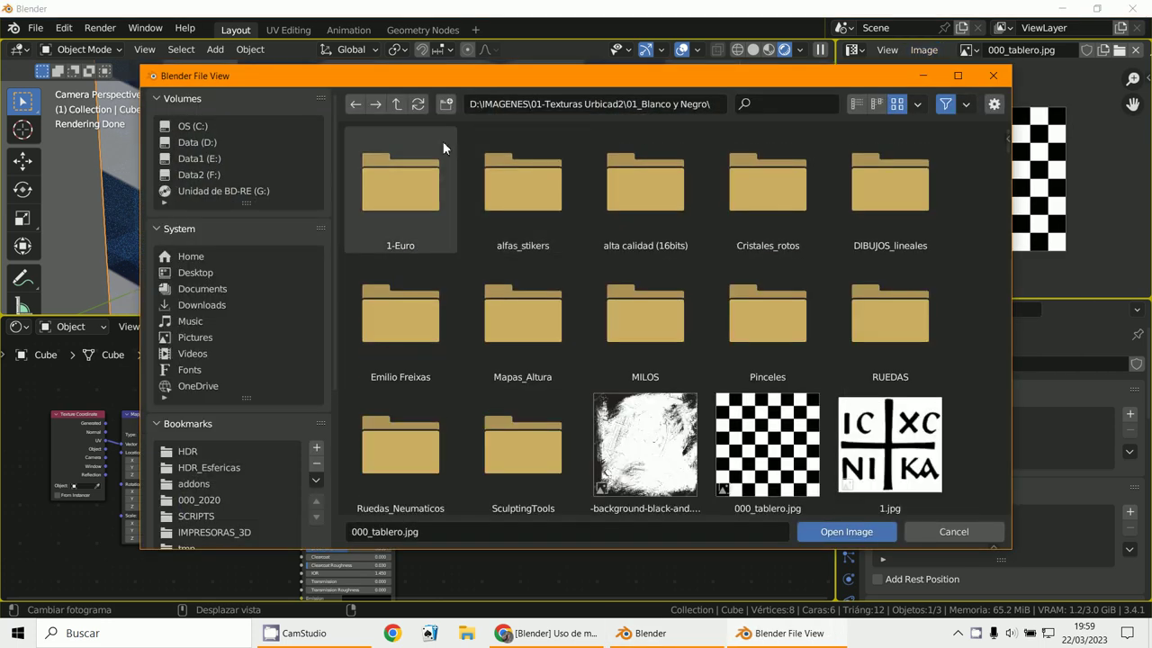
click(395, 104)
scroll(707, 367, down, 5)
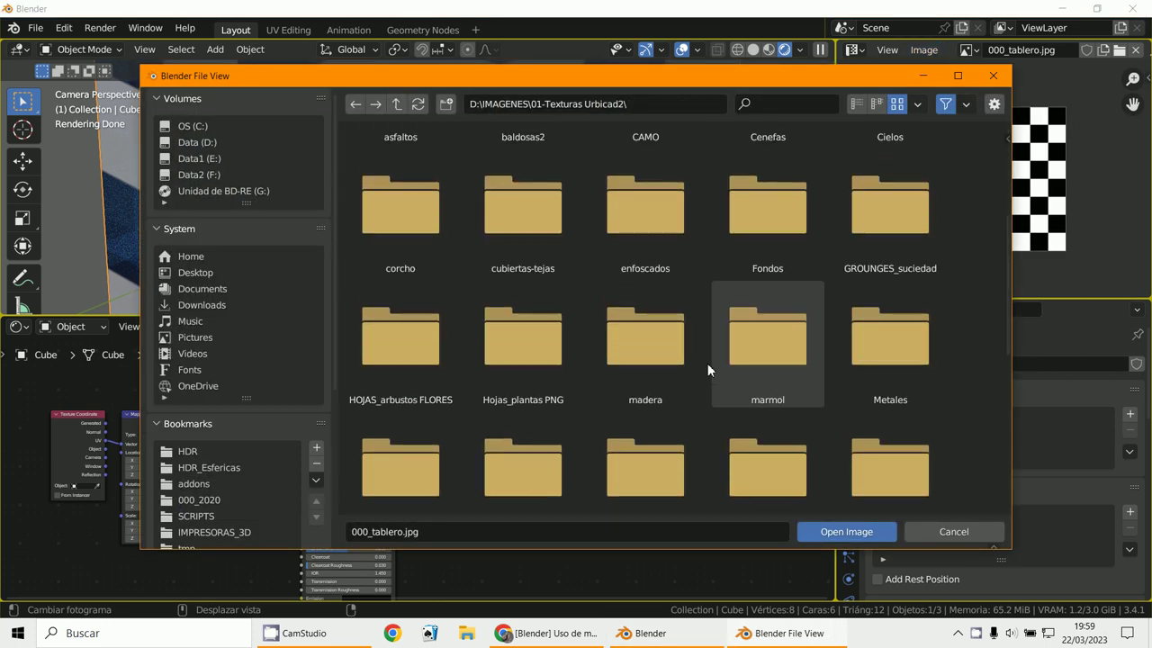
scroll(707, 368, down, 3)
scroll(707, 368, down, 2)
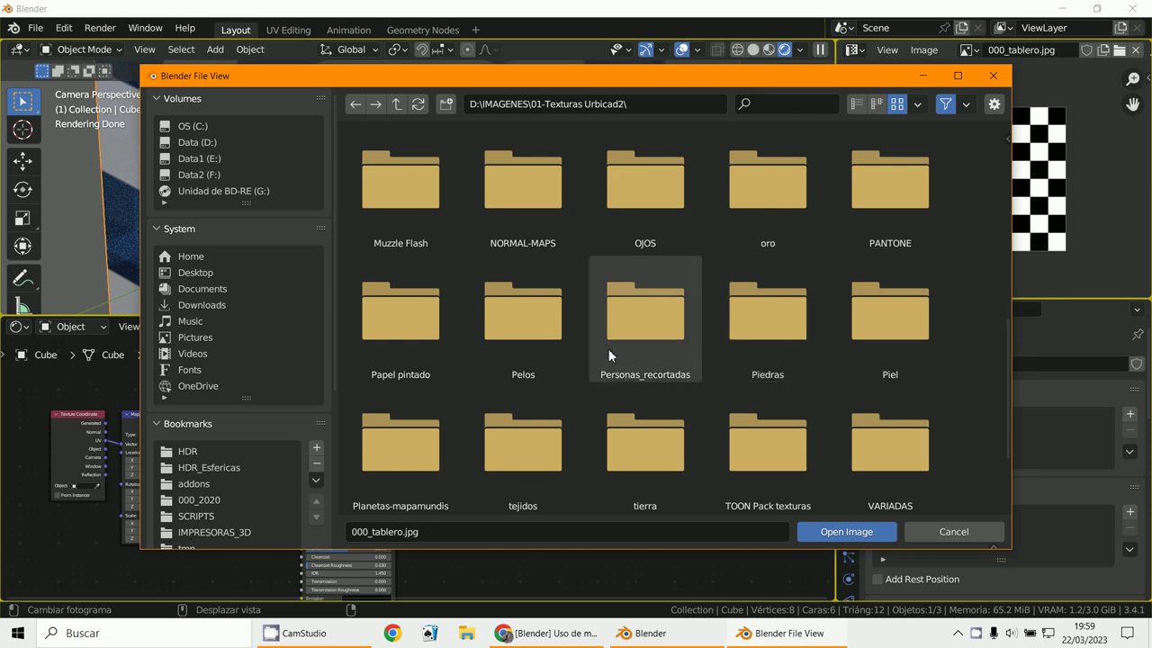
scroll(608, 356, up, 10)
click(396, 104)
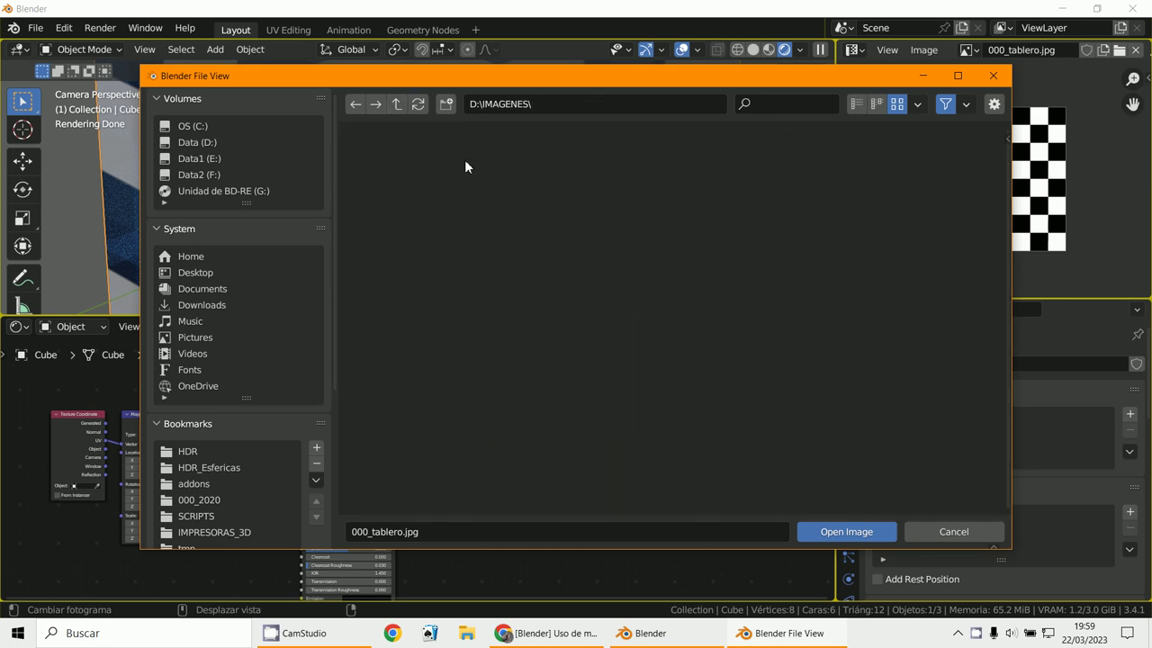
scroll(755, 412, down, 5)
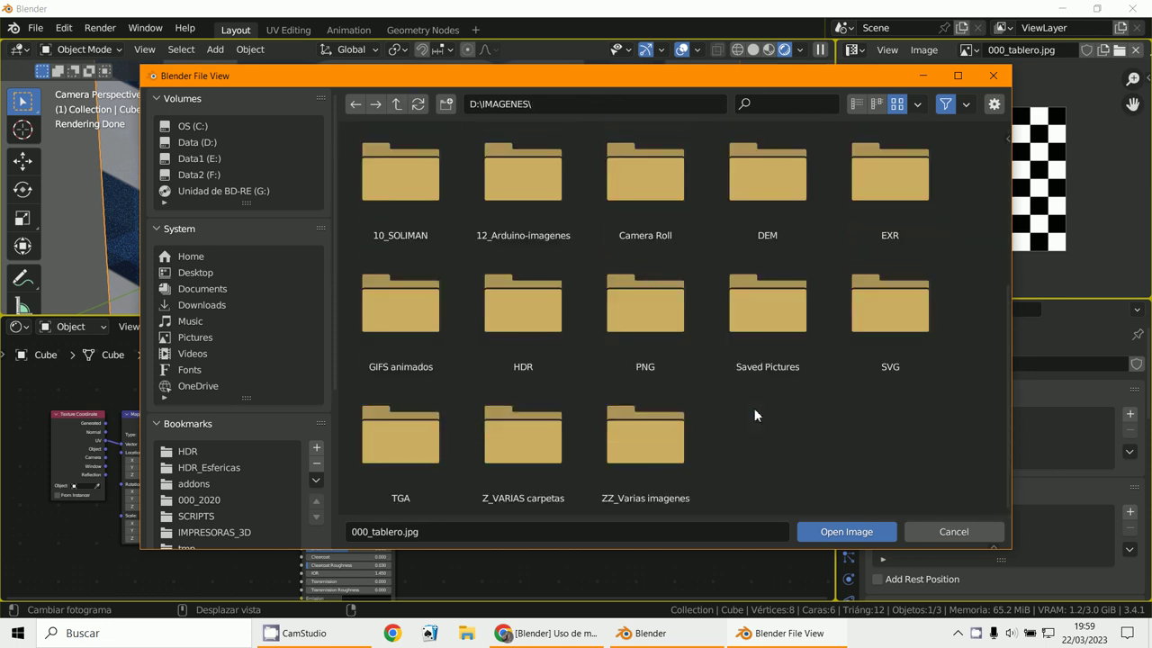
double_click(672, 312)
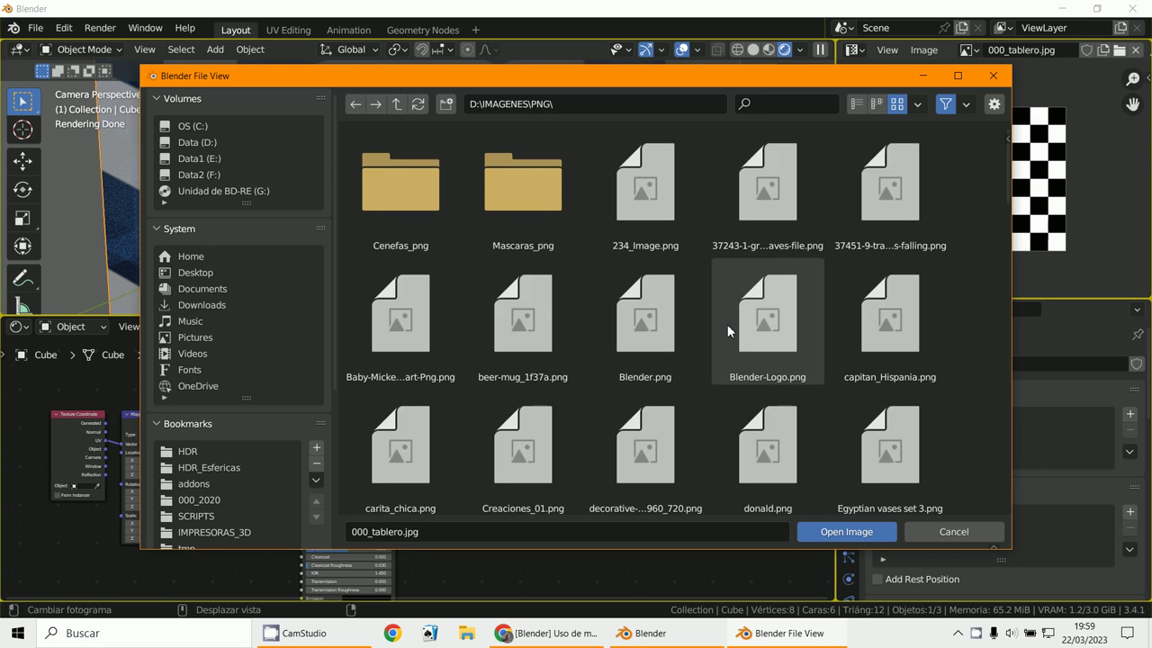
- Open the transparent plant picture ficus_altissima01L.png in the Image Editor
scroll(742, 378, down, 4)
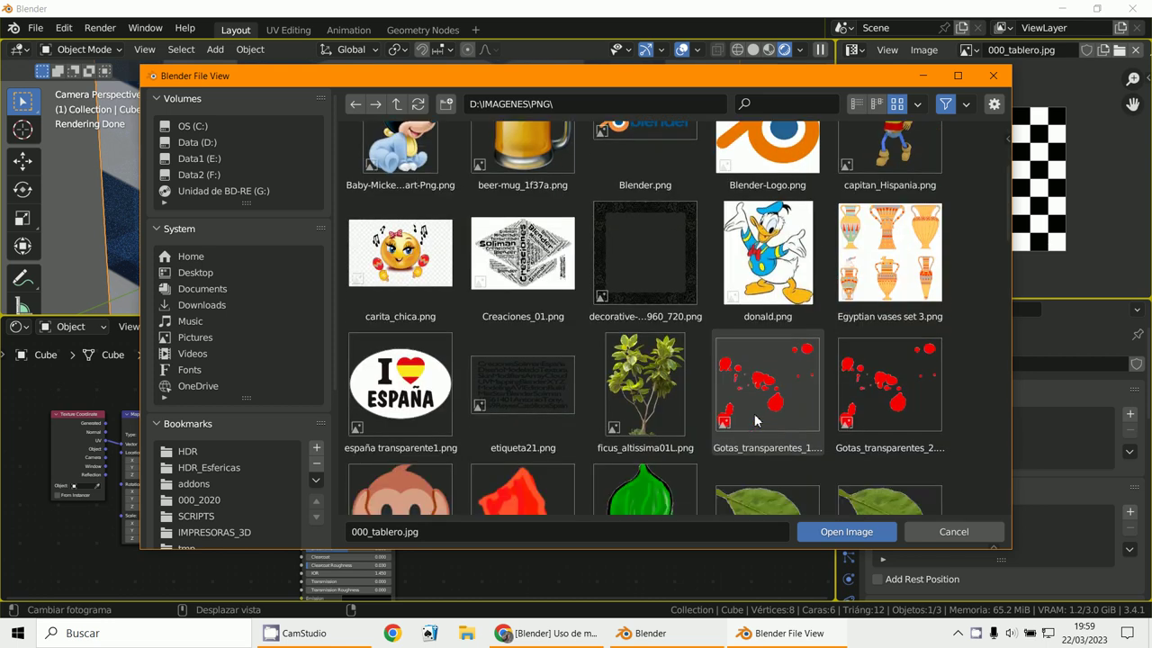
scroll(756, 420, down, 2)
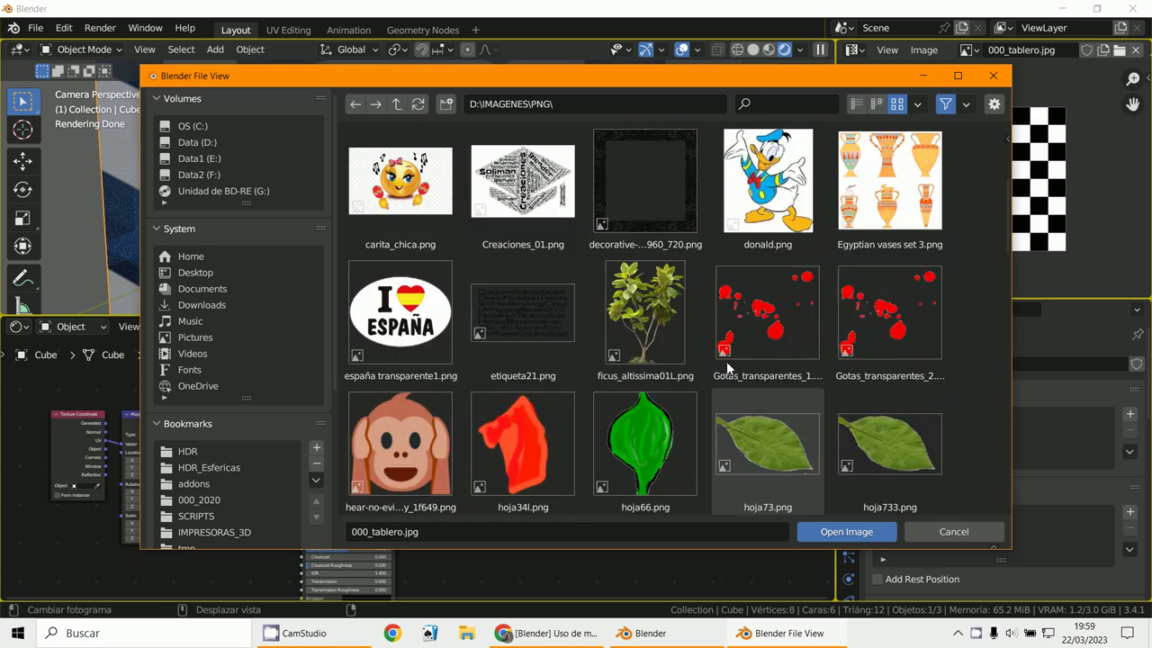
click(665, 313)
double_click(649, 315)
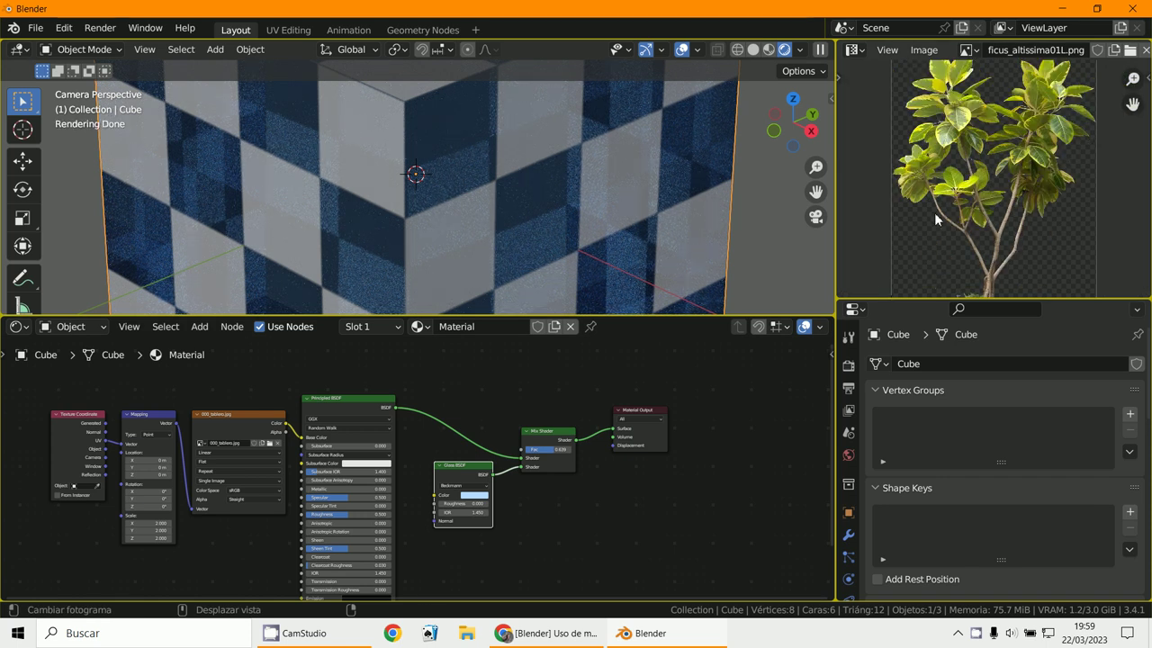
scroll(240, 461, up, 3)
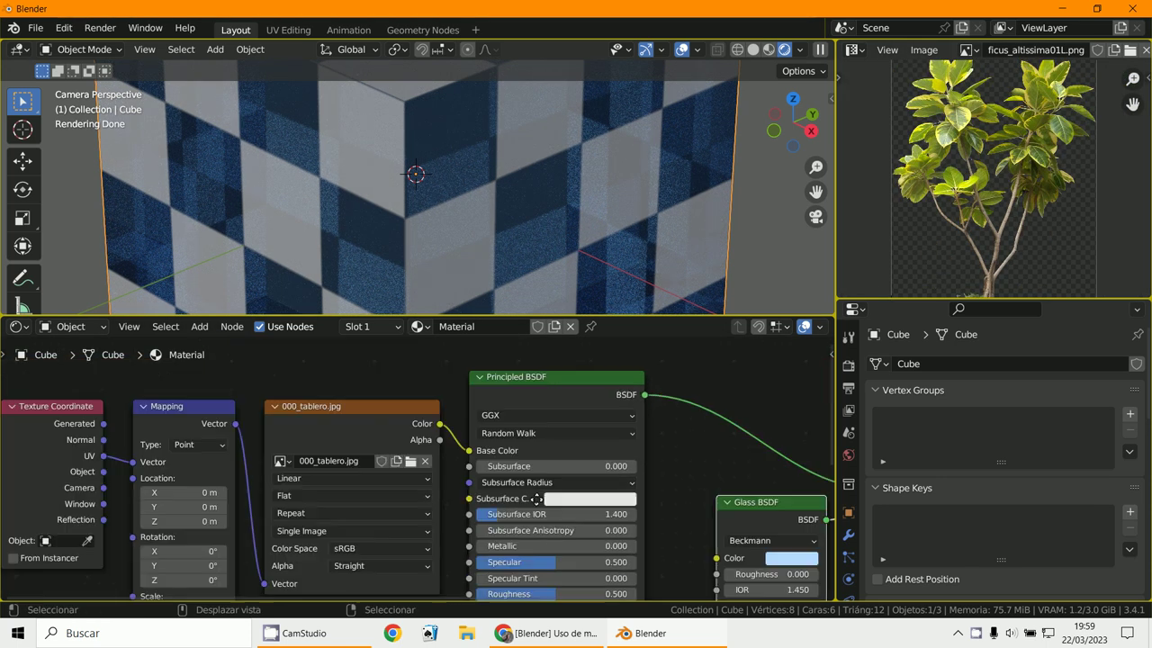
- Replace the image texture node's 000_tablero.jpg with ficus_altissima01L.png
middle_drag(202, 462, 248, 464)
click(328, 463)
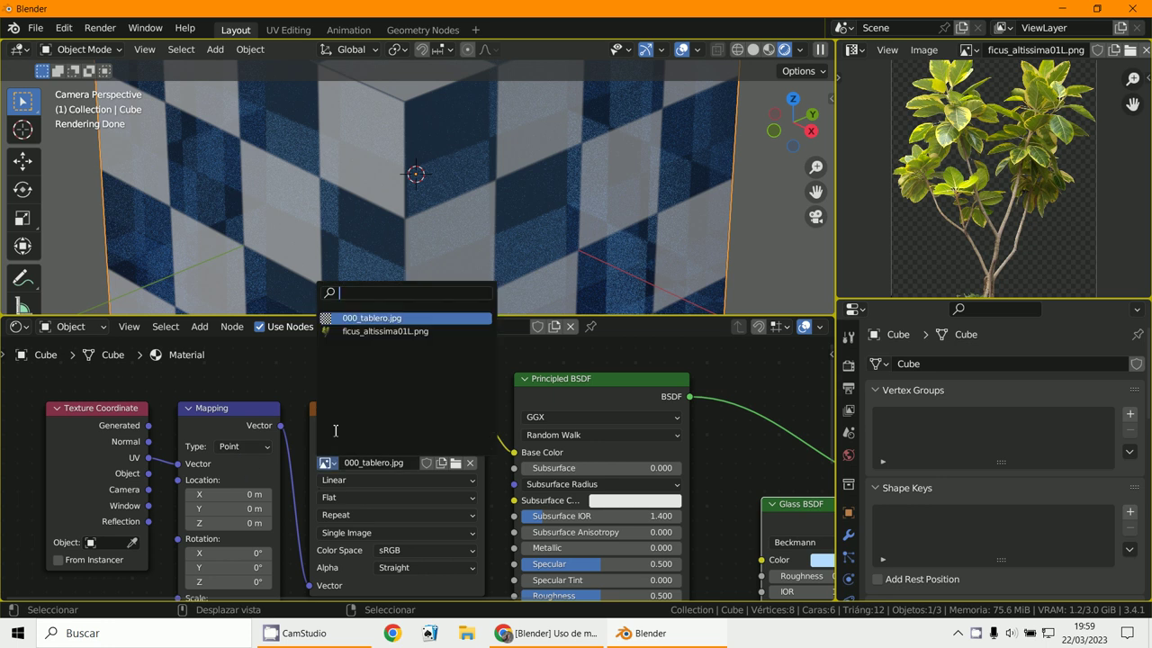
click(369, 331)
scroll(459, 239, down, 5)
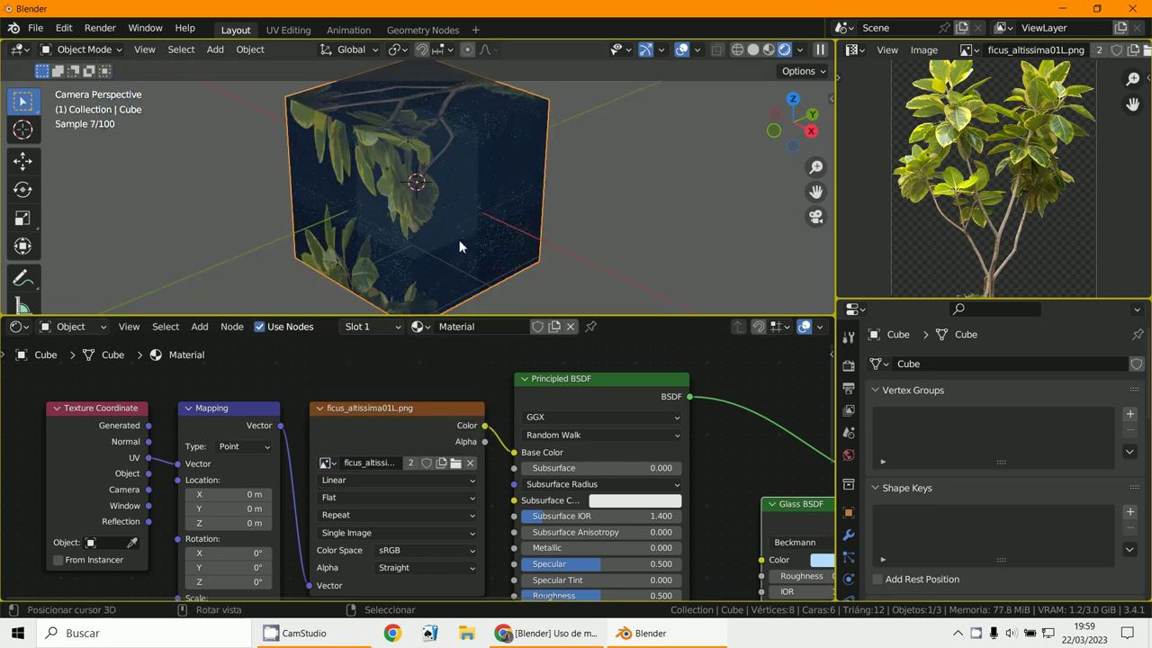
scroll(459, 239, up, 2)
- Delete the Glass BSDF and Mix Shader nodes, and connect the Principled BSDF directly to the Material Output's Surface
middle_drag(530, 413, 288, 406)
scroll(289, 405, down, 1)
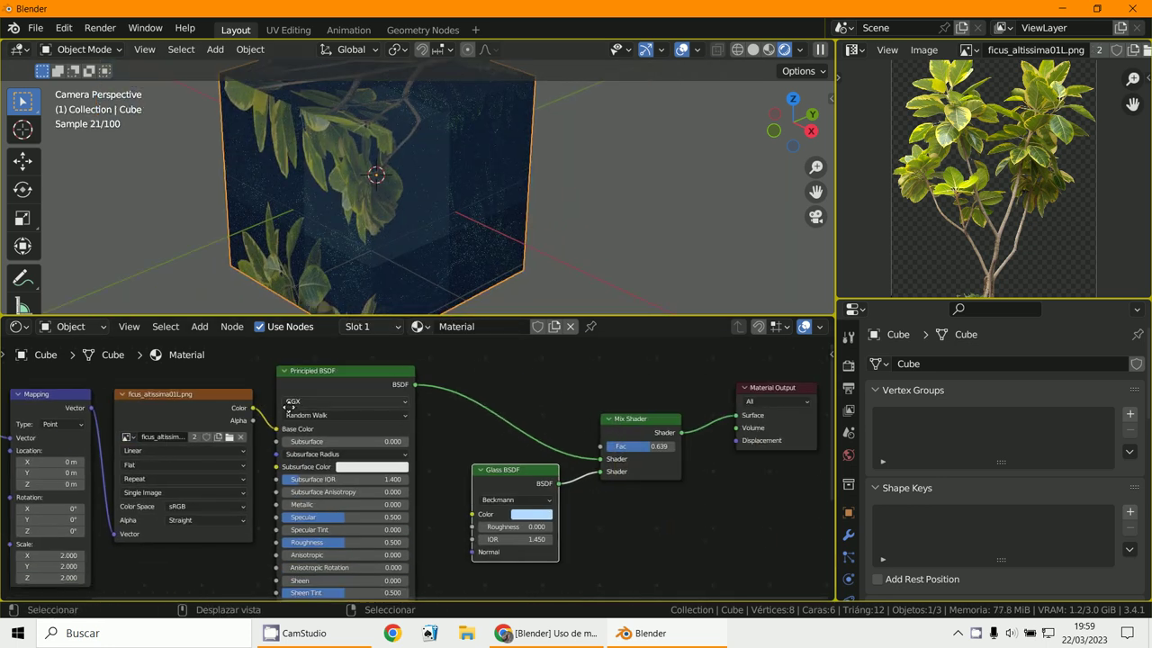
key(x)
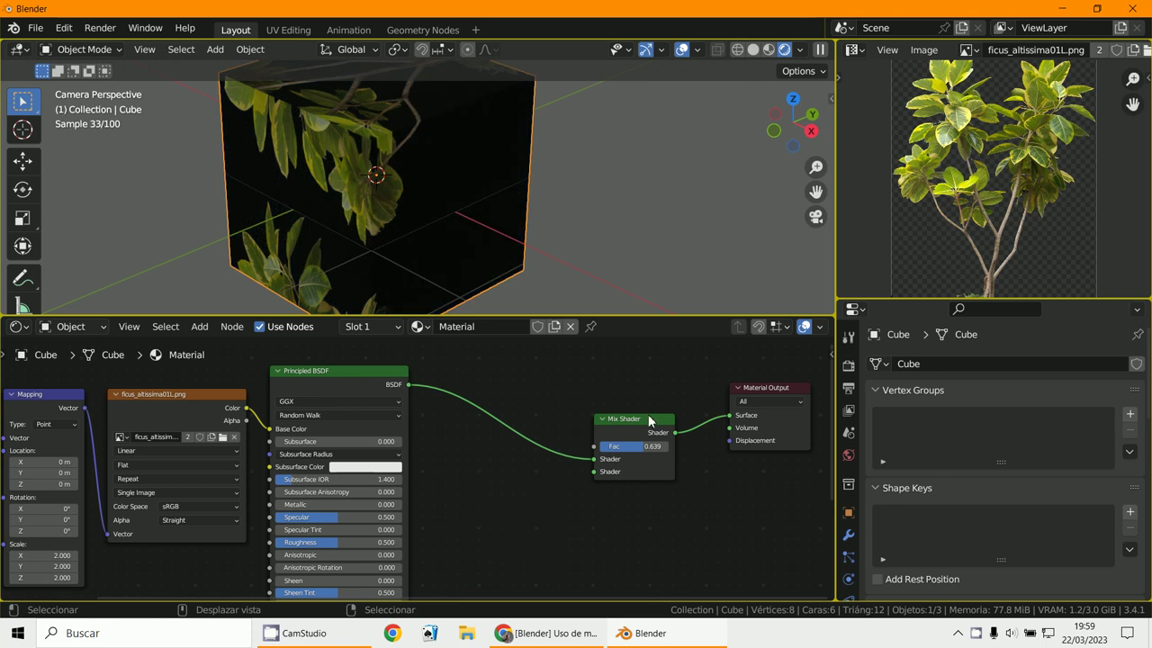
click(648, 418)
key(x)
drag(408, 385, 728, 415)
drag(342, 371, 392, 404)
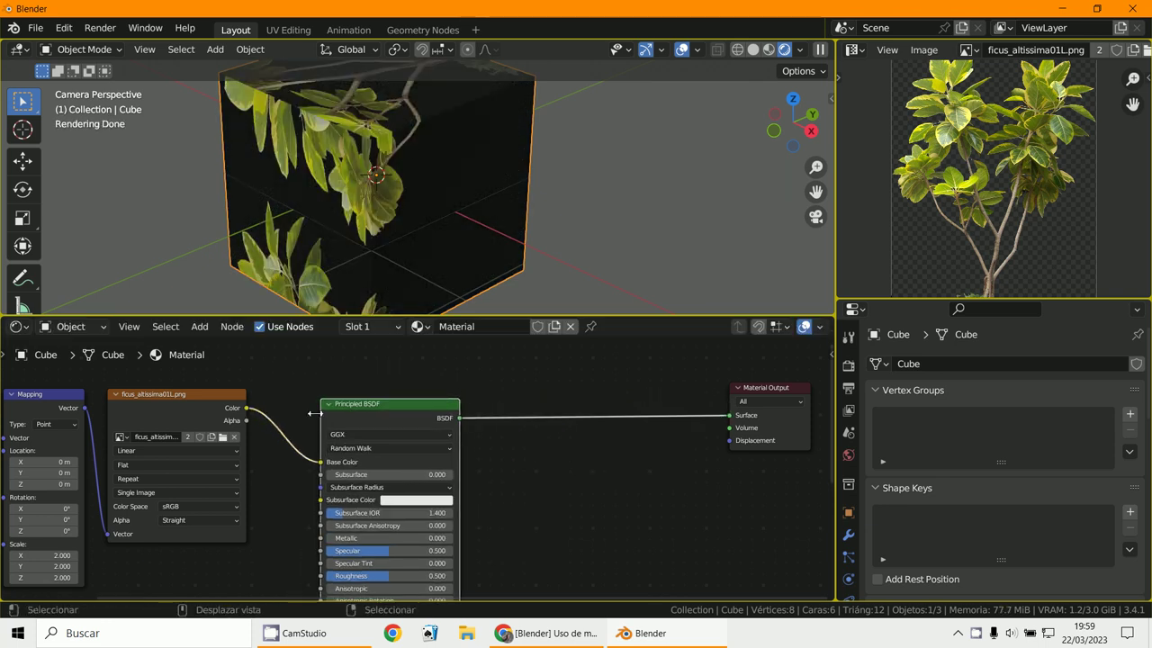
- Enlarge the node editor and connect the image texture's Alpha output to the Principled BSDF's Alpha input
drag(245, 421, 405, 504)
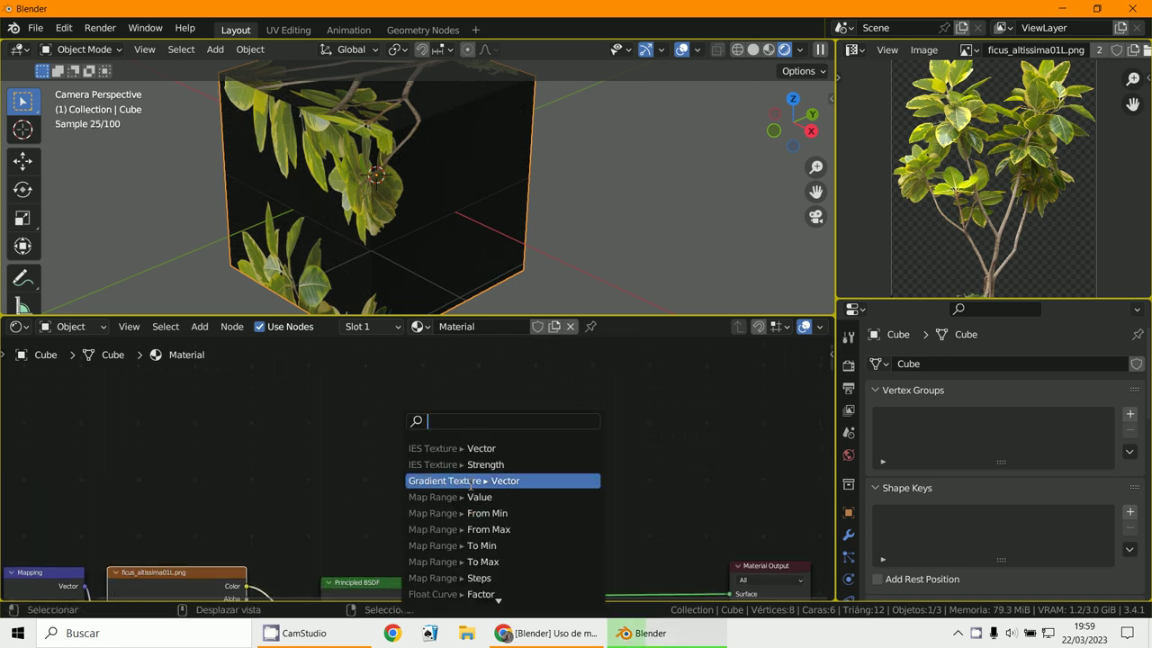
key(Escape)
scroll(635, 387, down, 2)
scroll(563, 531, up, 2)
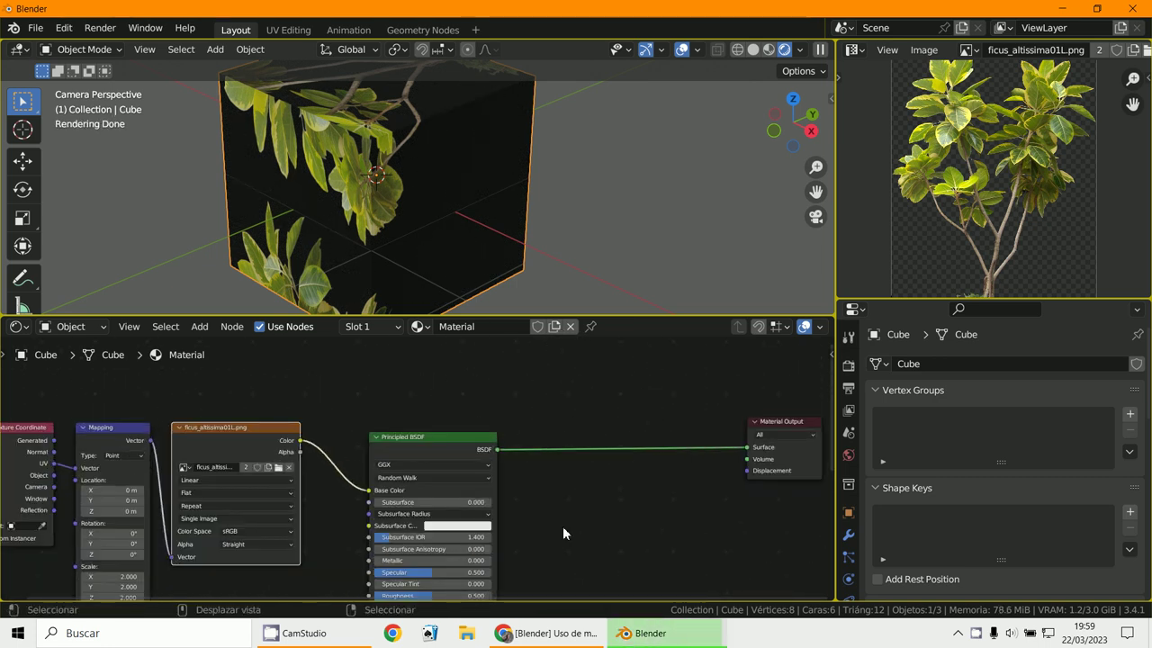
scroll(639, 455, down, 2)
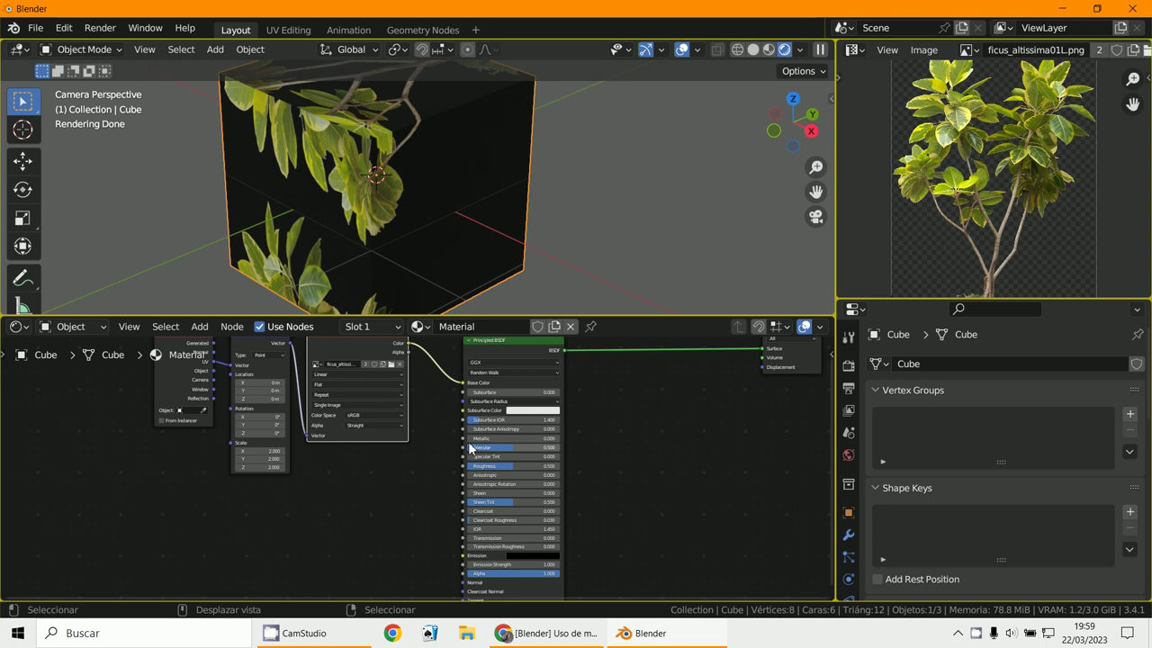
middle_drag(458, 563, 460, 559)
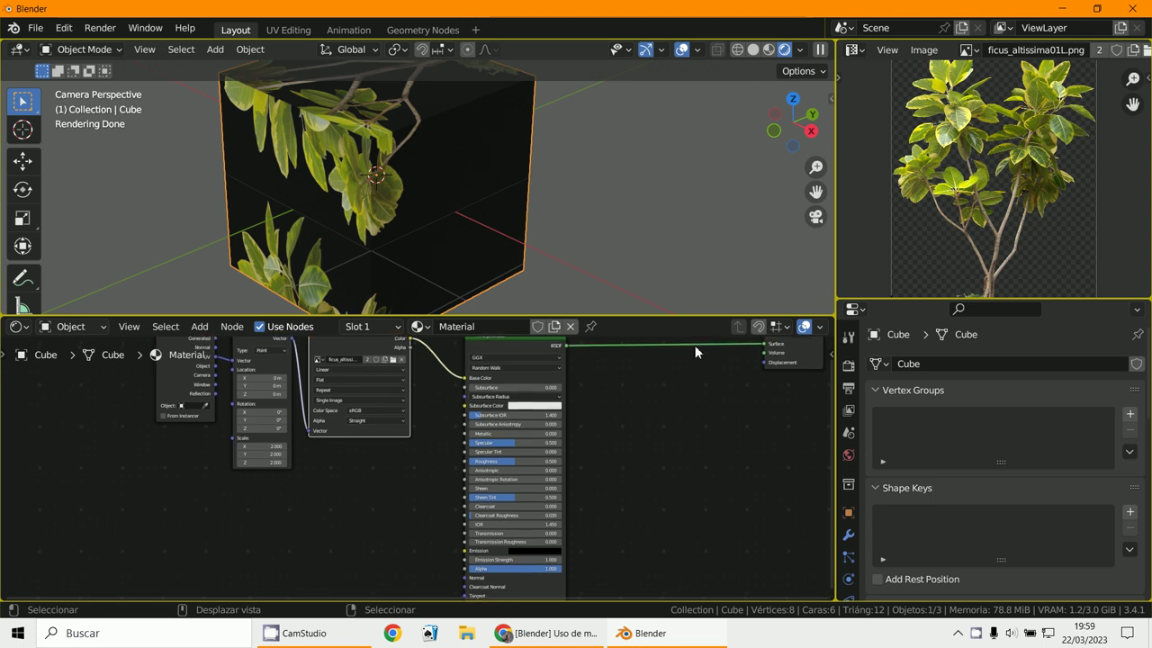
drag(679, 319, 681, 153)
scroll(653, 351, up, 3)
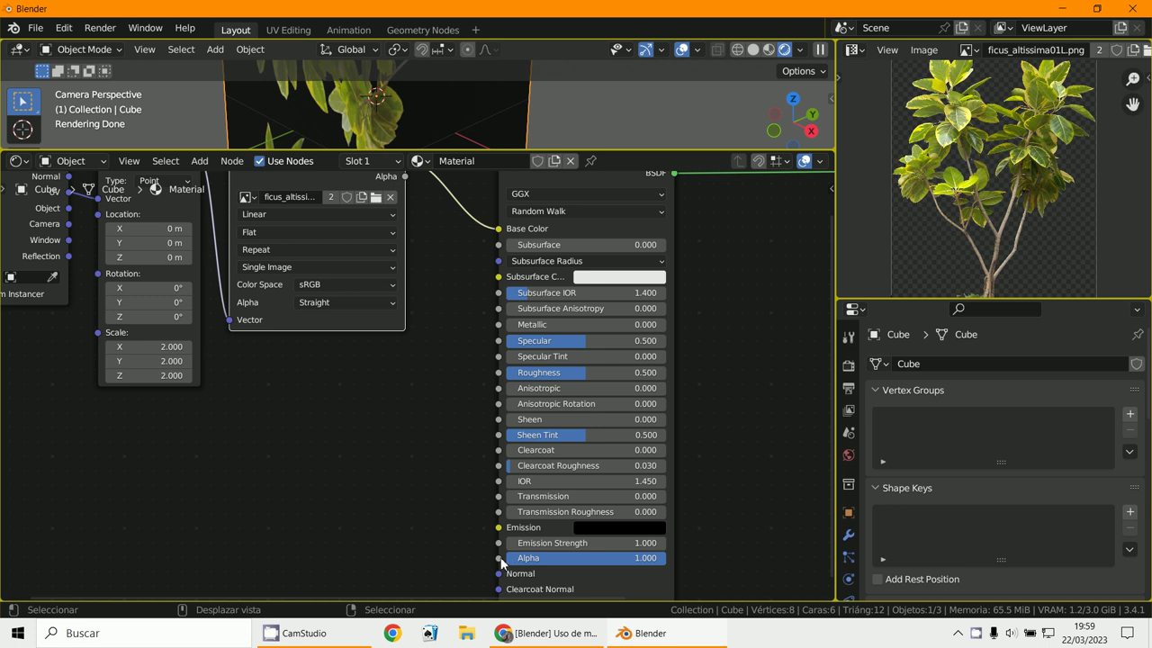
drag(499, 558, 404, 271)
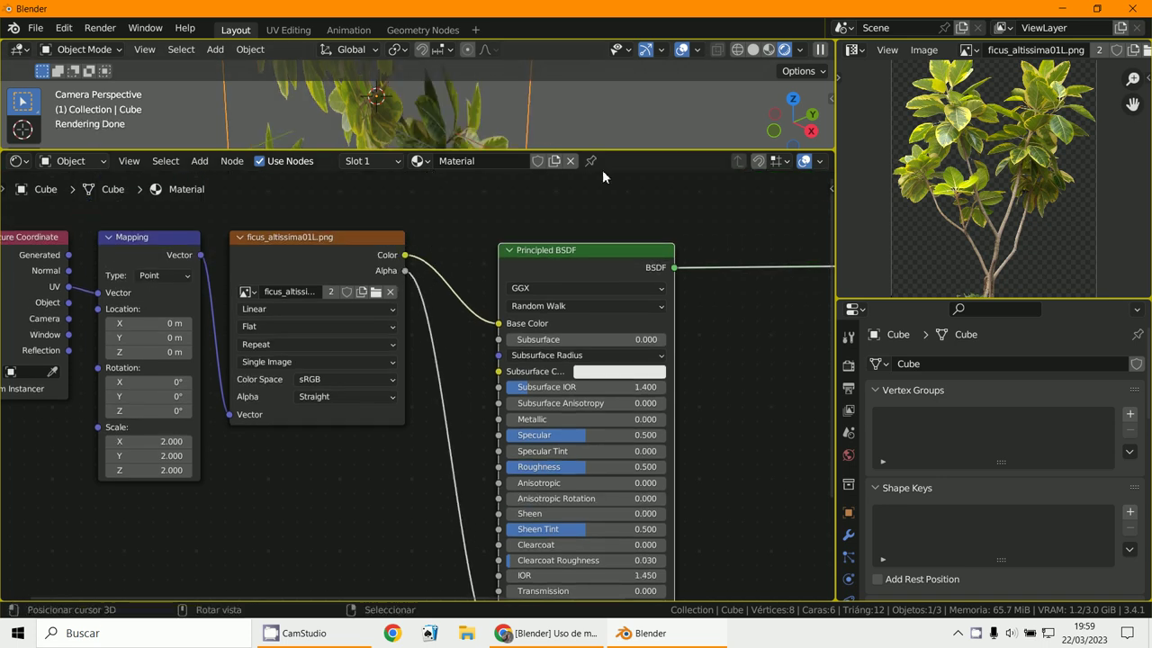
- Enlarge the 3D viewport to view the whole cube, and check the forum question in Chrome before returning to Blender
drag(603, 150, 608, 227)
middle_drag(611, 235, 329, 328)
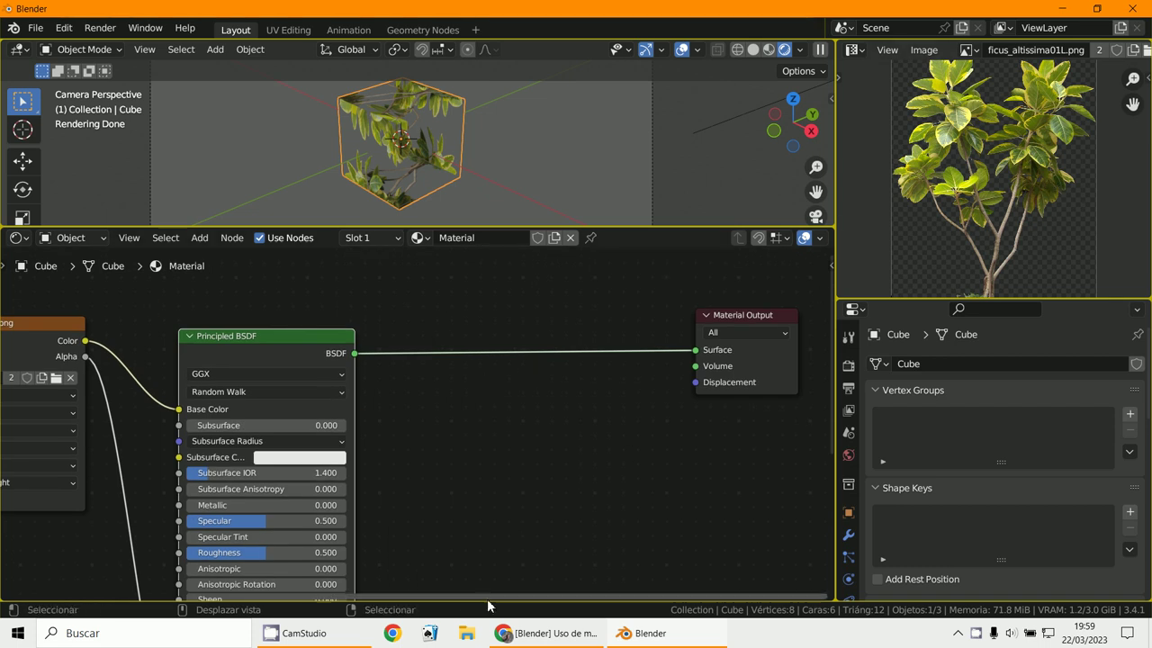
click(576, 637)
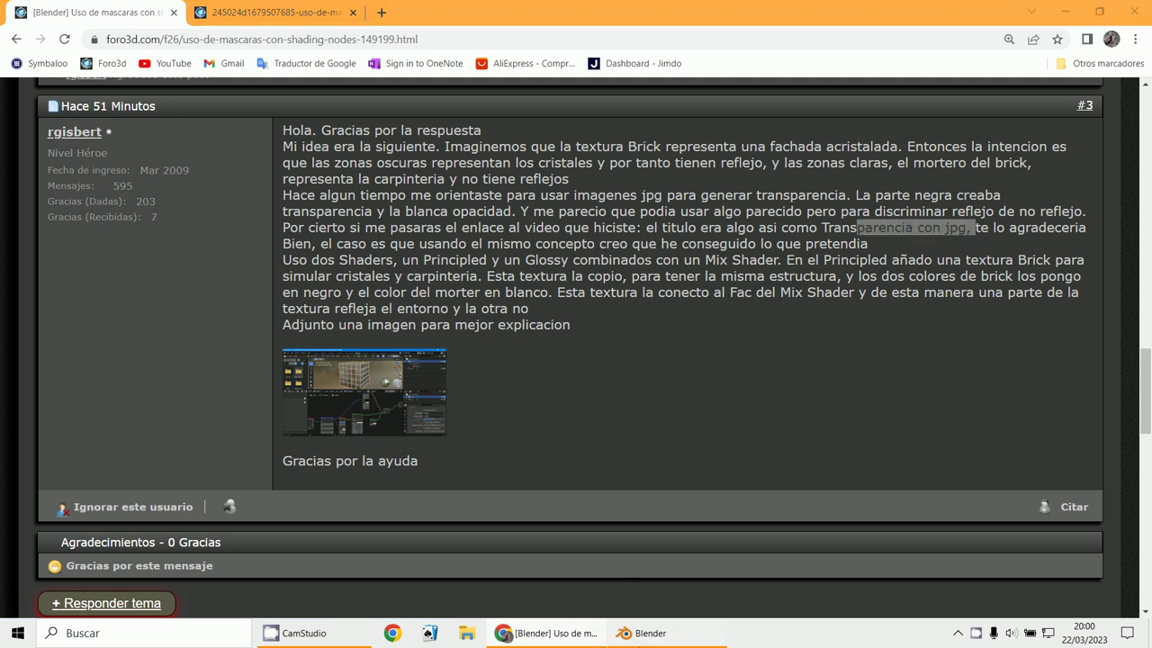
click(630, 634)
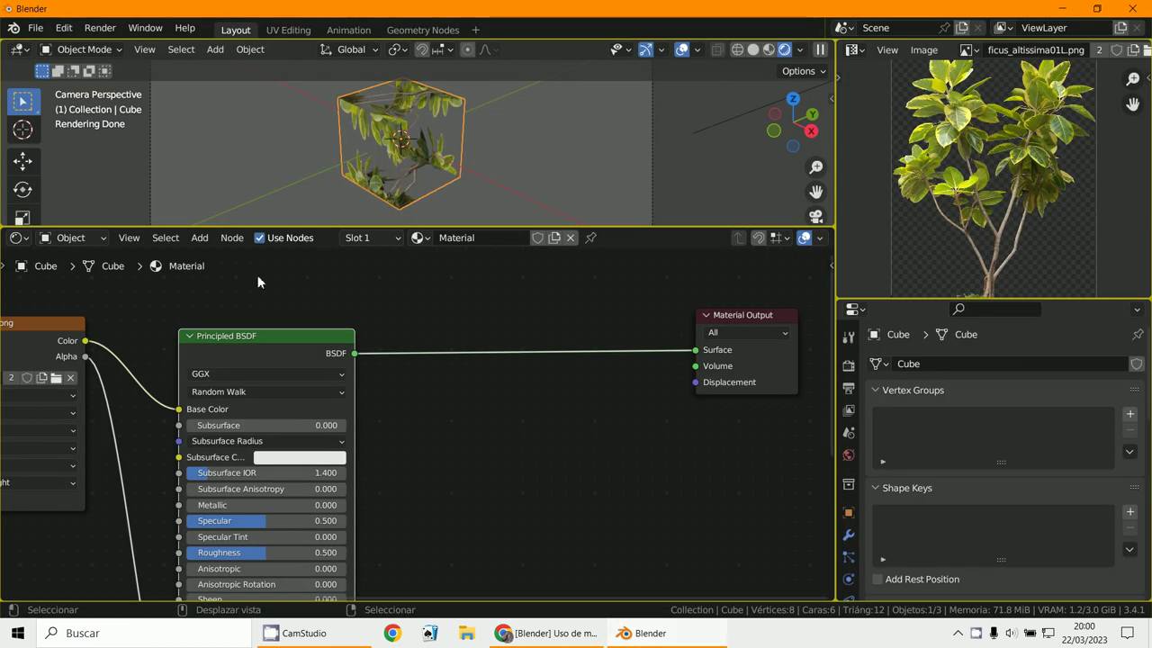
- Insert a Mix Shader between the Principled BSDF and Material Output, with the Principled BSDF feeding its second Shader input
click(199, 237)
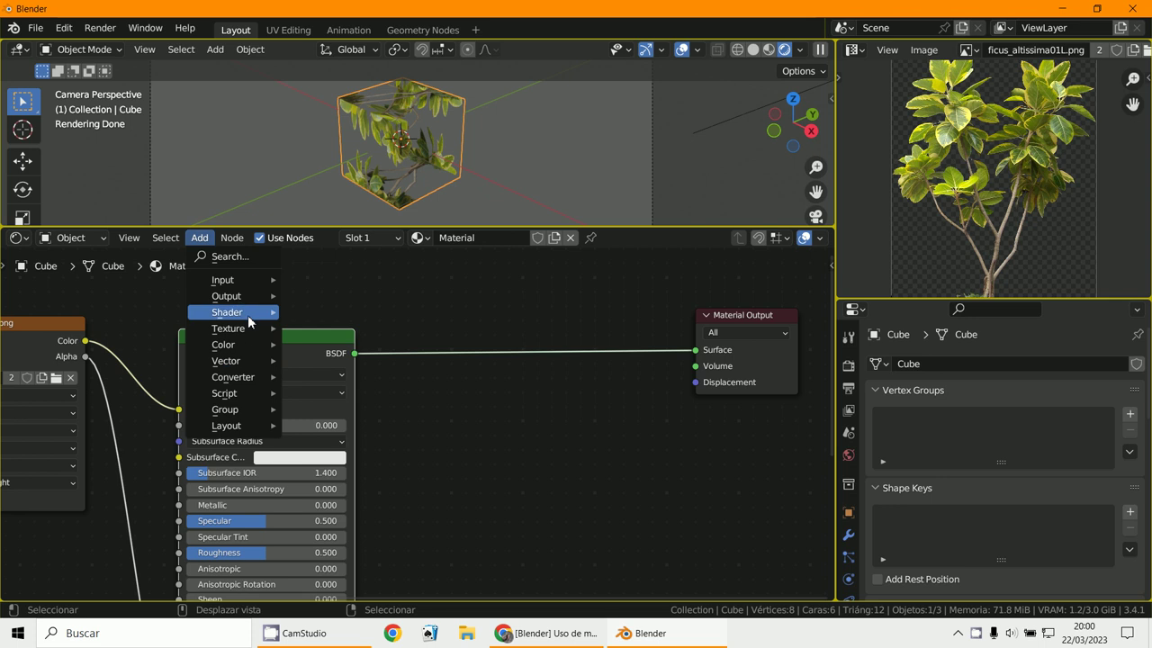
mouse_move(255, 306)
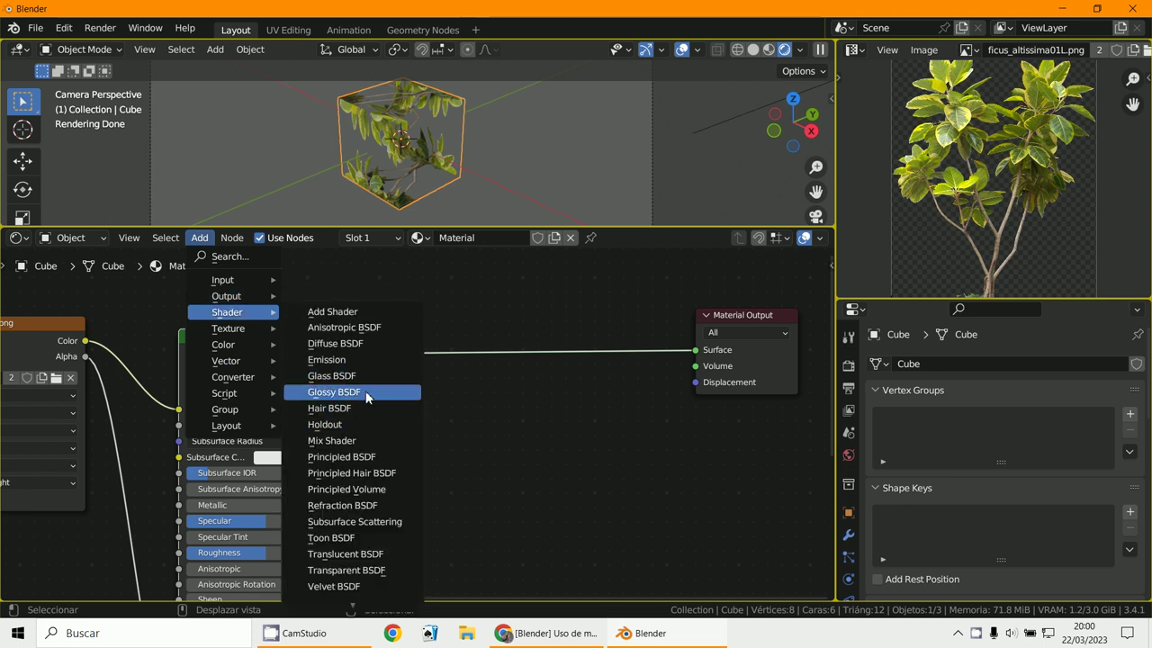
click(332, 440)
click(531, 396)
drag(522, 407, 522, 404)
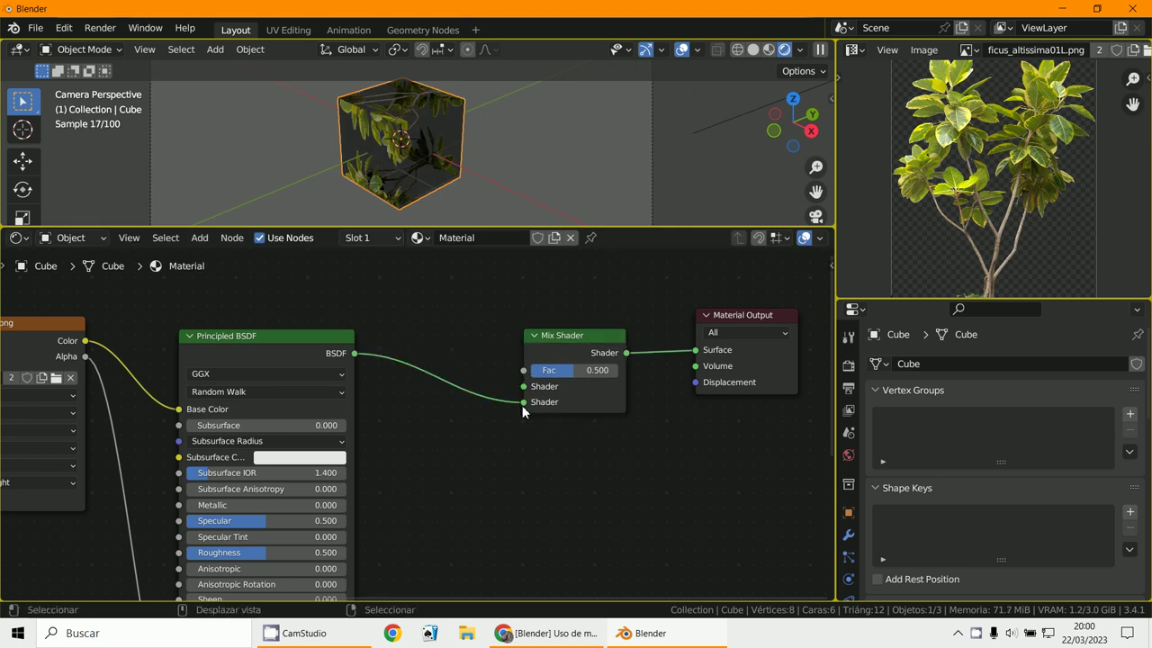
- Add a Glass BSDF node below the Mix Shader and tint its color light blue
click(213, 239)
mouse_move(239, 313)
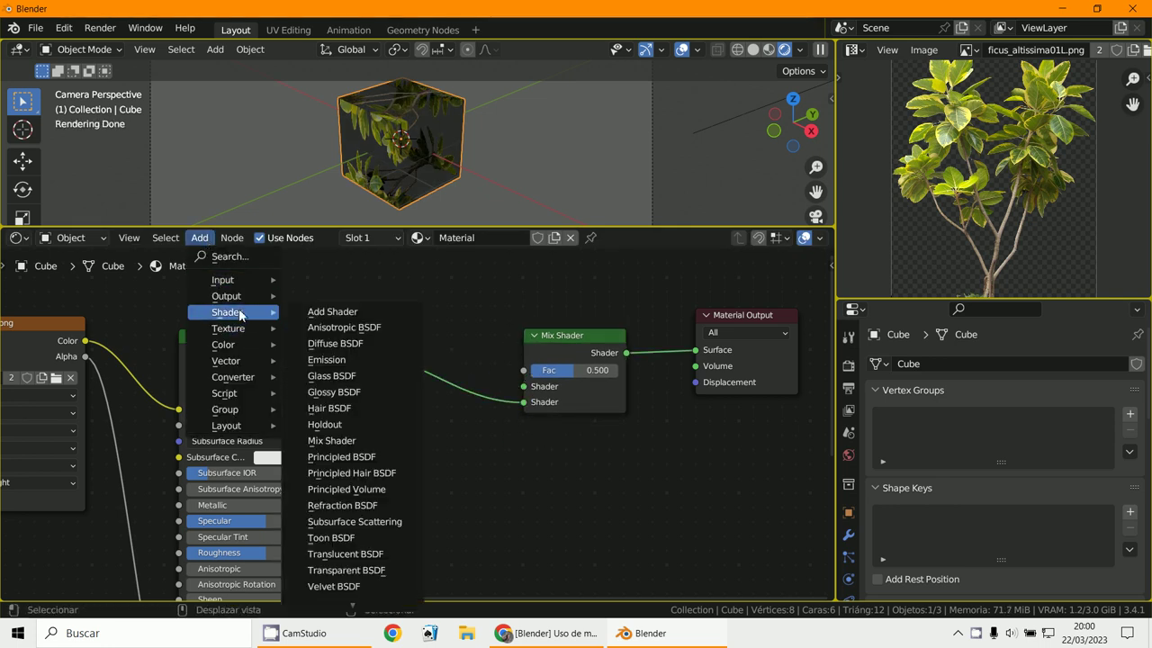
click(331, 376)
click(438, 527)
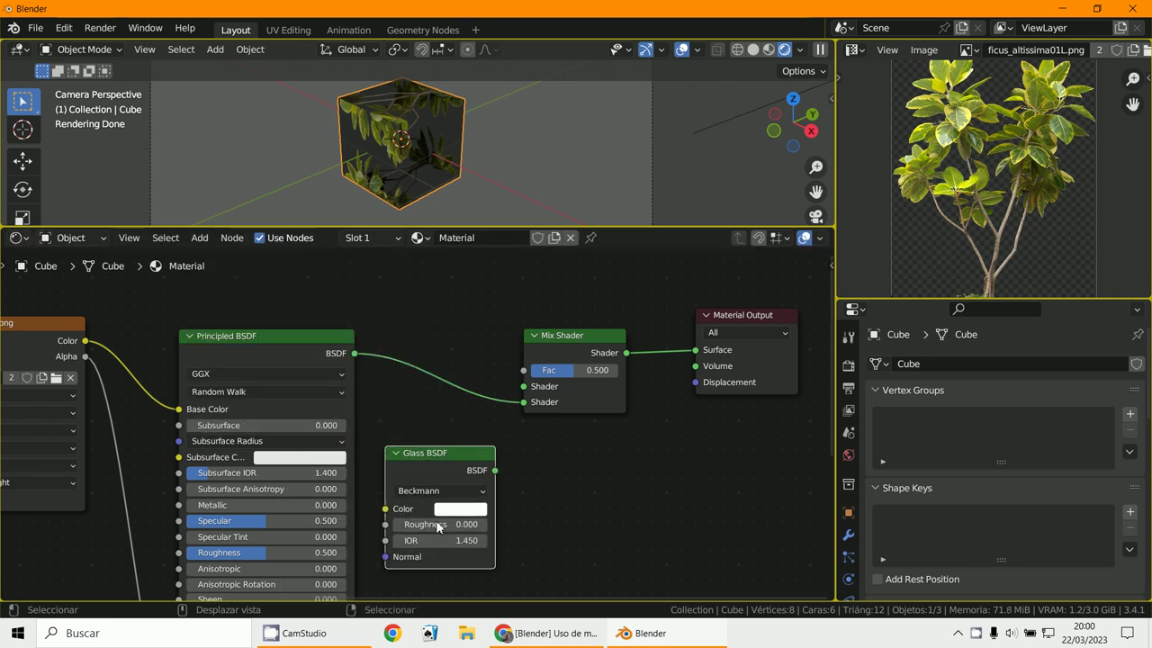
click(460, 509)
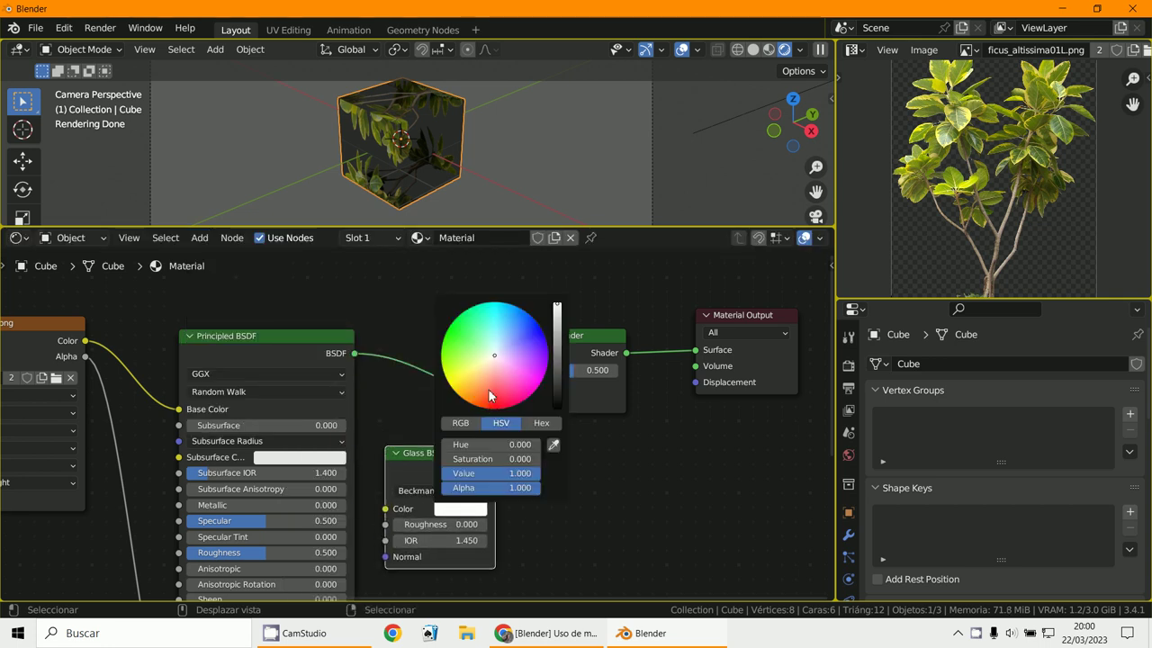
click(502, 345)
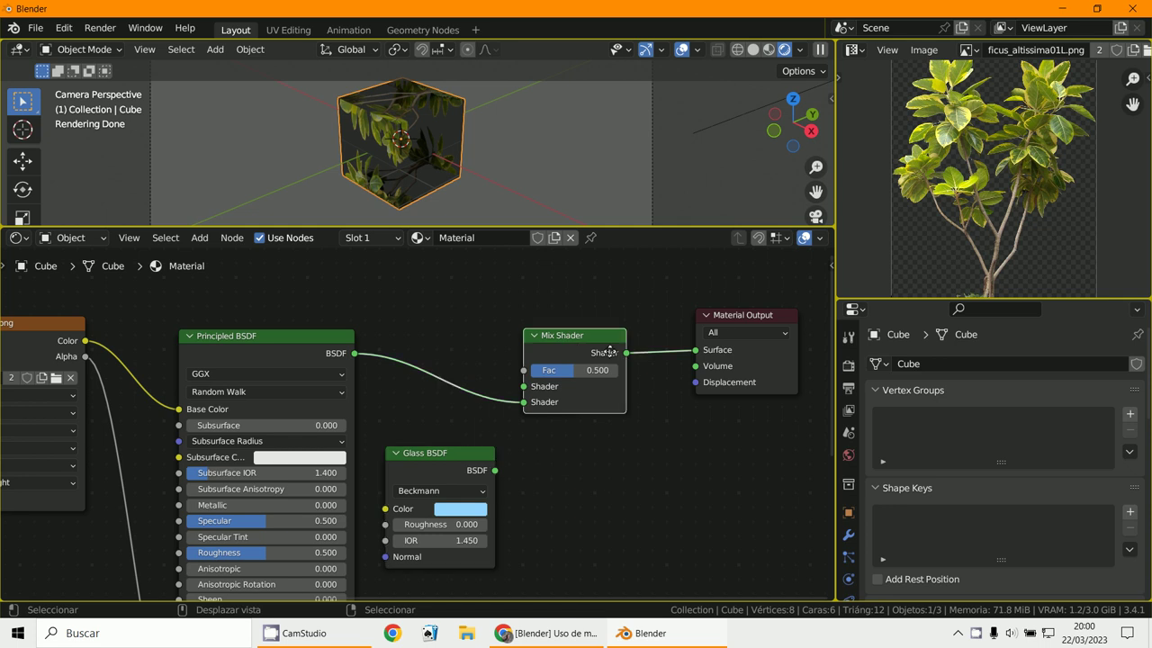
- Shift the Mix Shader slightly and connect the Glass BSDF to its first Shader input
drag(609, 351, 637, 357)
drag(495, 470, 550, 407)
scroll(430, 169, up, 4)
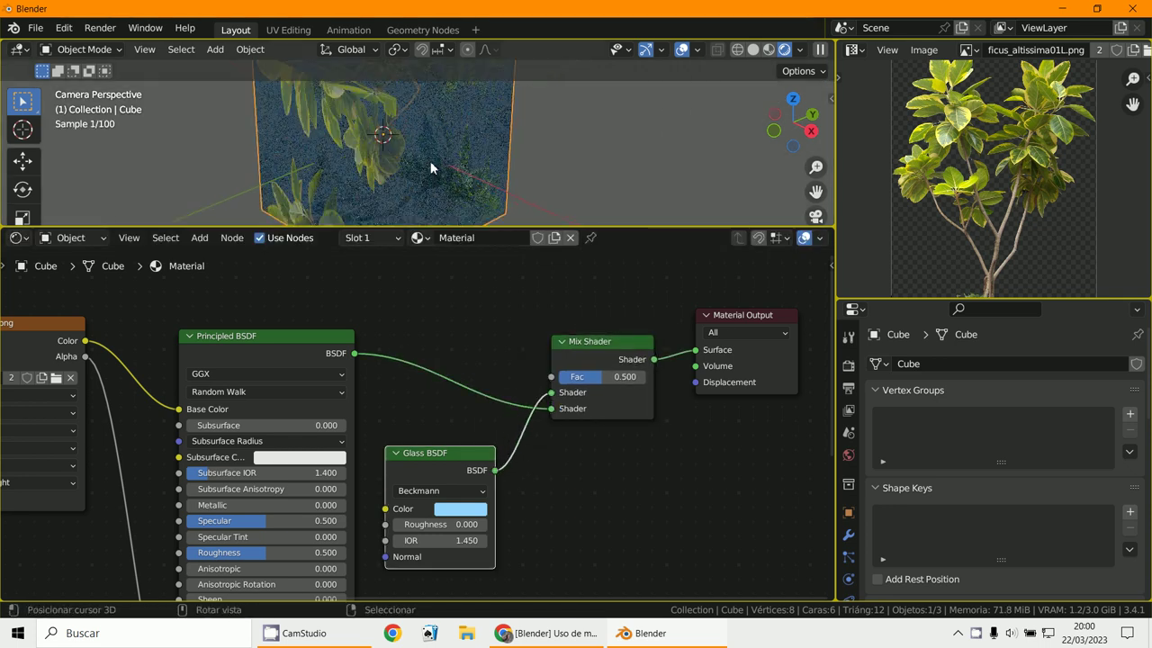
scroll(431, 167, up, 2)
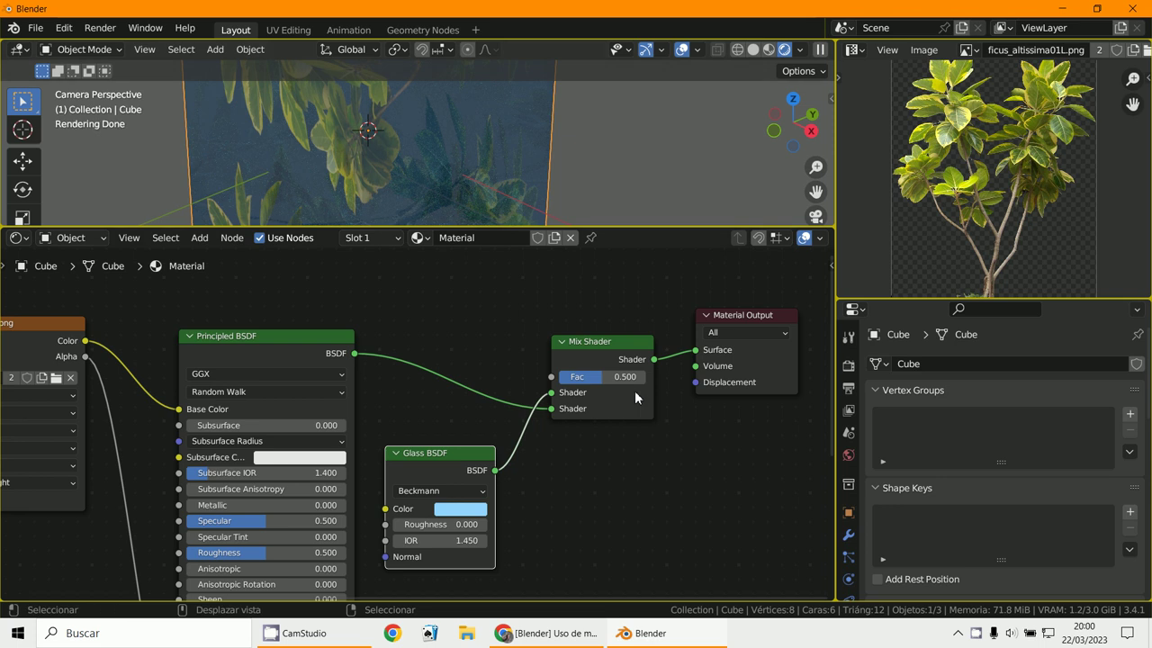
- Try a Fac of 0.561 on the Mix Shader, and connect the image texture's Alpha output to Fac
mouse_move(609, 378)
mouse_down()
mouse_move(550, 376)
mouse_move(690, 407)
mouse_move(613, 401)
mouse_move(626, 405)
mouse_move(607, 413)
mouse_move(607, 376)
mouse_up()
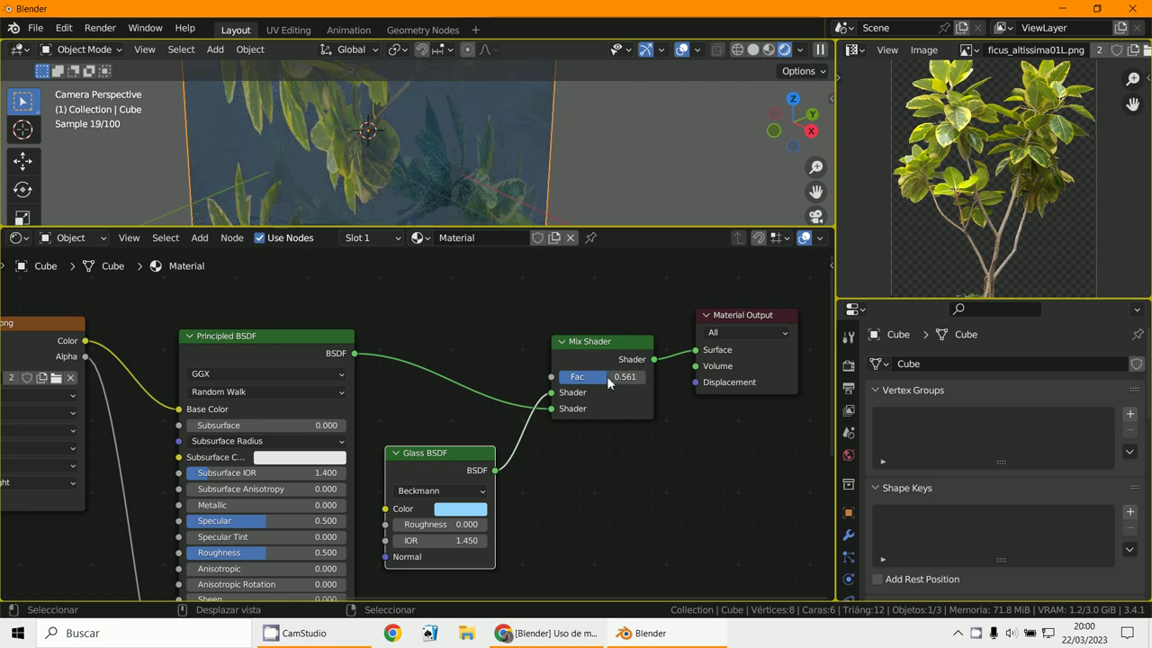
drag(85, 356, 552, 377)
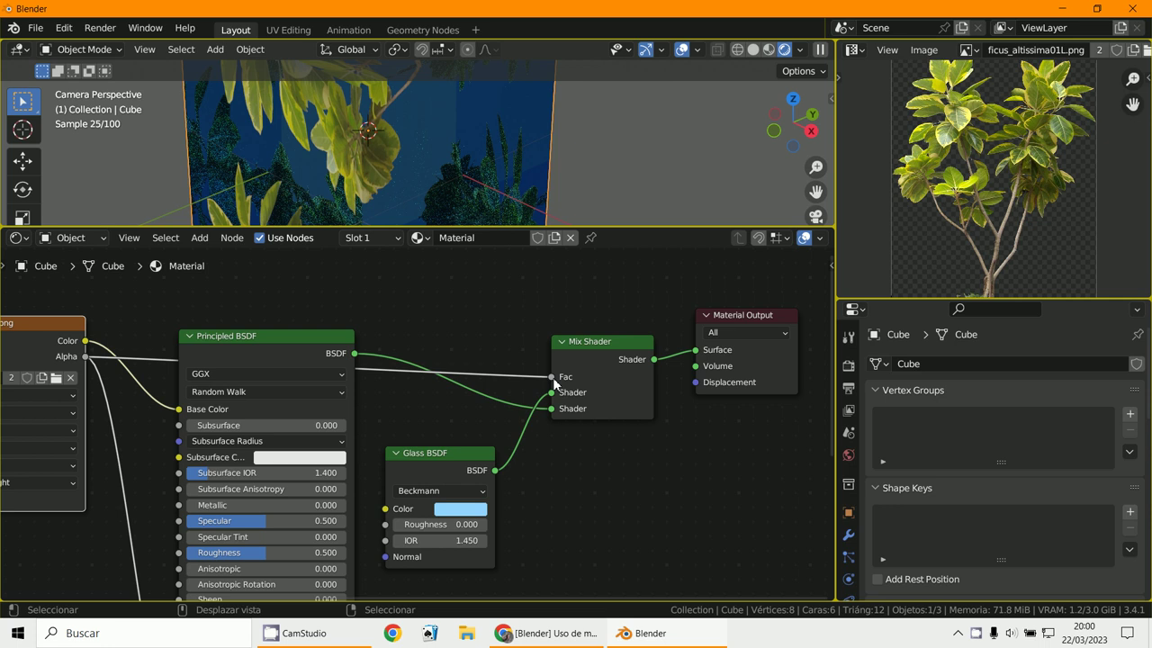
scroll(456, 194, down, 2)
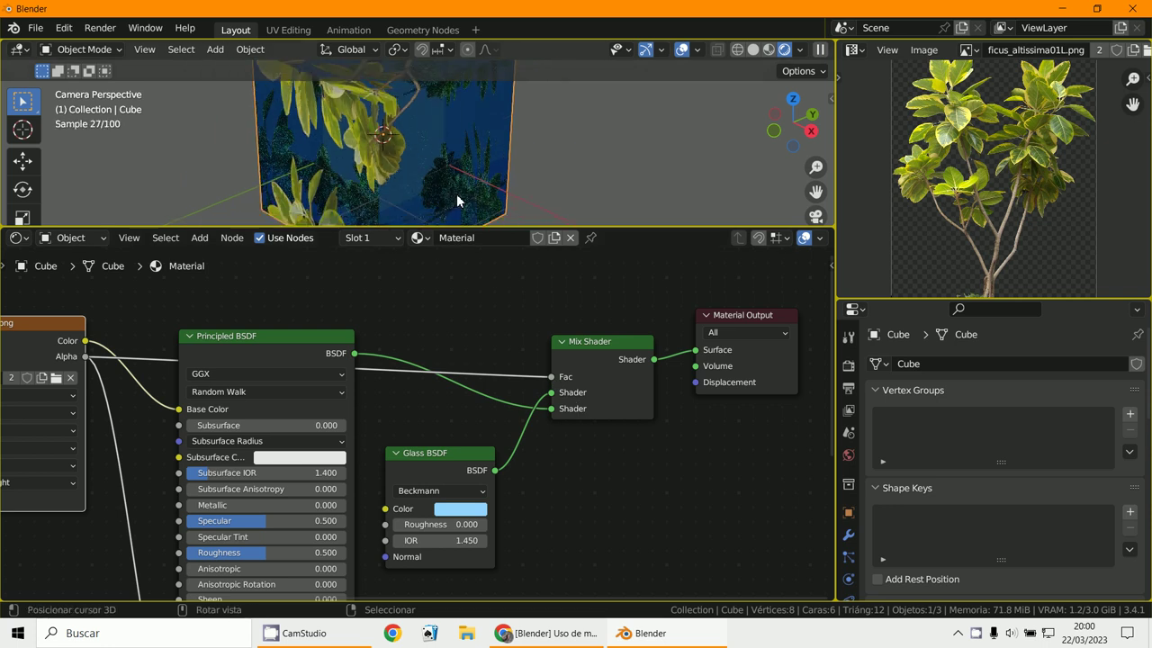
scroll(457, 200, down, 2)
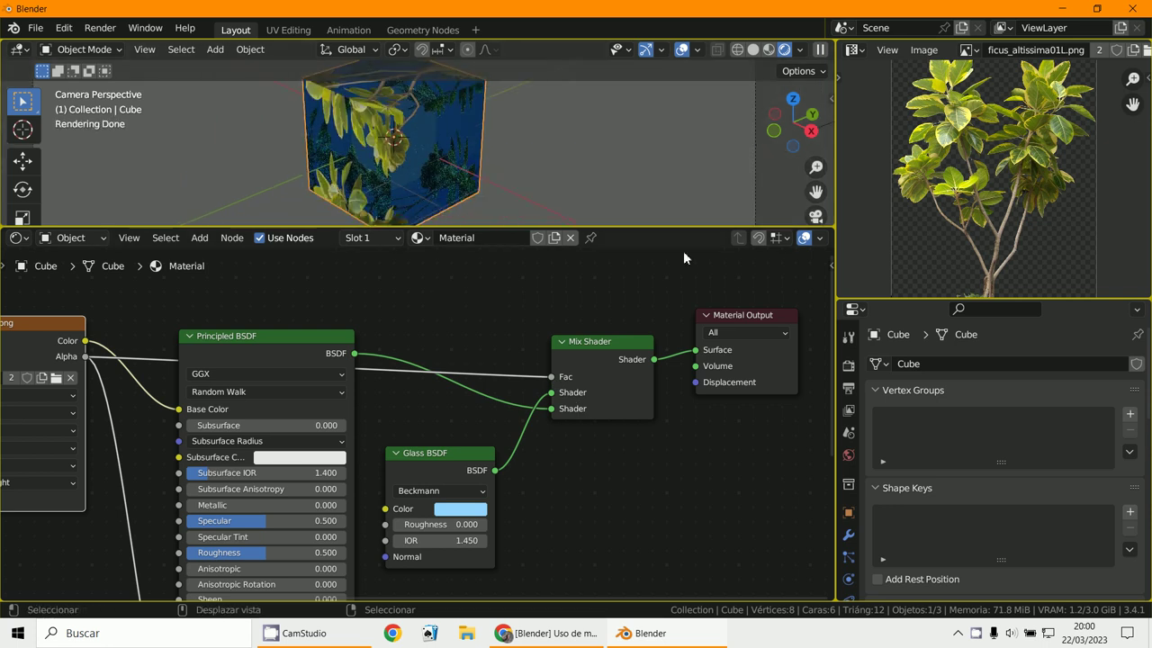
- Rearrange the nodes, lowering the Principled BSDF beneath the Alpha-to-Fac link and spacing out the Mix Shader and Material Output
middle_drag(645, 482, 640, 458)
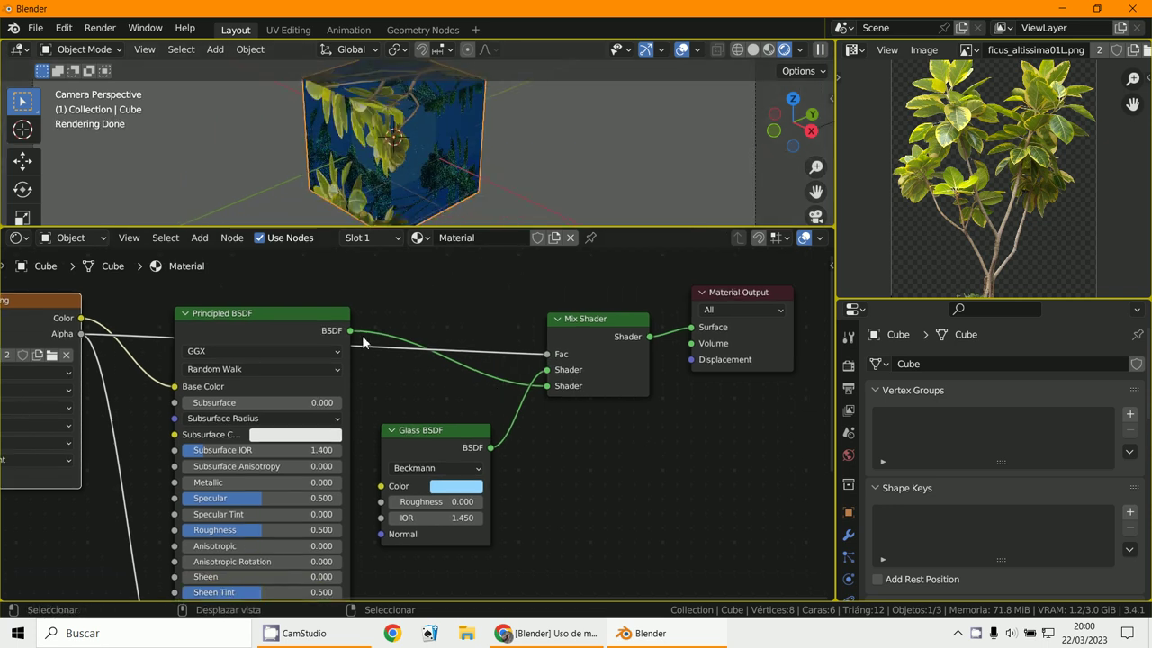
drag(319, 324, 314, 369)
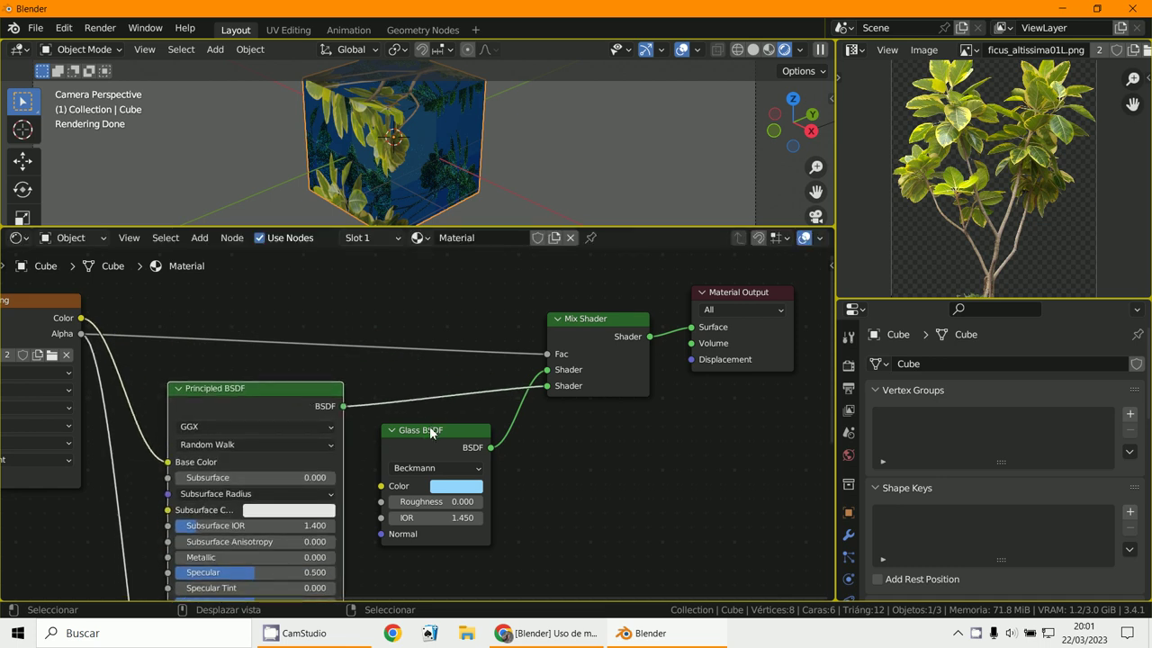
middle_drag(441, 441, 360, 519)
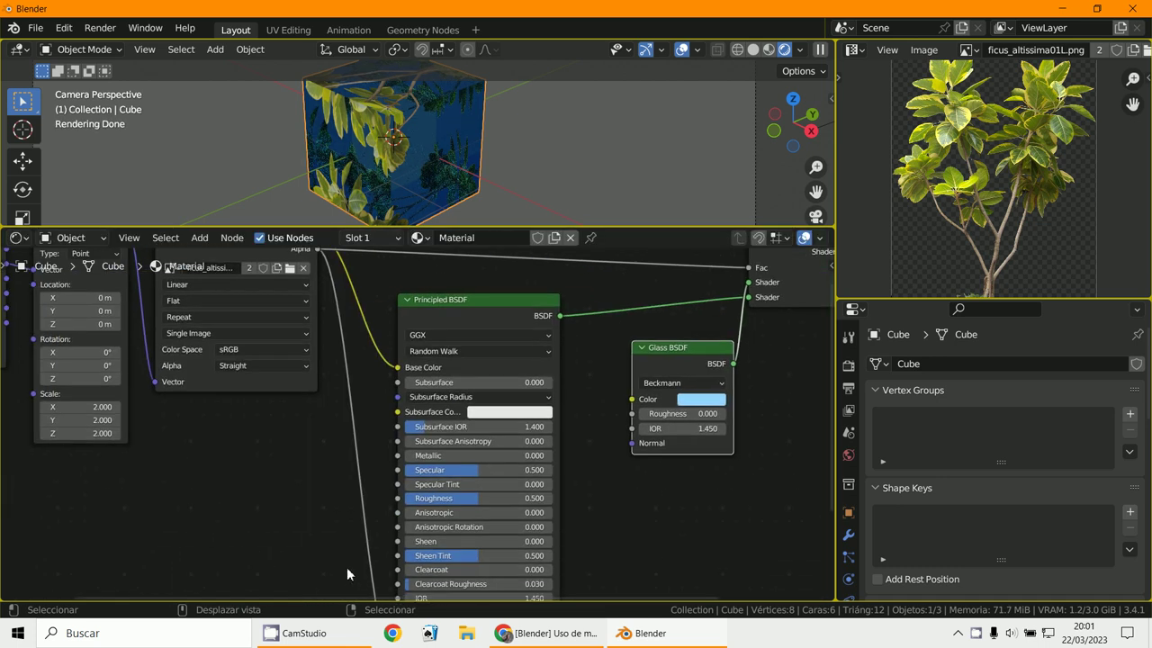
middle_drag(509, 303, 450, 433)
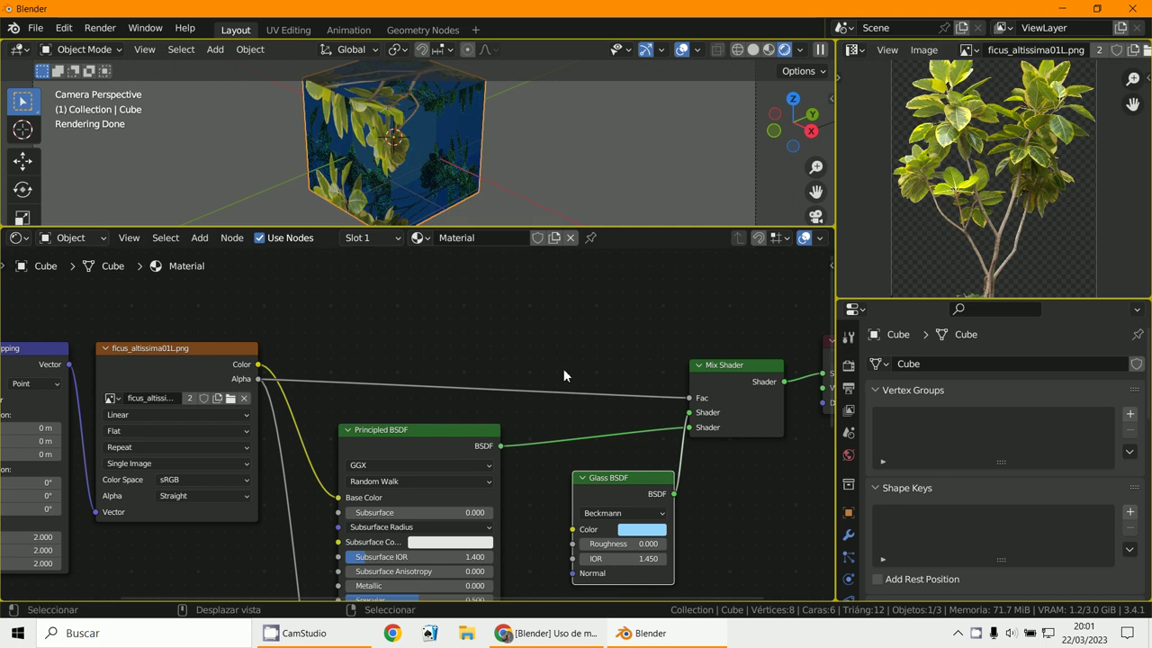
middle_drag(576, 476, 392, 447)
drag(472, 452, 418, 451)
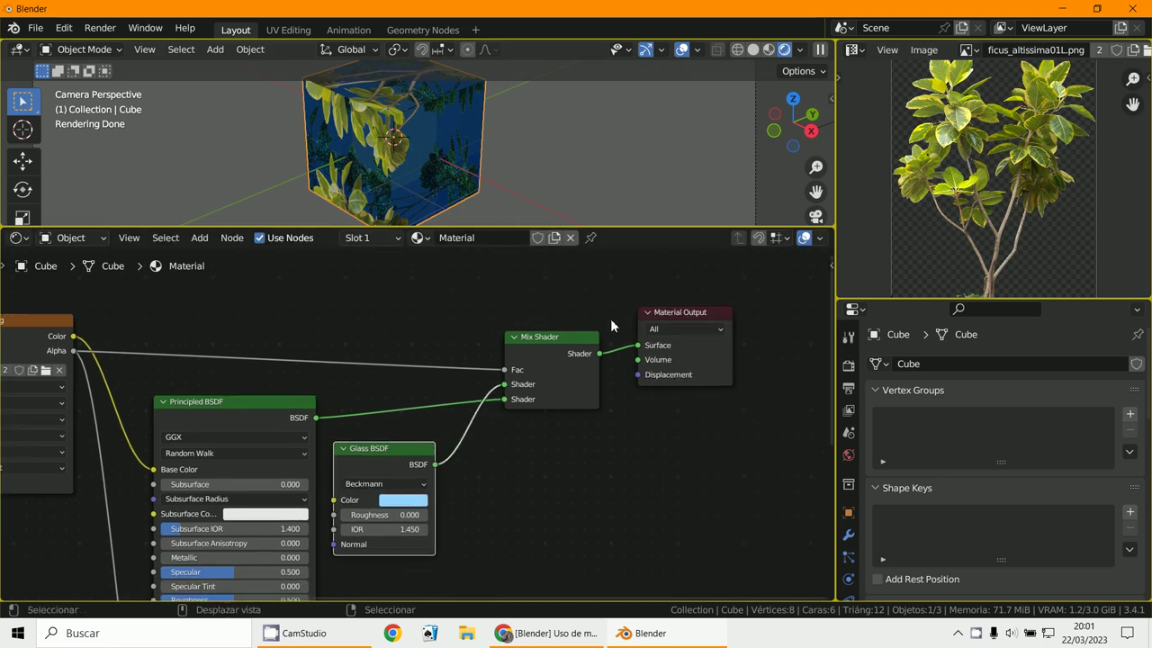
drag(717, 314, 797, 328)
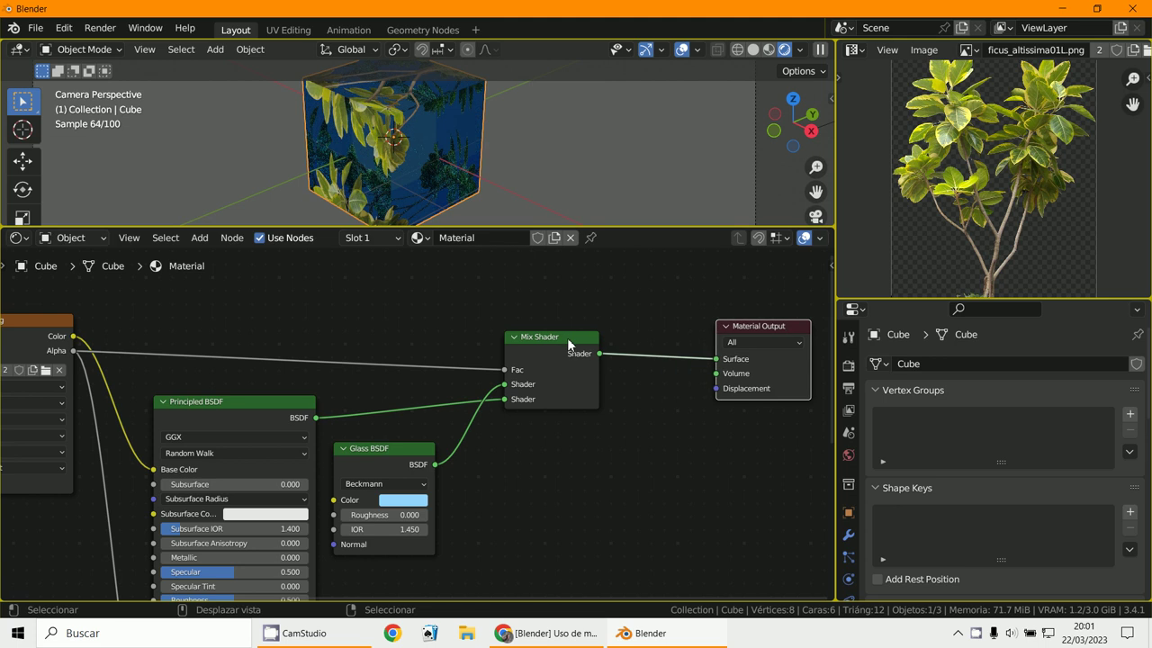
drag(567, 337, 628, 340)
- Move the Glass BSDF closer to the Mix Shader and set its Roughness to 0.425
drag(406, 448, 468, 438)
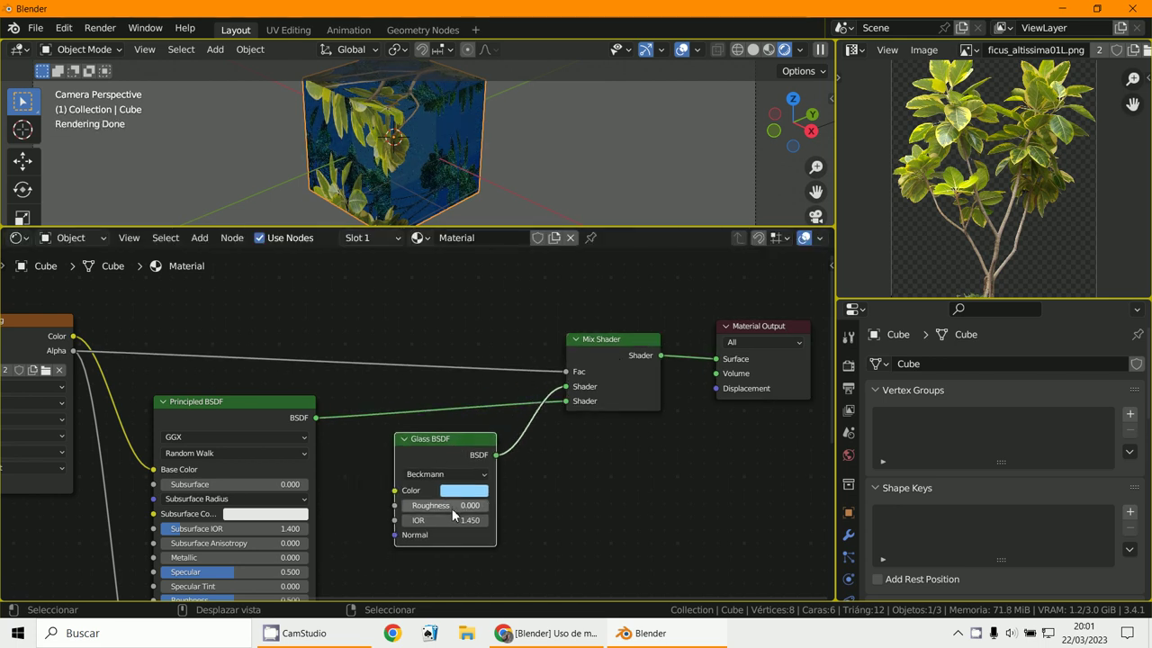
mouse_move(454, 511)
mouse_down()
mouse_move(551, 517)
mouse_move(494, 504)
mouse_move(447, 515)
mouse_up()
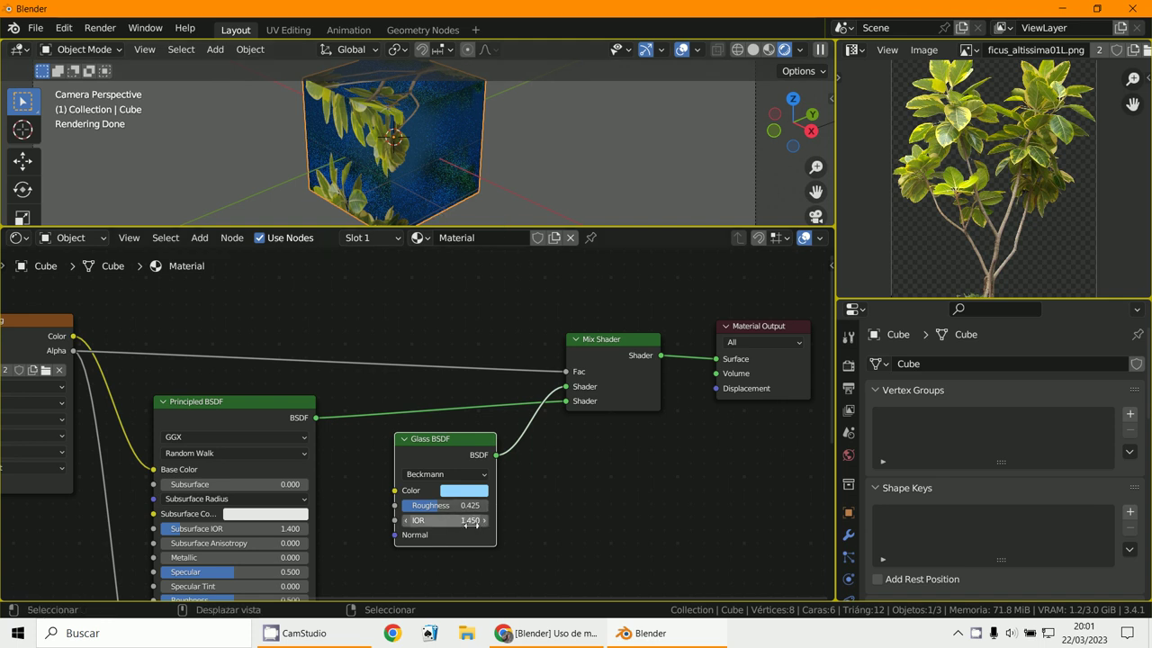
- Try IOR values of 1.350, 1.550 and 1.650 on the Glass BSDF to compare the cube's refraction
click(406, 521)
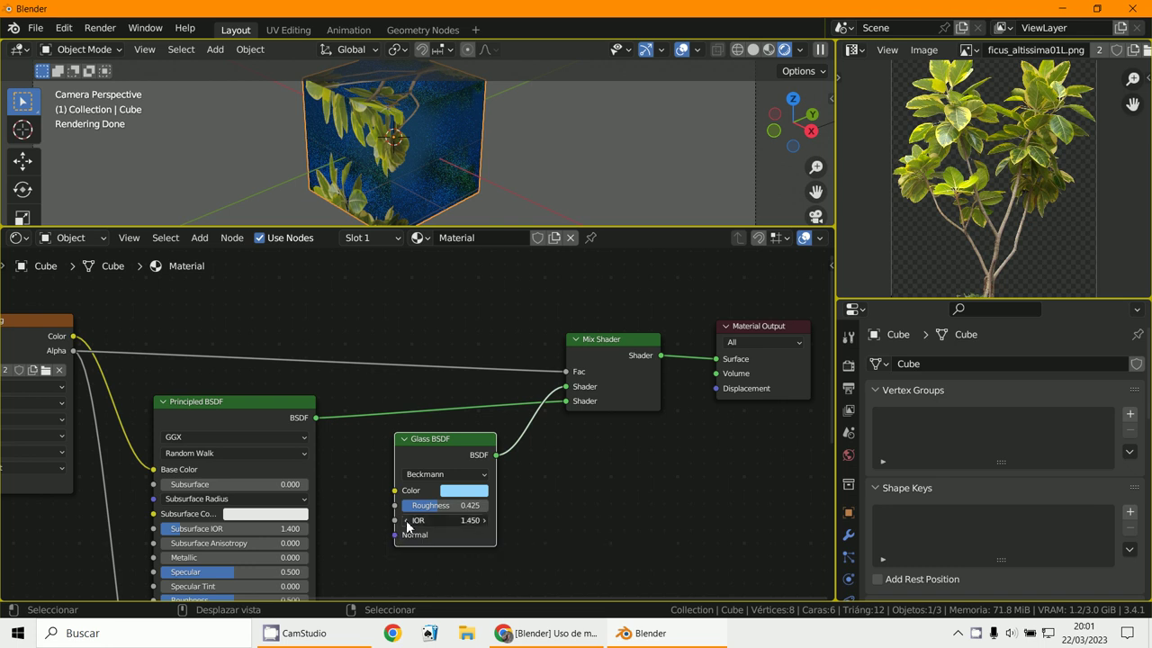
click(485, 520)
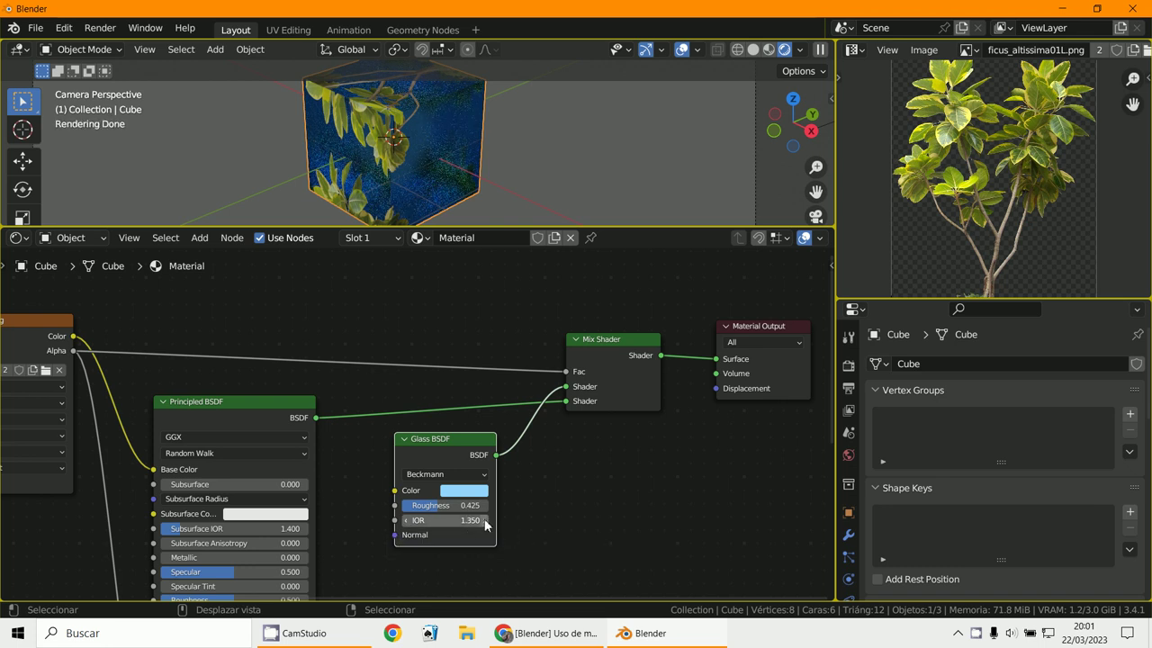
click(485, 521)
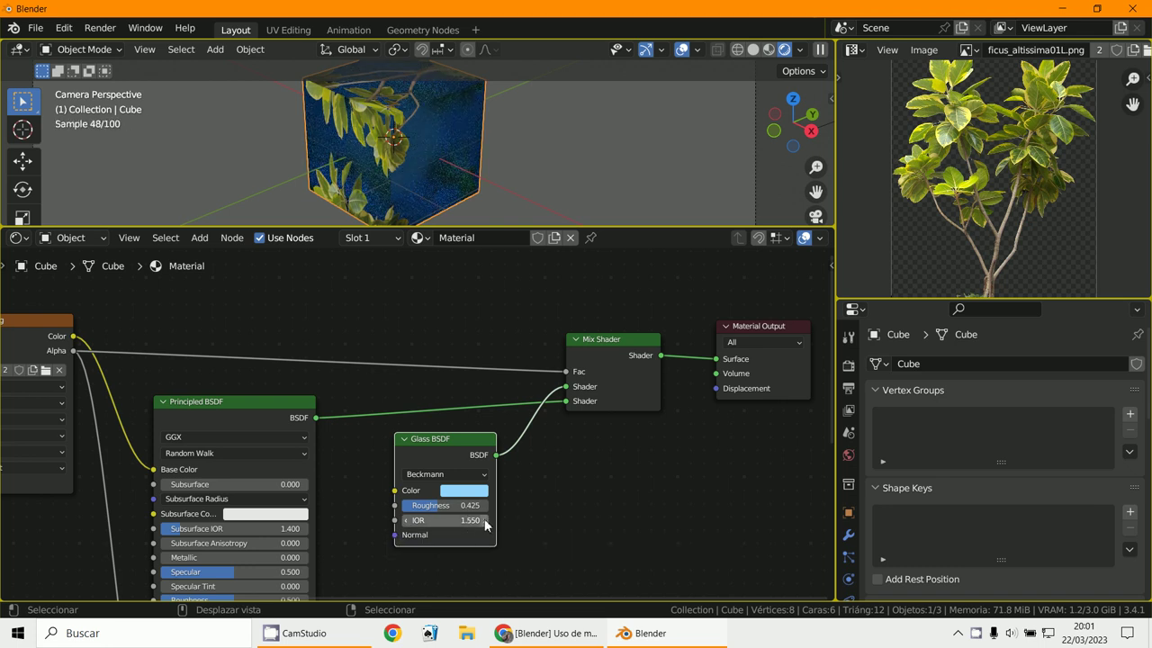
click(485, 520)
scroll(472, 205, up, 3)
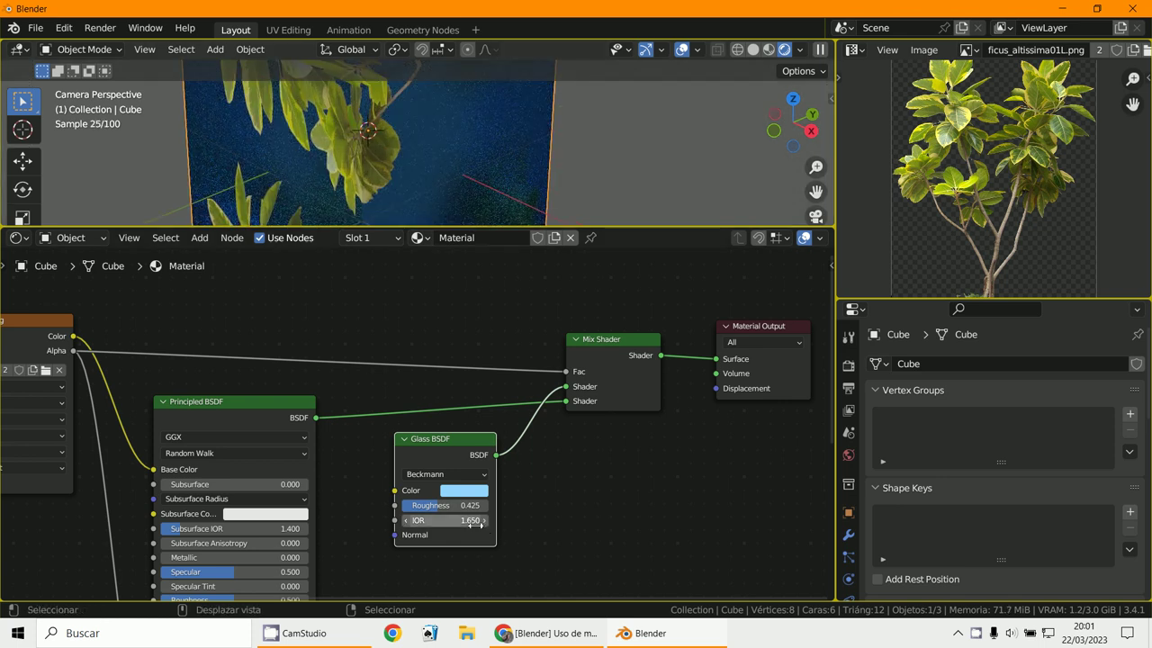
- Try lower IOR values of 0.850, 1.050 and 0.950 on the Glass BSDF
mouse_move(485, 520)
mouse_down()
mouse_move(531, 520)
mouse_move(473, 523)
mouse_up()
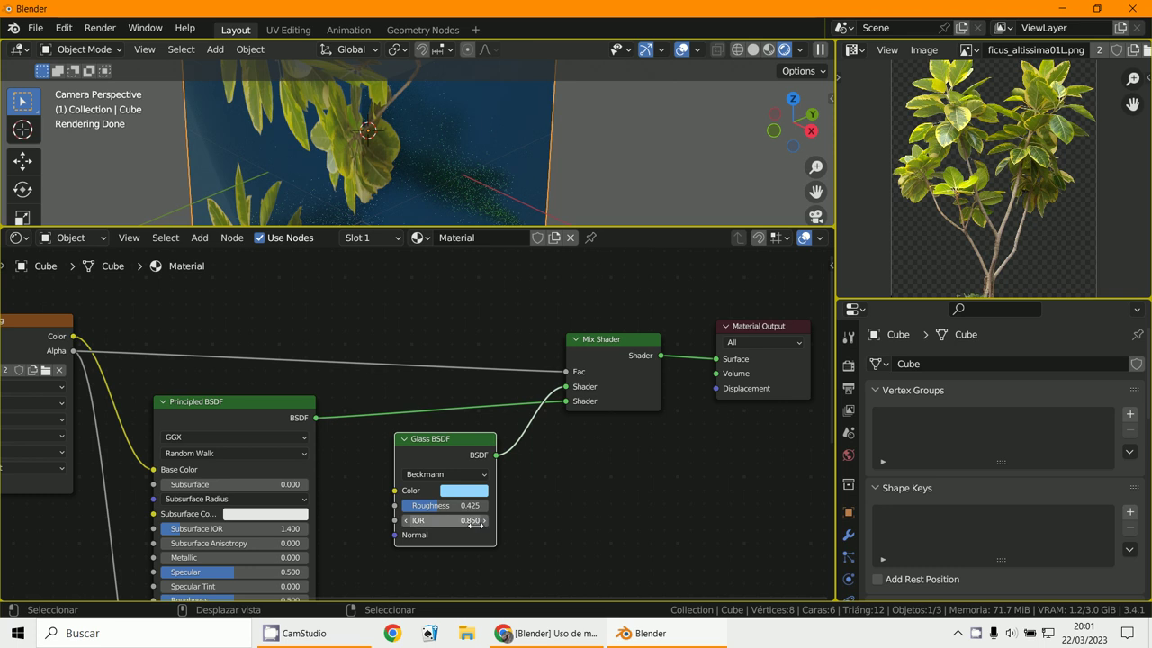
click(485, 520)
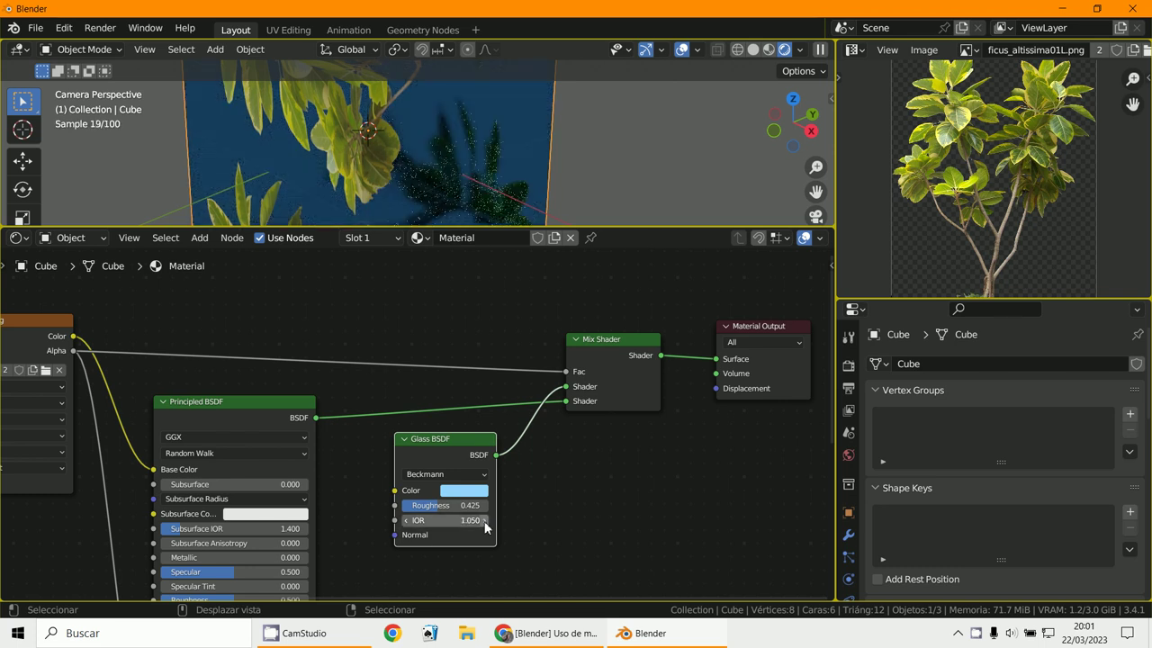
click(407, 521)
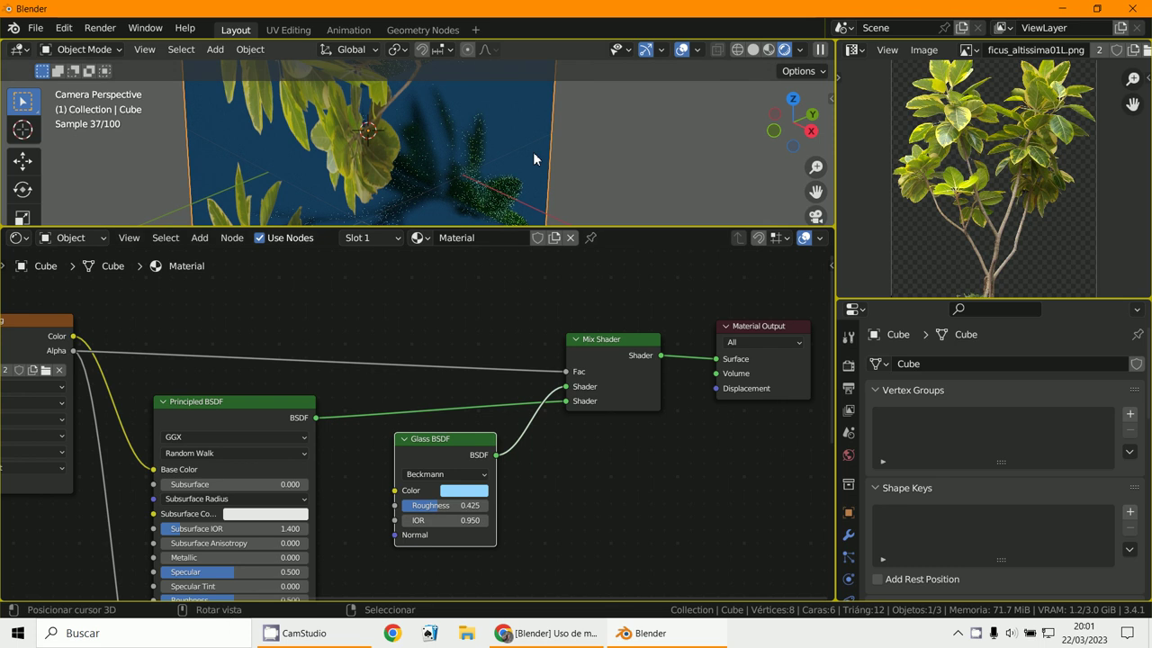
- Step the Glass BSDF's IOR back up to 1.450
click(485, 520)
click(485, 520)
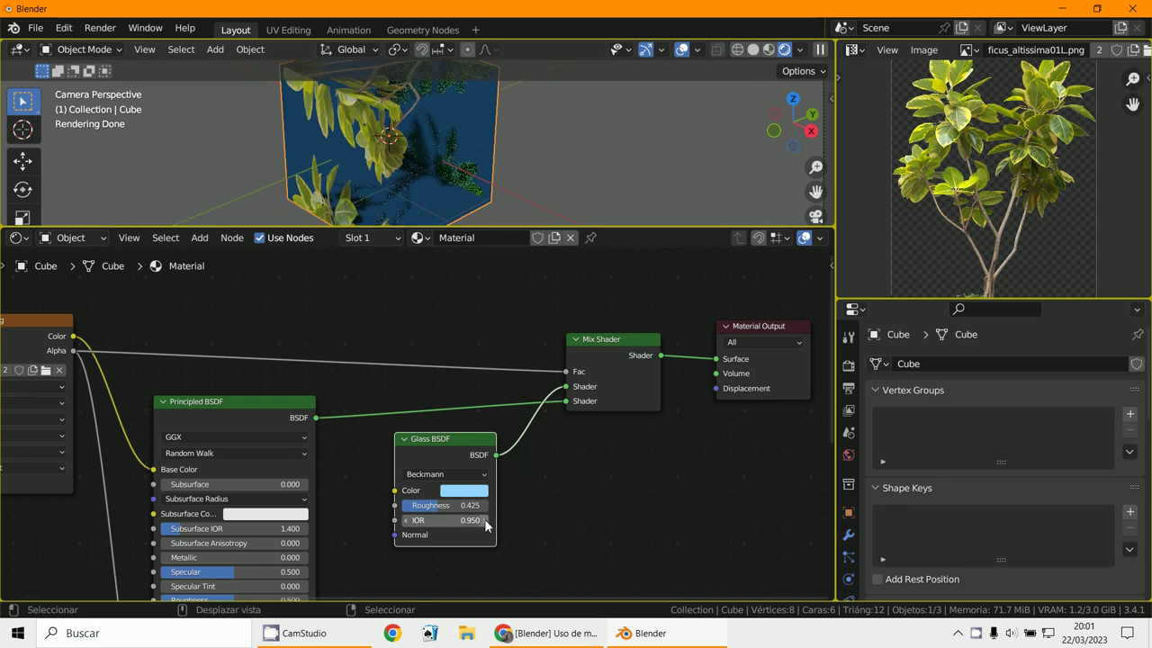
click(485, 520)
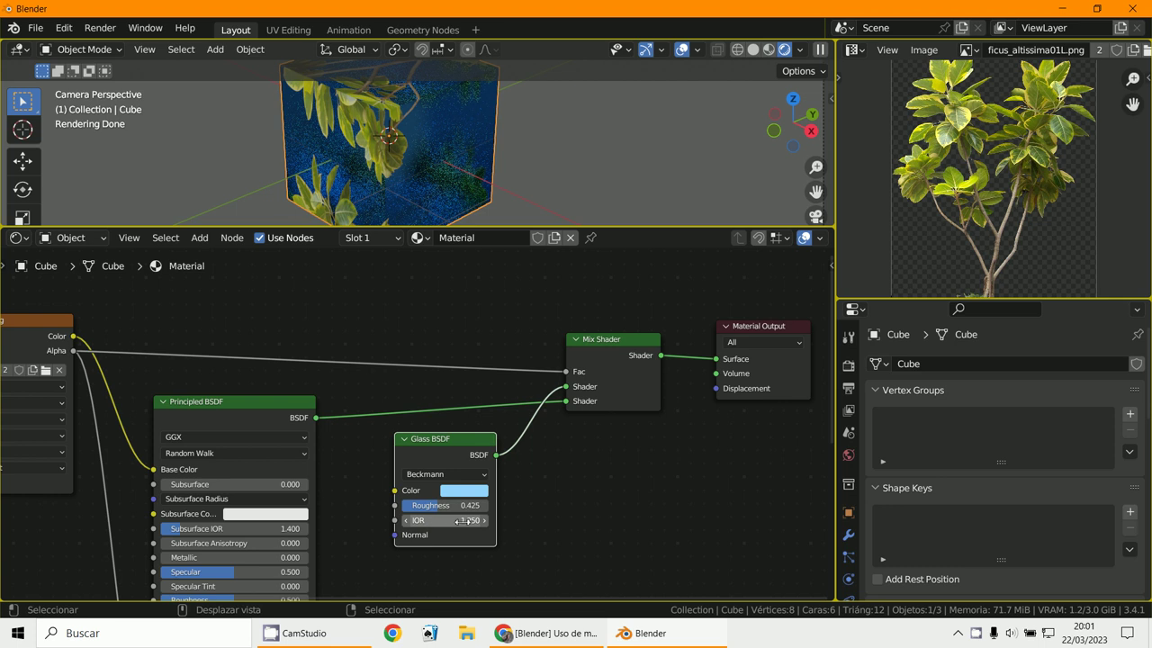
click(485, 520)
click(485, 520)
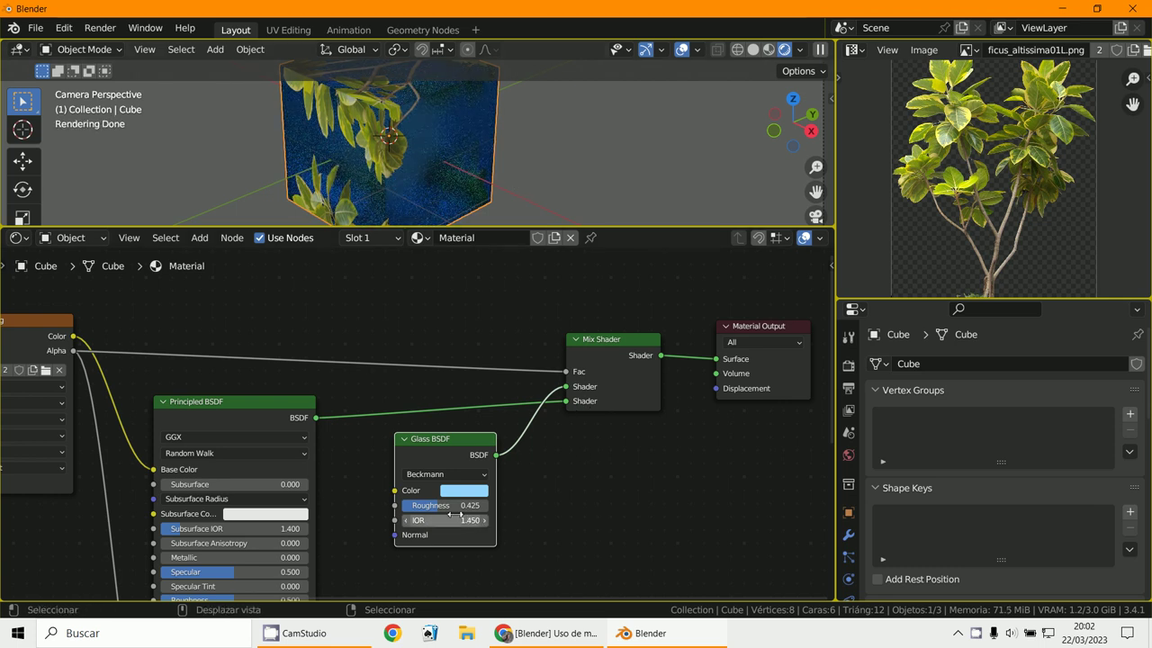
- Raise the Glass BSDF's Roughness to 0.737 and enlarge the 3D viewport to inspect the cube
mouse_move(454, 505)
mouse_down()
mouse_move(470, 507)
mouse_move(411, 505)
mouse_move(466, 506)
mouse_up()
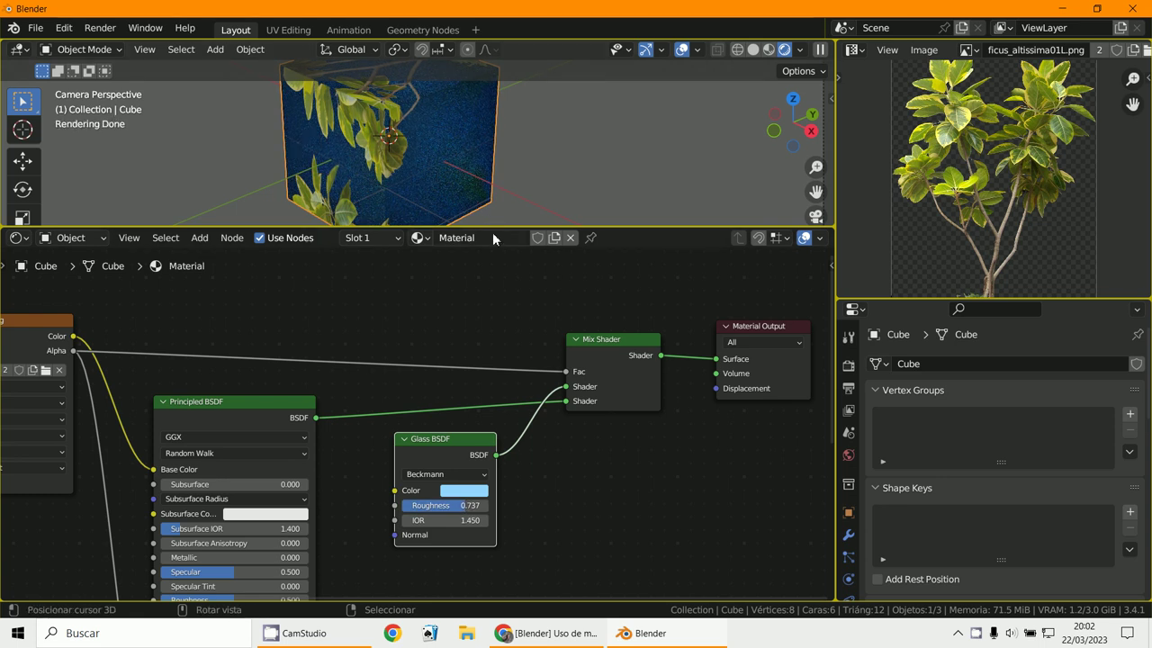
drag(493, 227, 486, 360)
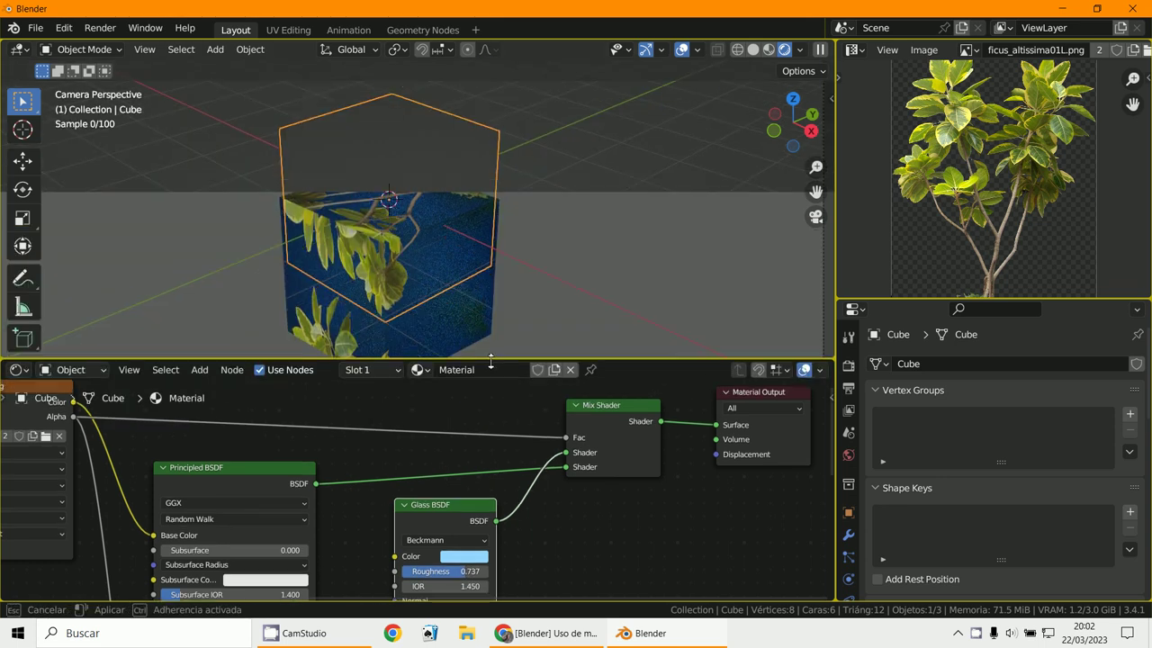
scroll(482, 326, up, 3)
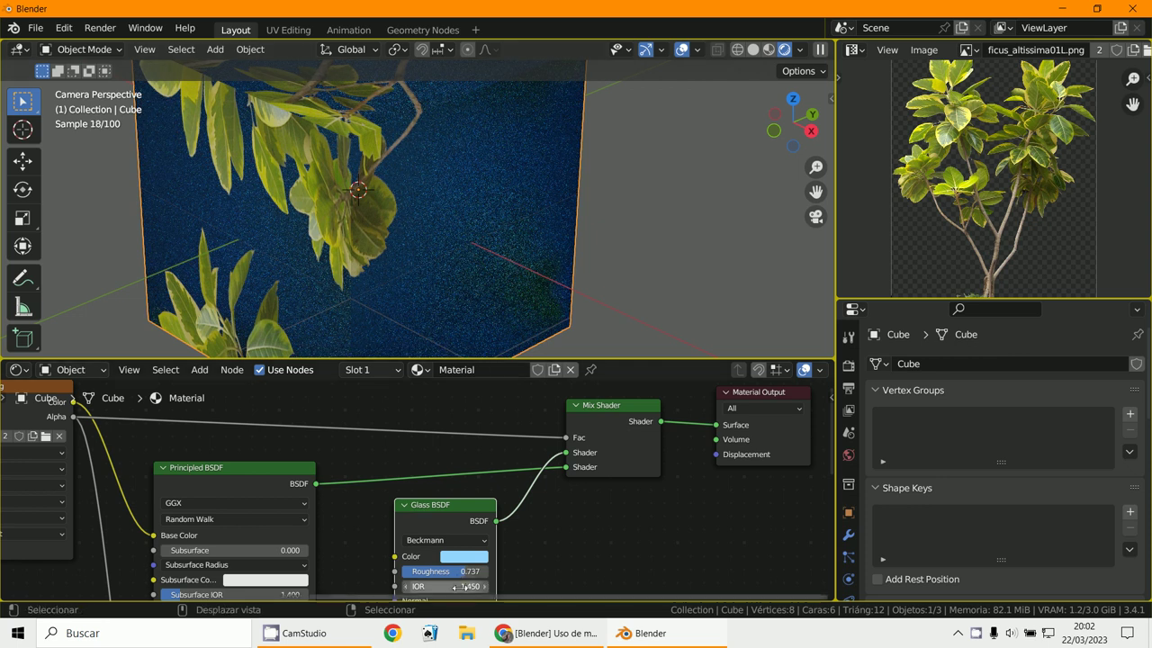
- Set the Glass BSDF's Roughness to 0.006 and enlarge the image editor to fit the whole tree picture
drag(470, 574, 401, 571)
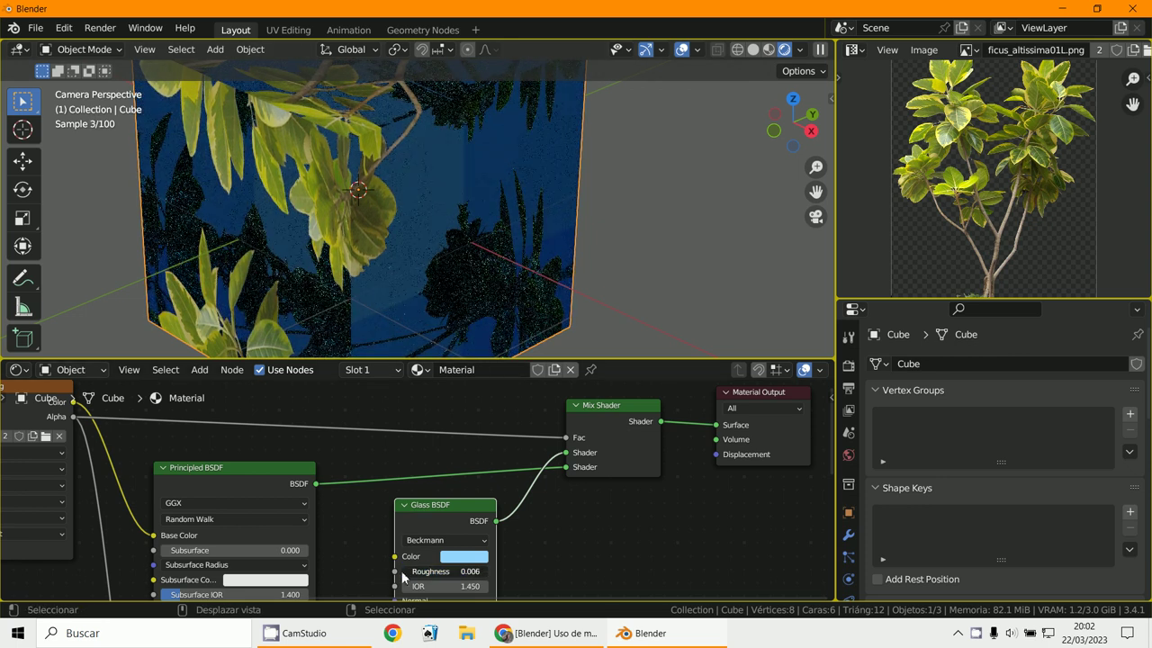
scroll(544, 342, down, 4)
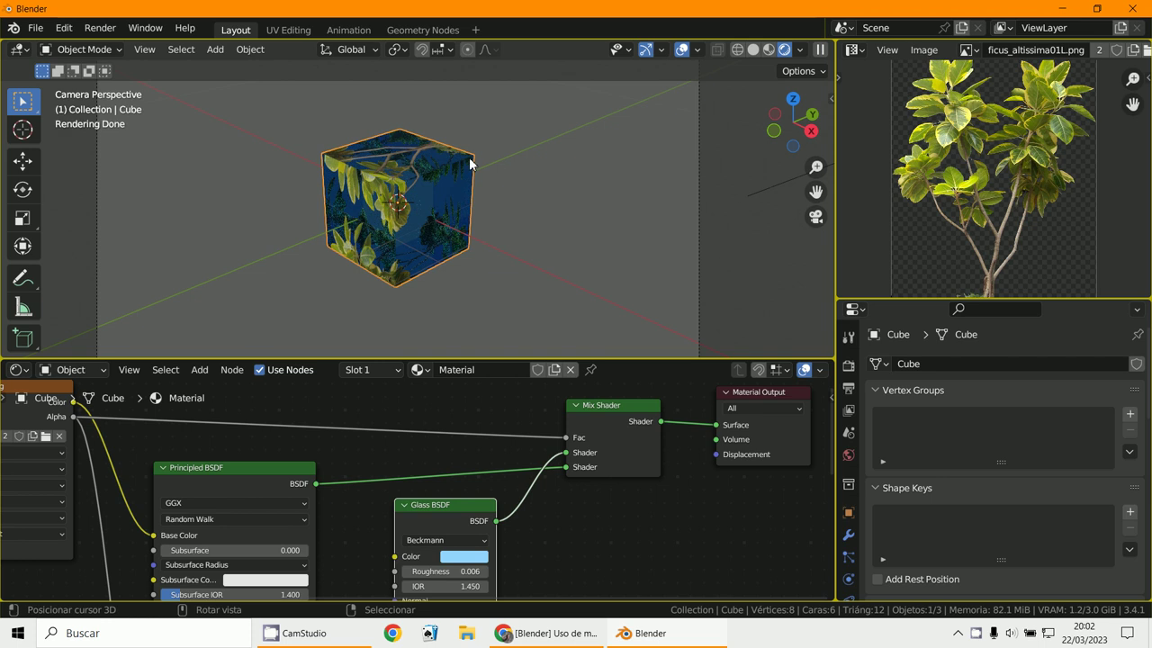
scroll(464, 191, up, 3)
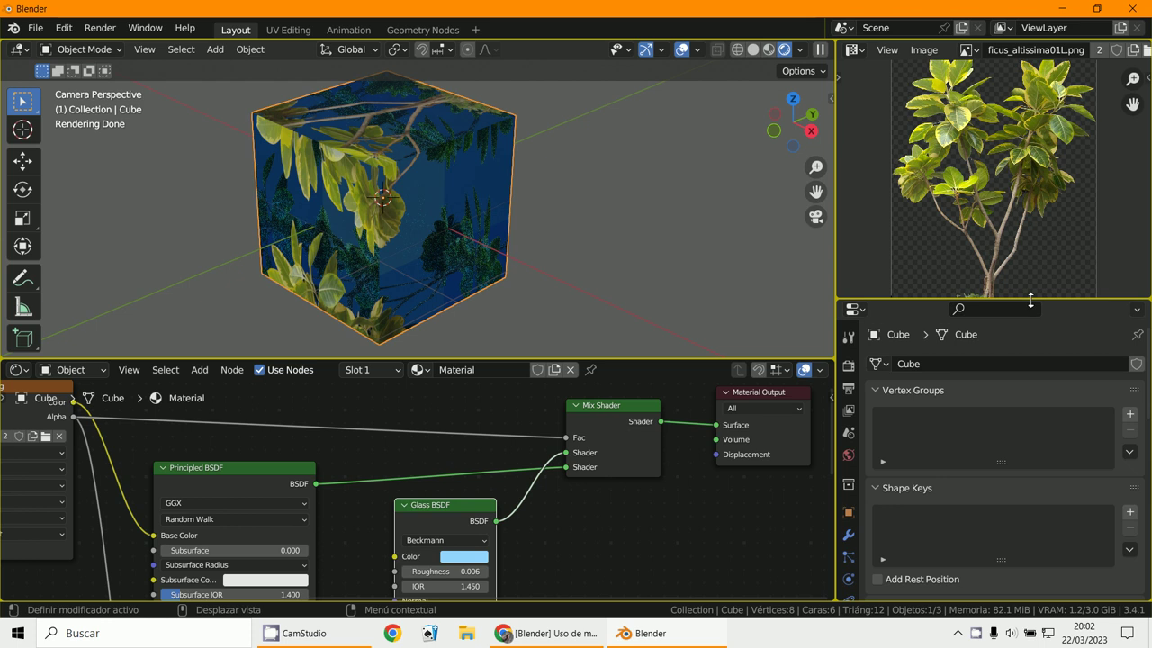
drag(1030, 300, 1029, 445)
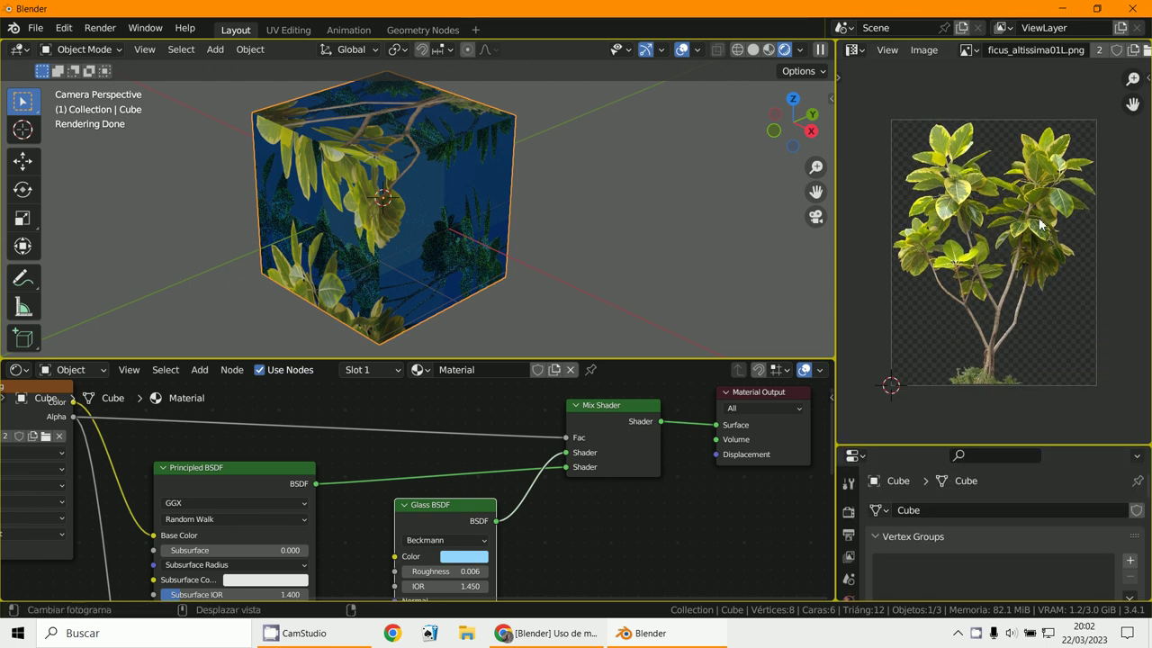
- Minimize Blender to return to the forum thread in Chrome, and bring up the CamStudio window
click(1062, 8)
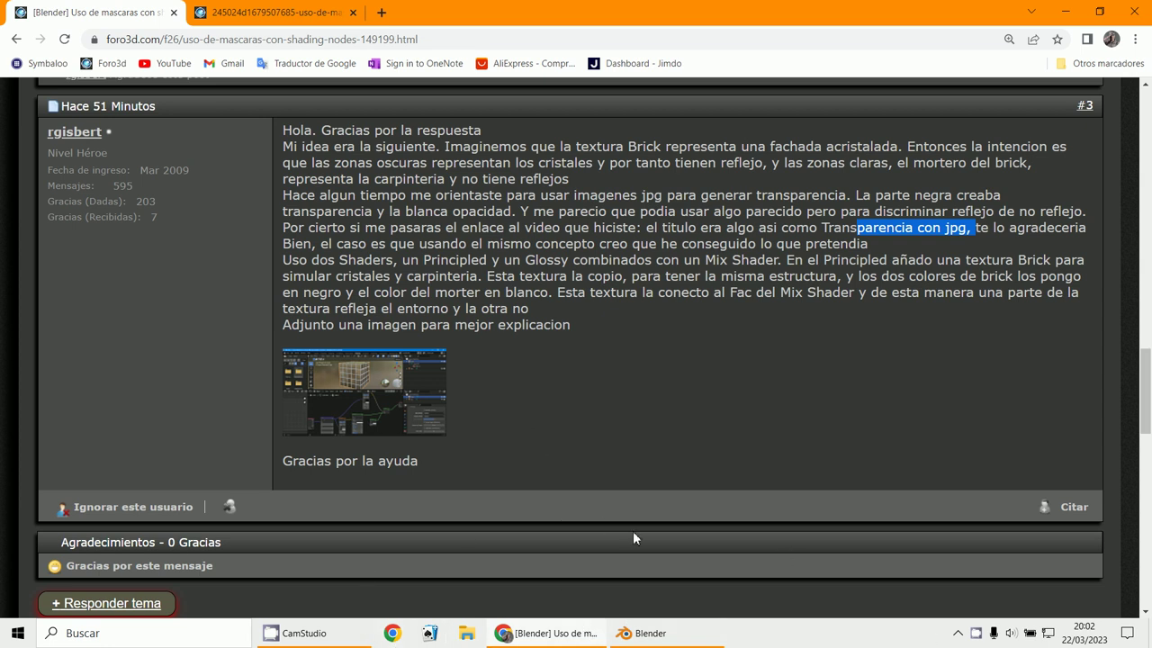
click(306, 636)
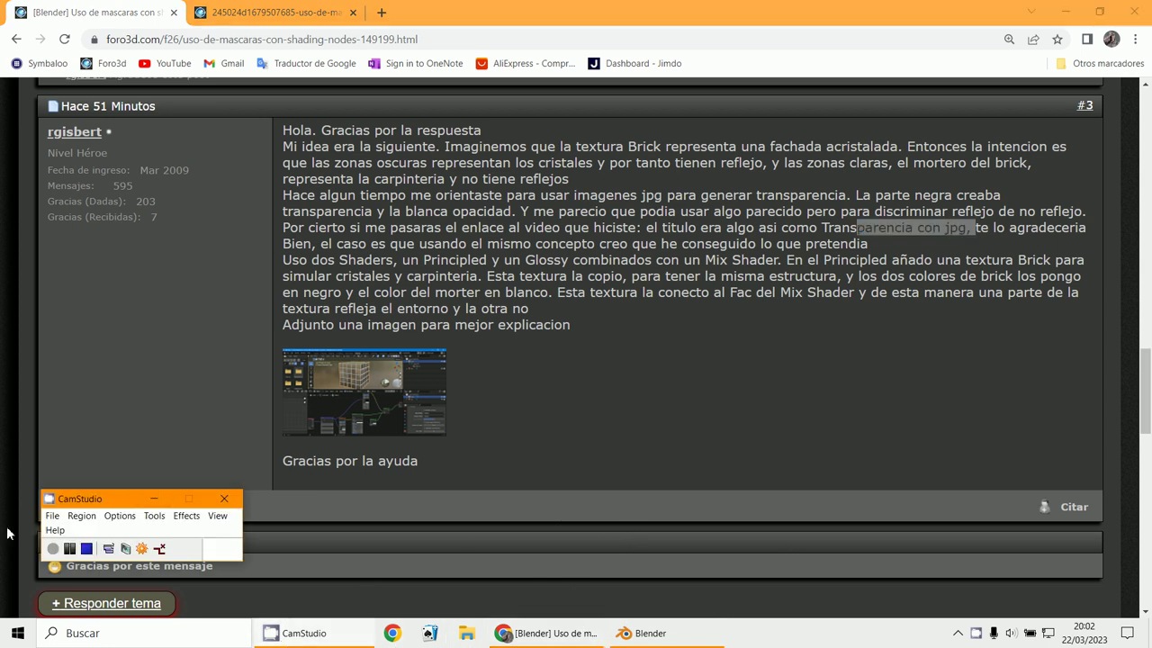